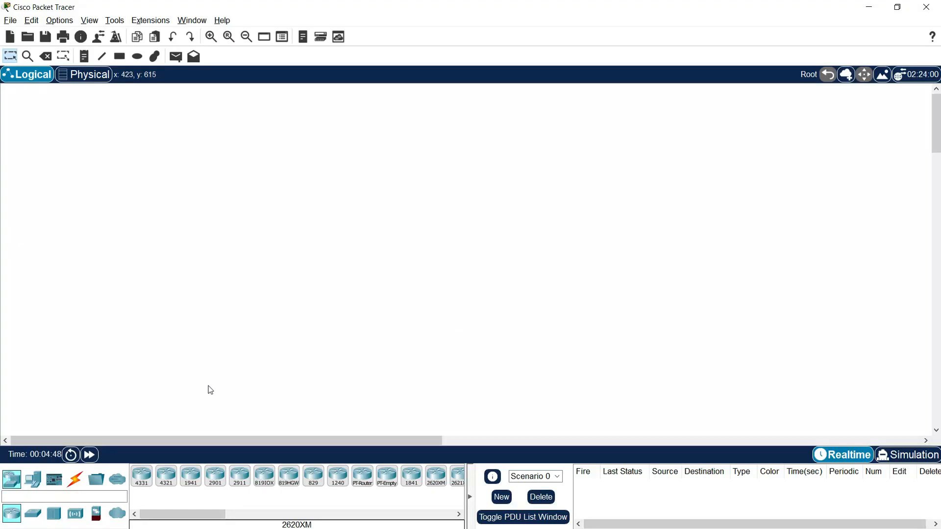
Step: Place two 4331 routers in the middle of the workspace, one above the other
left_click(141, 489)
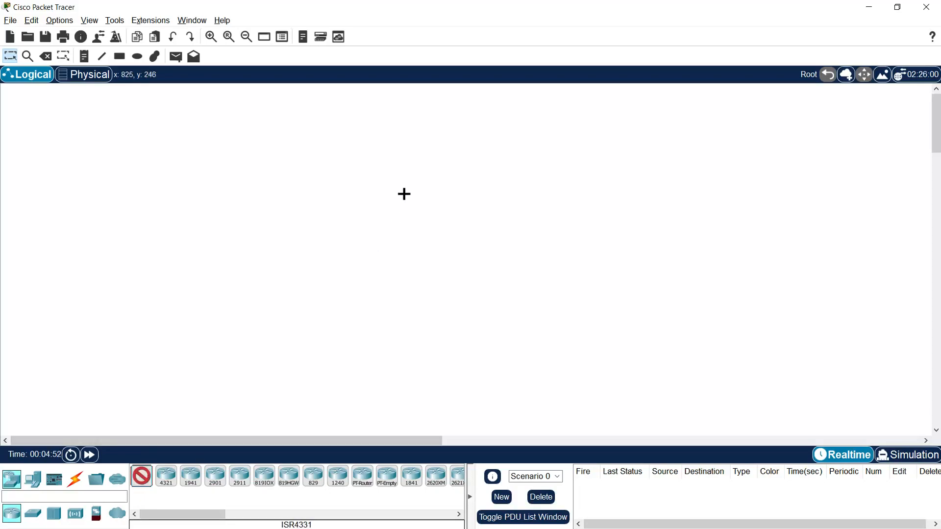
left_click(425, 176)
left_click(425, 285)
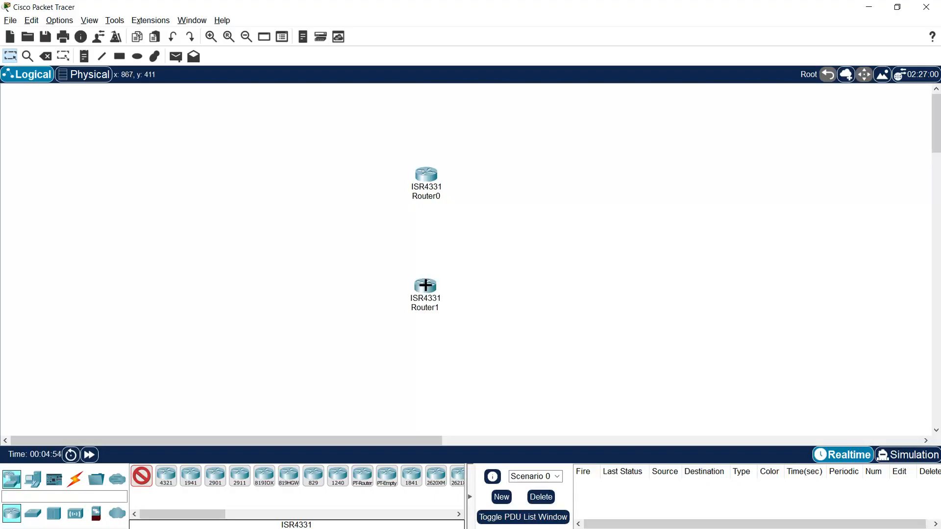
key("Escape")
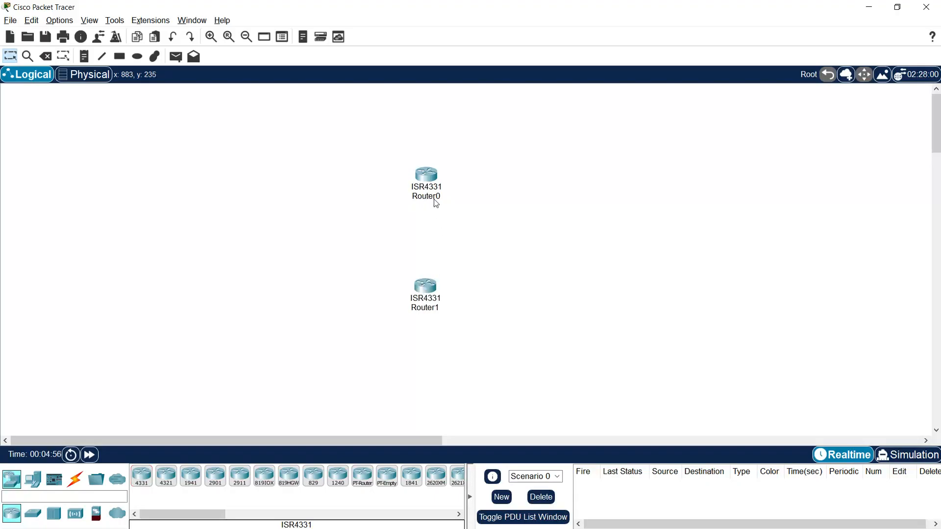
Step: Rename the upper router RA and the lower router RB, moving the lower one slightly up
left_click(436, 200)
left_click_drag(445, 197, 424, 195)
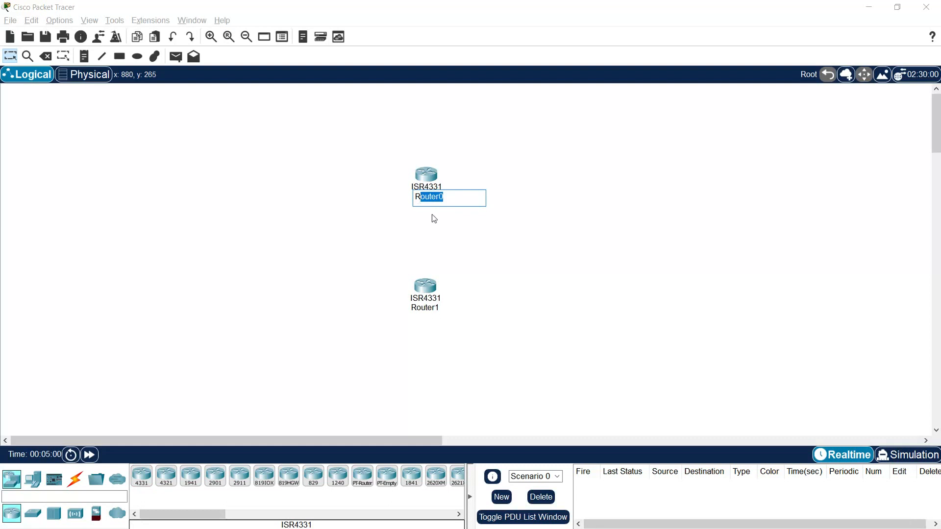
left_click(425, 308)
left_click_drag(443, 308, 434, 284)
type("B")
key("Return")
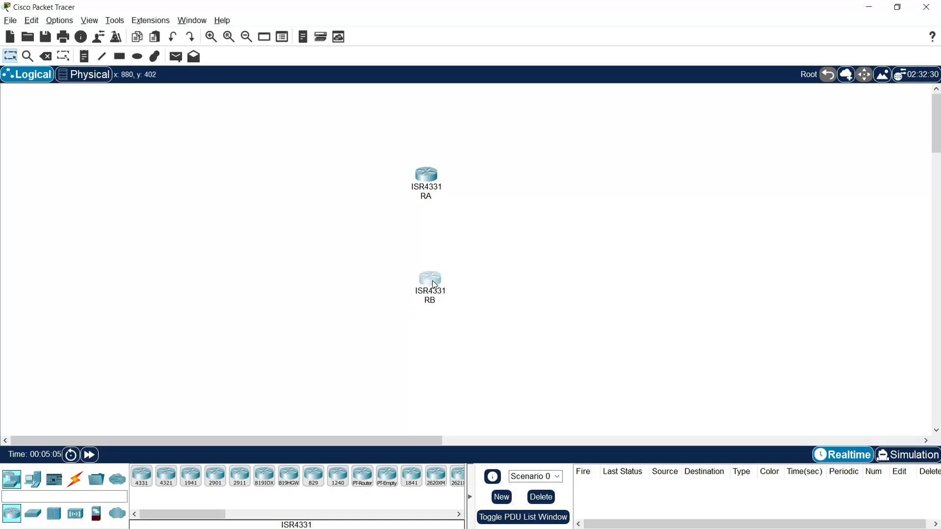
Step: Place two 2960 switches between the router levels, one on each side of the routers
left_click(32, 513)
left_click(141, 476)
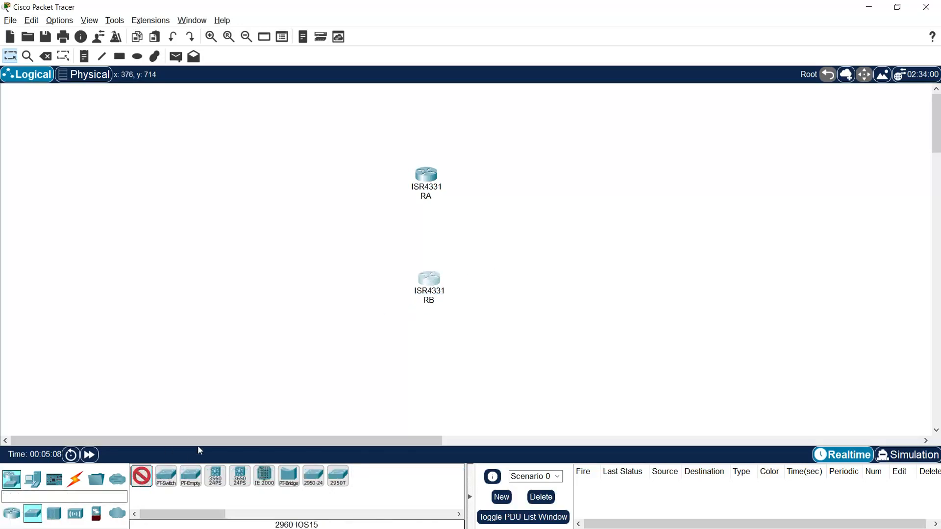
left_click(347, 231)
left_click(495, 232)
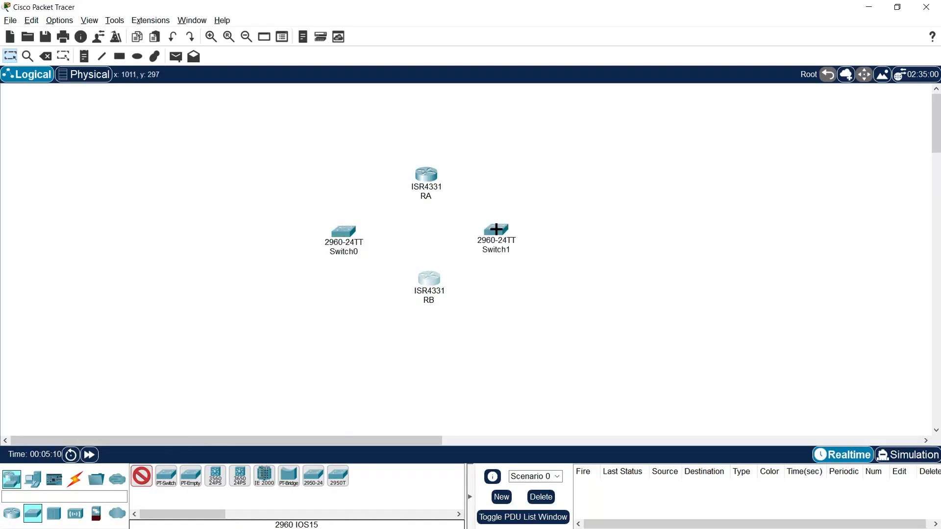
key("Escape")
Step: Rename the left switch SA and the right switch SB
left_click(337, 259)
left_click_drag(365, 251, 334, 252)
type("SA")
left_click(496, 250)
mouse_move(512, 250)
left_mouse_down()
mouse_move(491, 250)
mouse_move(507, 234)
left_mouse_up()
type("B")
left_click(487, 273)
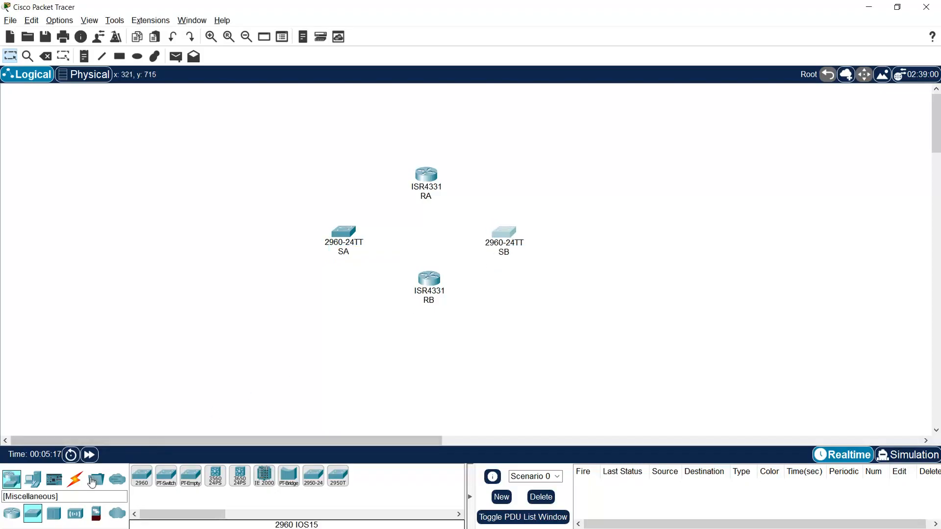
Step: Place five PCs: one at the far left, and one above and one below each switch
left_click(32, 479)
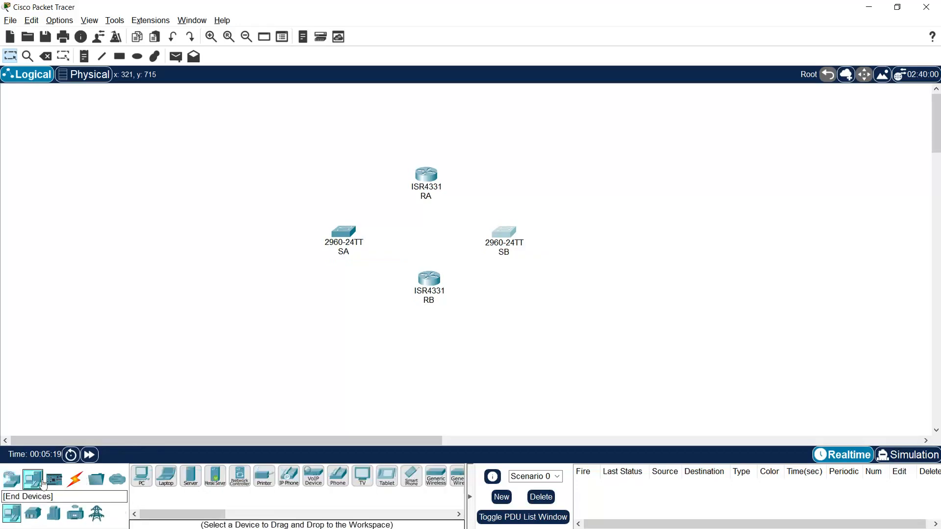
left_click(141, 475)
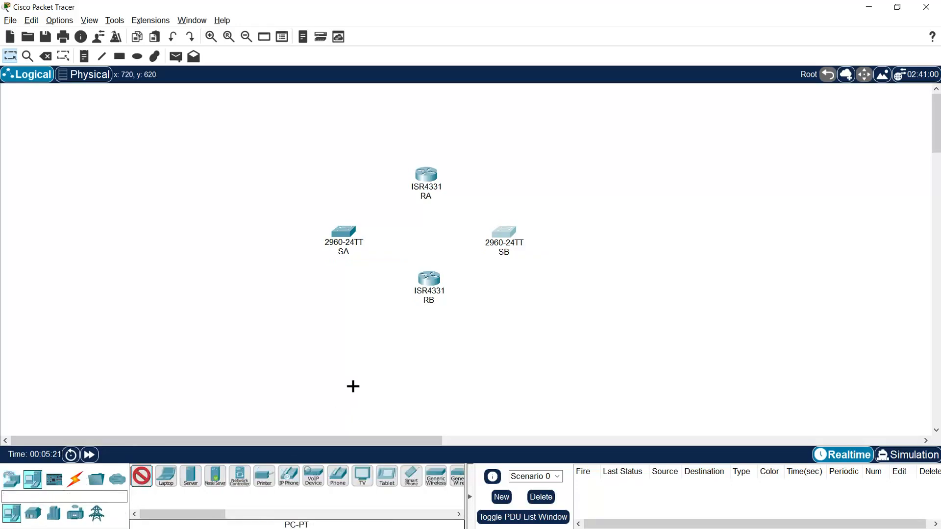
left_click(181, 261)
left_click(341, 166)
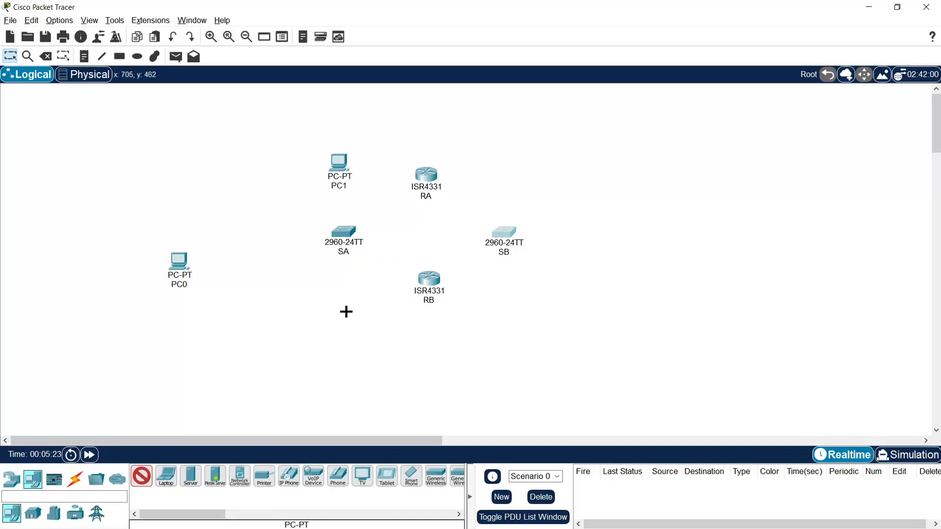
left_click(339, 317)
left_click(510, 171)
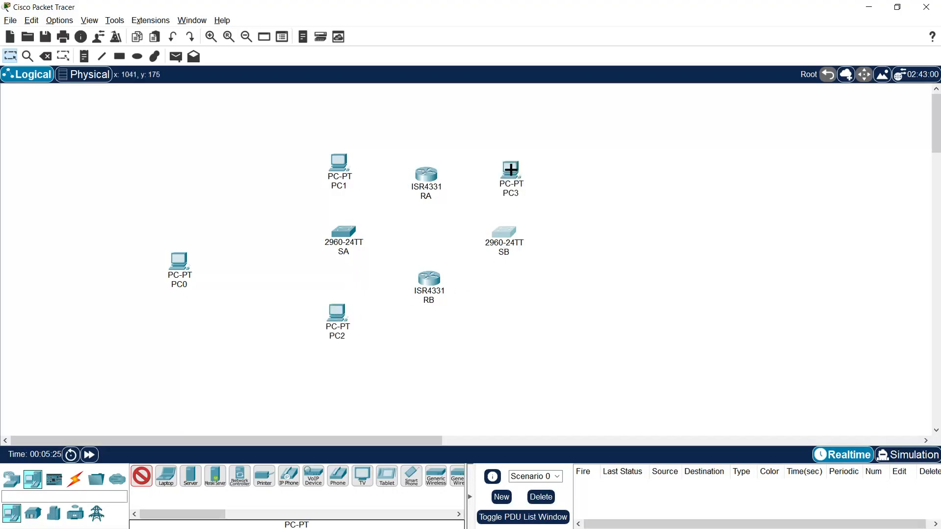
left_click(513, 315)
key("Escape")
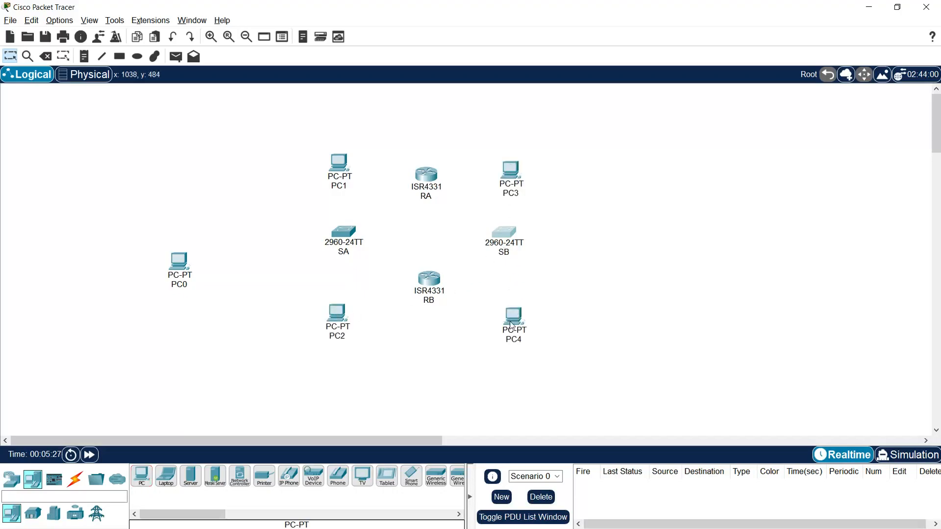
Step: Delete the far-left PC0 from the workspace
left_click_drag(231, 241, 146, 314)
key("Delete")
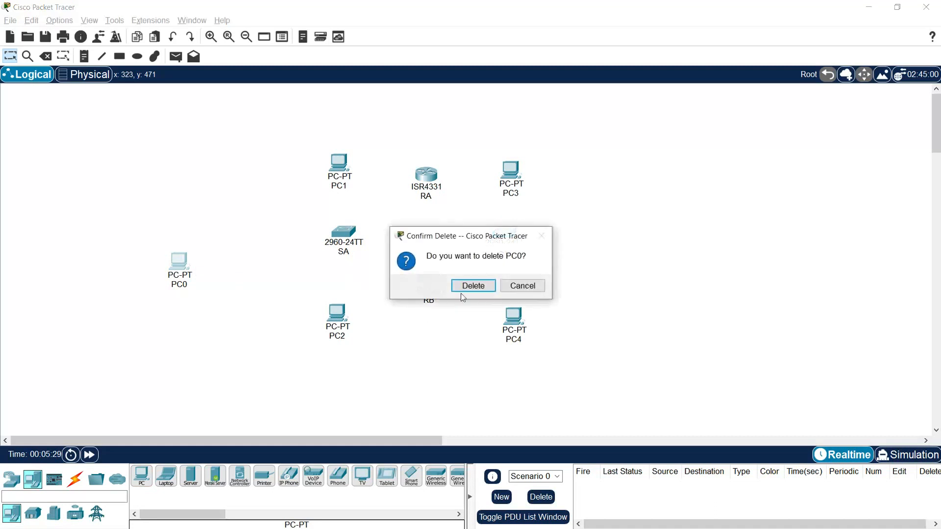
left_click(472, 285)
key("Escape")
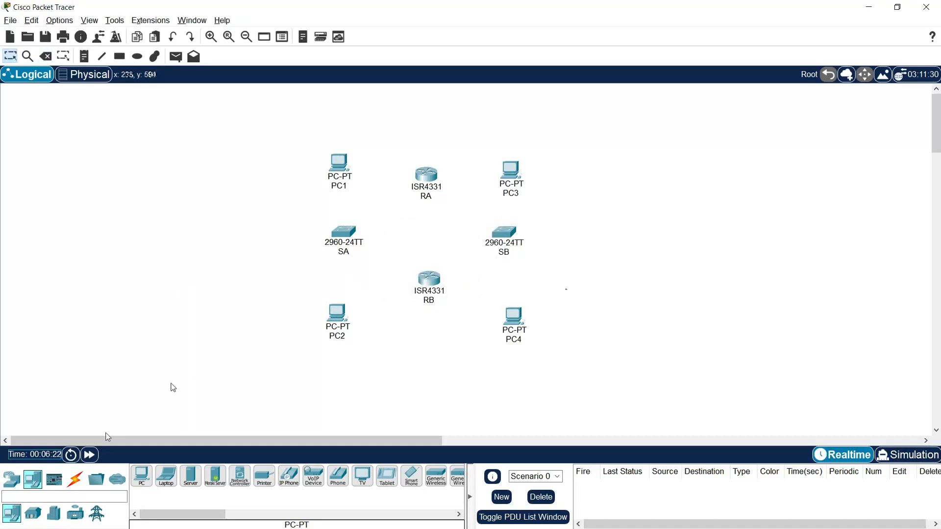
Step: Connect switch SA's GigabitEthernet0/1 to router RA's GigabitEthernet0/0/0 with a copper straight-through cable
left_click(75, 479)
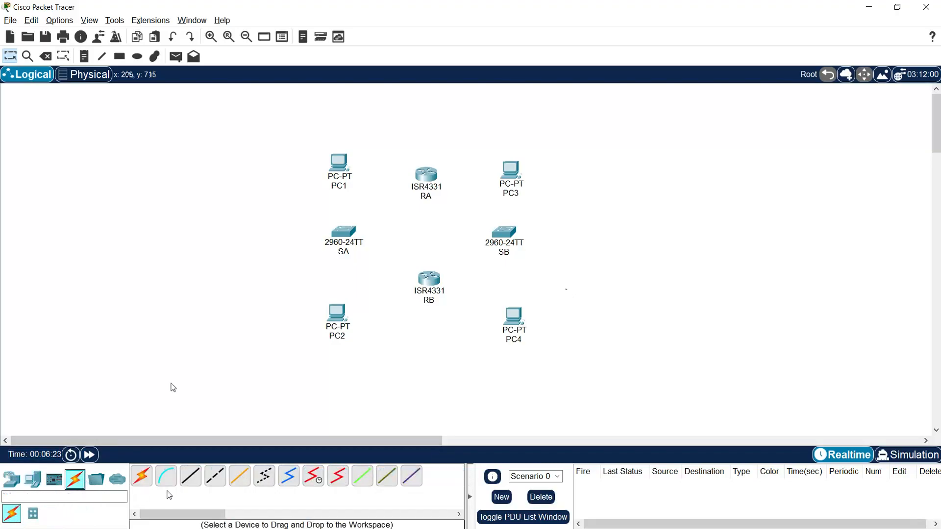
left_click(190, 476)
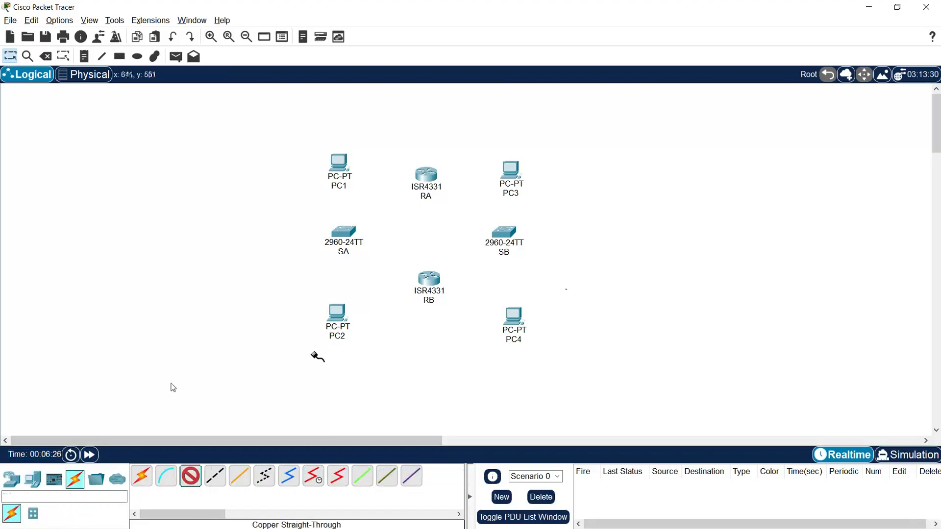
left_click(344, 233)
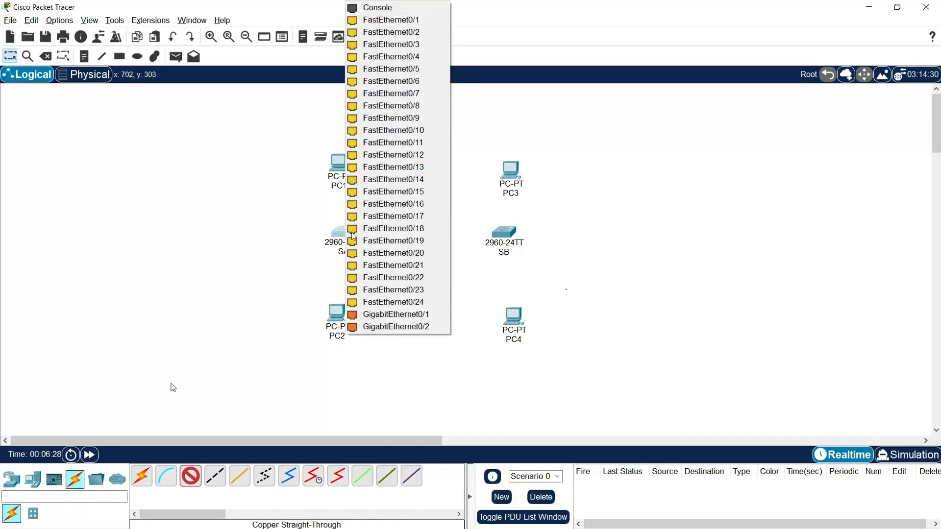
left_click(392, 313)
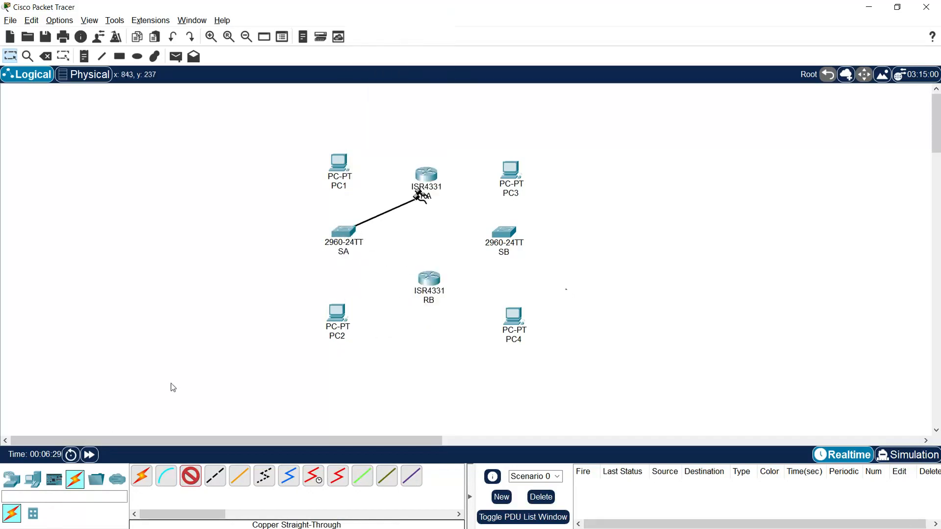
left_click(428, 174)
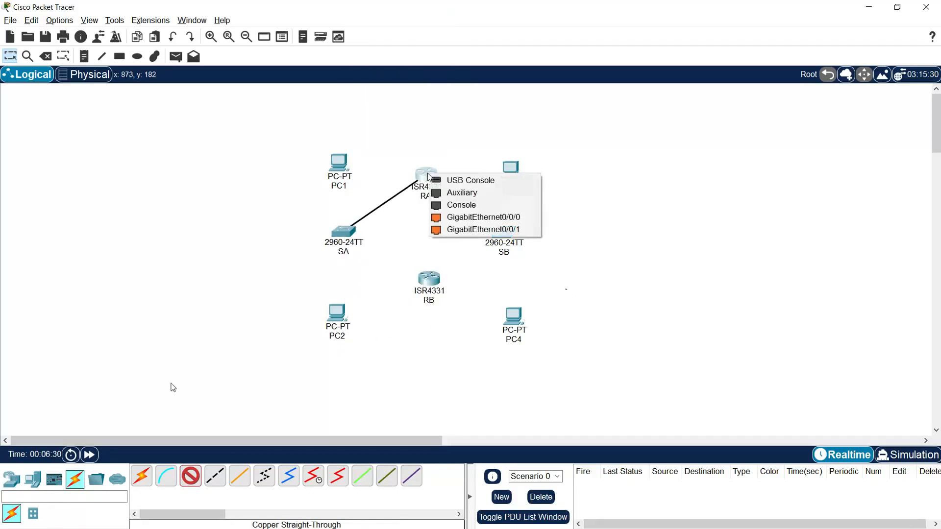
left_click(500, 218)
Step: Connect switch SA's GigabitEthernet0/2 to router RB's GigabitEthernet0/0/0 with a copper straight-through cable
left_click(348, 237)
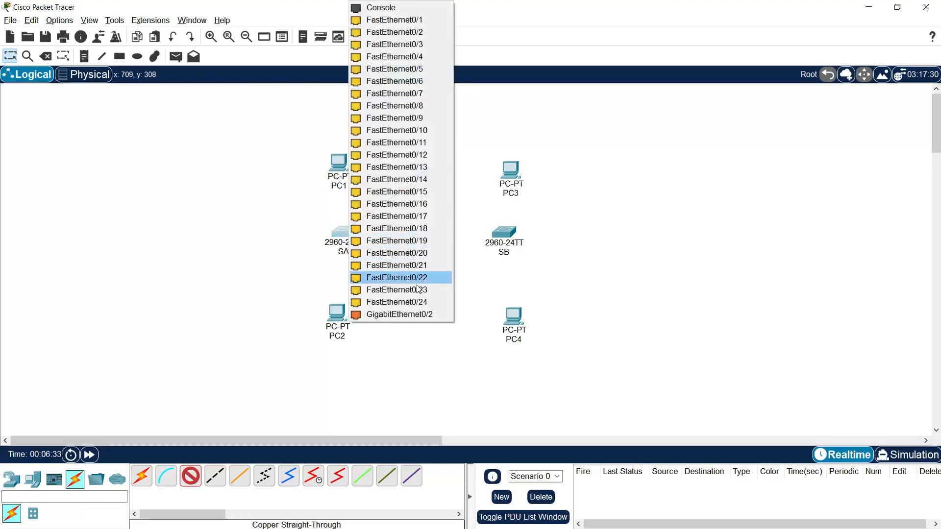
left_click(411, 313)
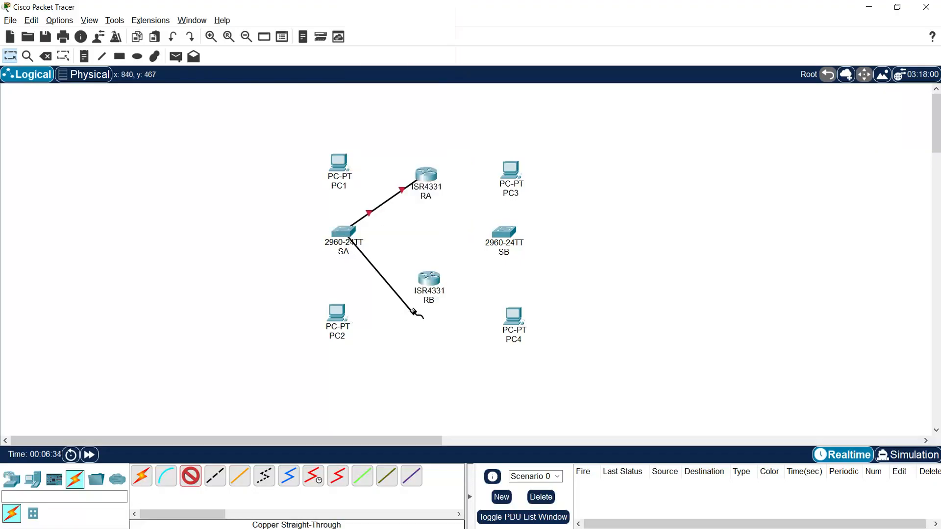
left_click(429, 280)
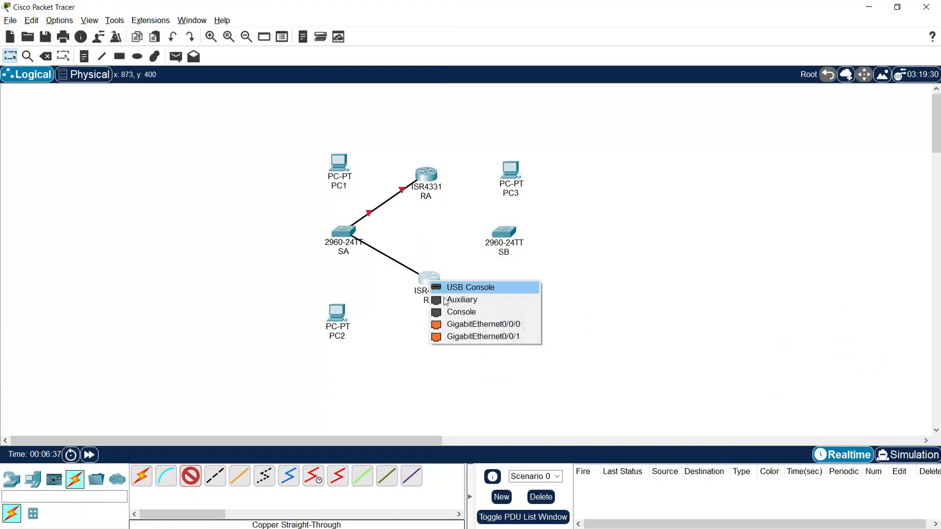
left_click(481, 325)
Step: Connect router RA's GigabitEthernet0/0/1 to switch SB's GigabitEthernet0/1 with a copper straight-through cable
left_click(425, 178)
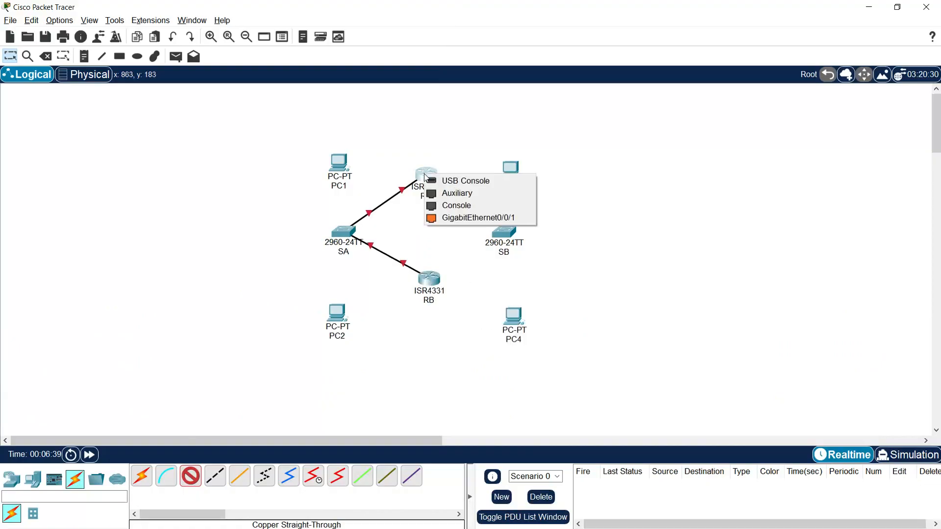
left_click(497, 218)
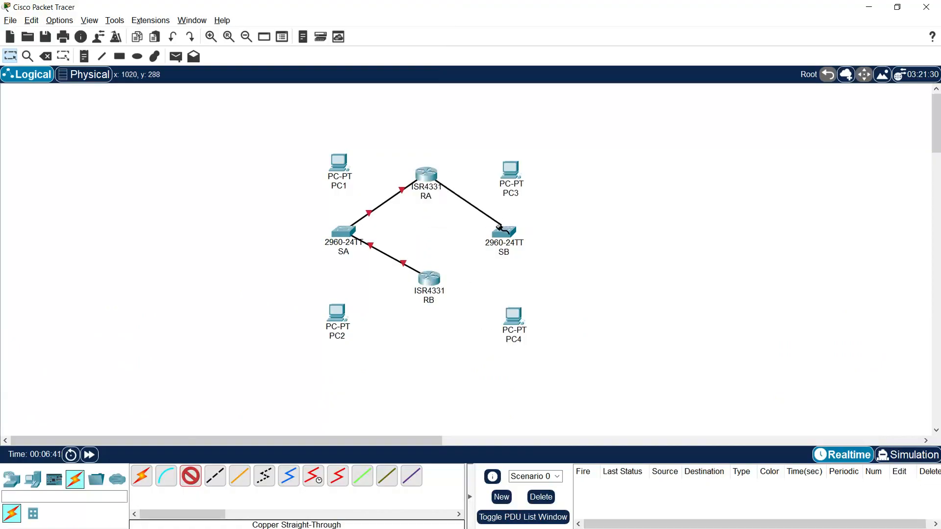
left_click(503, 233)
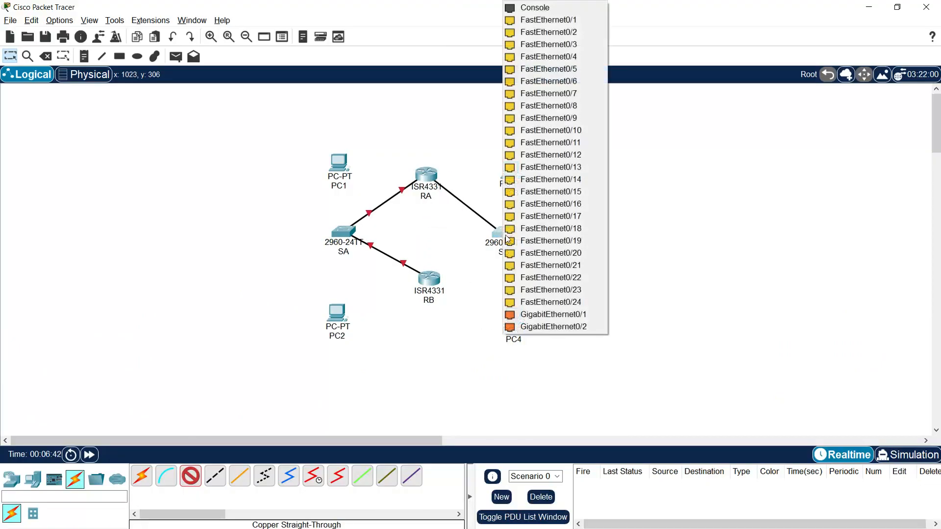
left_click(557, 315)
Step: Connect router RB's GigabitEthernet0/0/1 to switch SB's GigabitEthernet0/2 with a copper straight-through cable
left_click(430, 278)
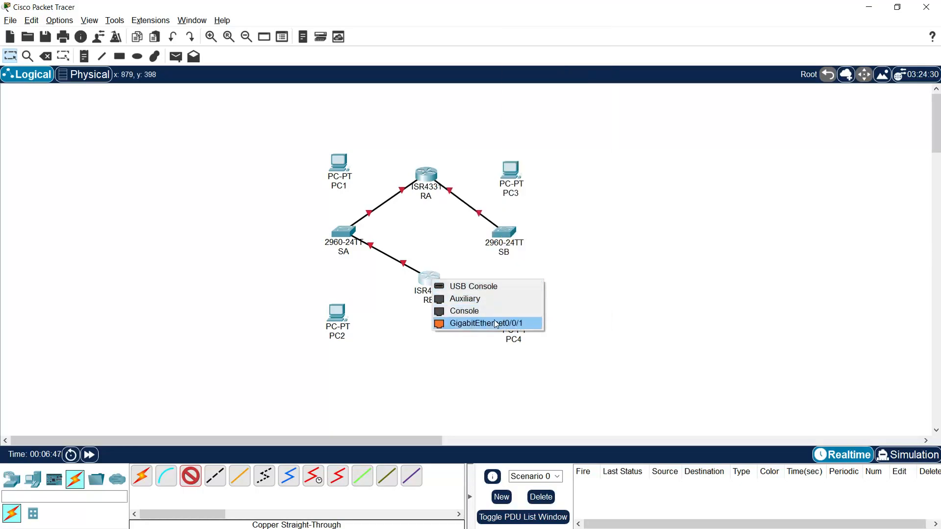
left_click(509, 324)
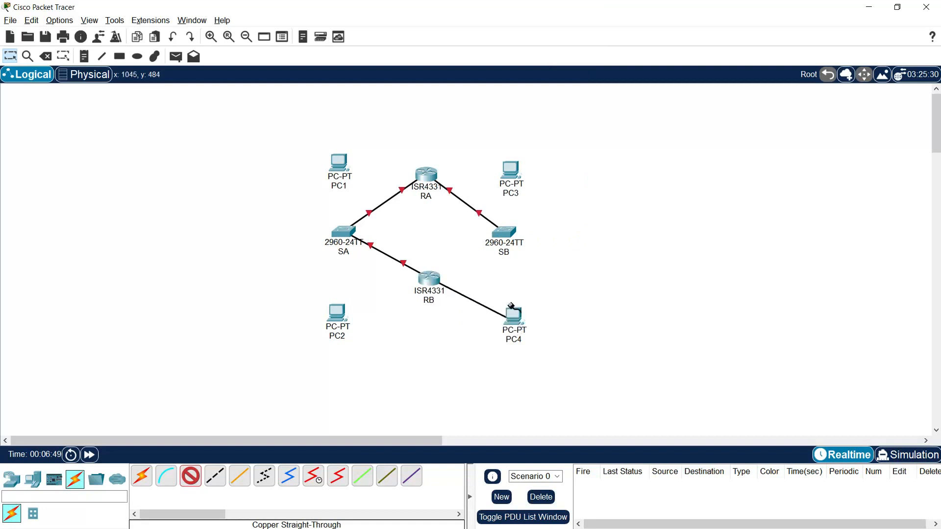
left_click(504, 235)
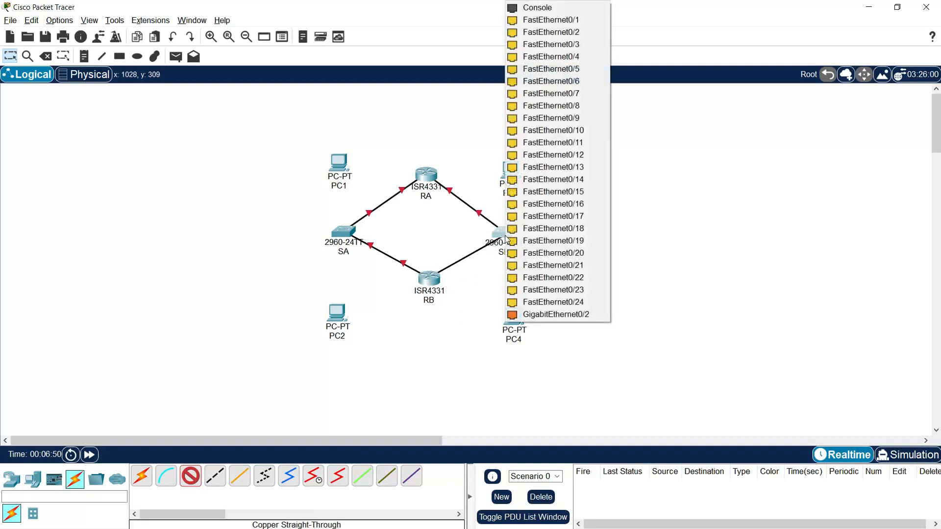
left_click(557, 316)
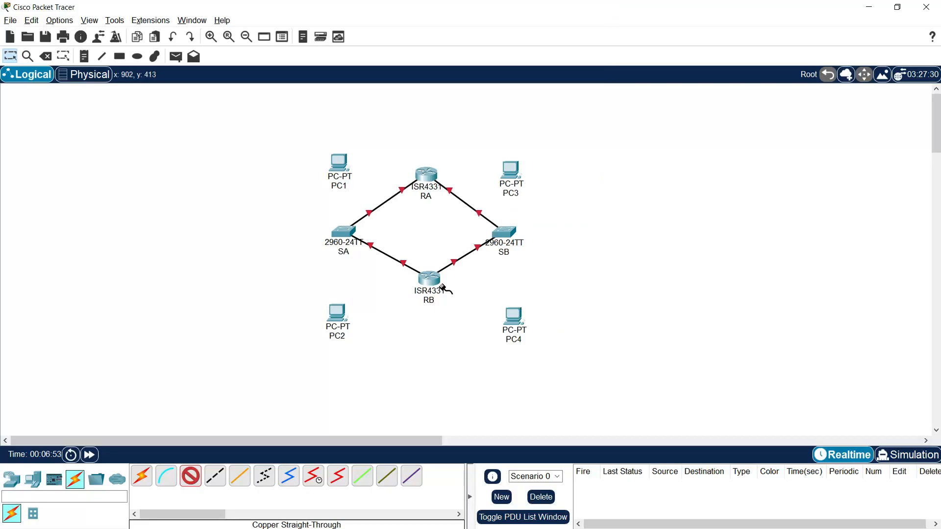
Step: Connect switch SA with straight-through cables to PC1, using SA's FastEthernet0/1, and to PC2, using another FastEthernet port
left_click(345, 234)
left_click(410, 20)
left_click(342, 162)
left_click(364, 205)
left_click(345, 232)
left_click(387, 252)
left_click(337, 314)
left_click(377, 360)
Step: Connect switch SB's FastEthernet0/1 to PC3's FastEthernet0, and another FastEthernet port of SB to PC4, with straight-through cables
left_click(510, 237)
left_click(541, 20)
left_click(514, 165)
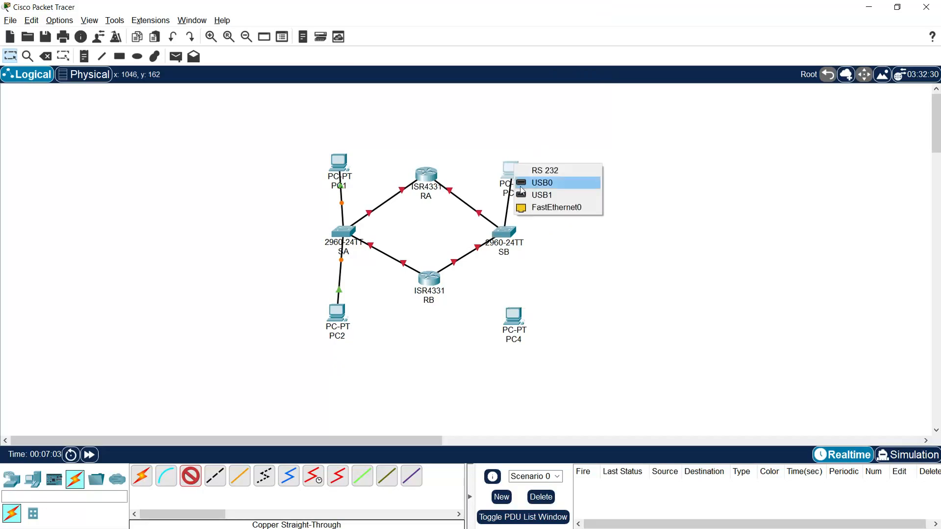
left_click(544, 208)
left_click(510, 235)
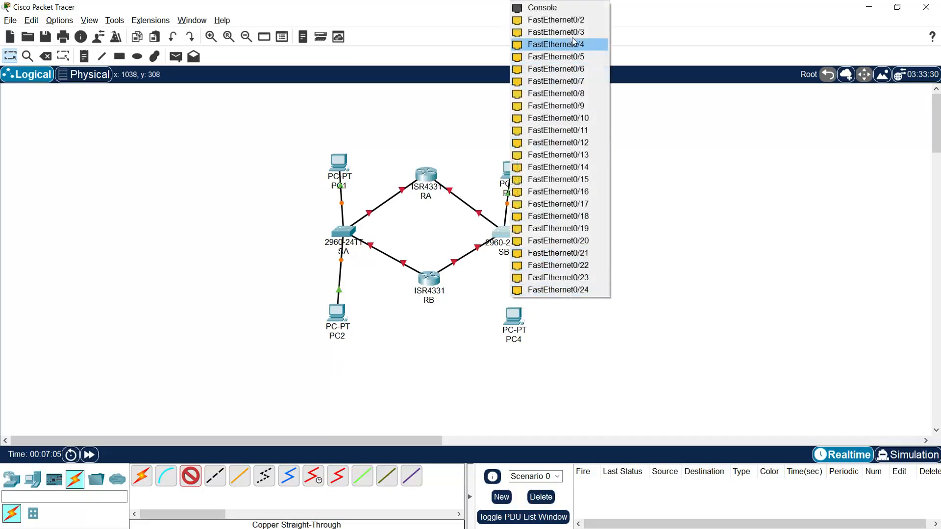
left_click(571, 56)
left_click(515, 315)
left_click(536, 363)
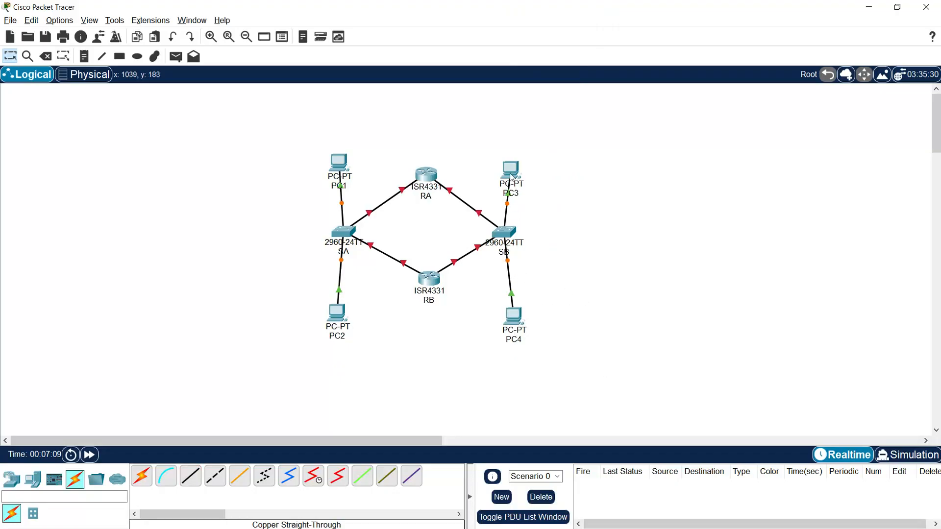
Step: Move PC3 and PC4 so they line up vertically with switch SB
left_click_drag(511, 177, 507, 165)
left_click_drag(512, 319, 503, 318)
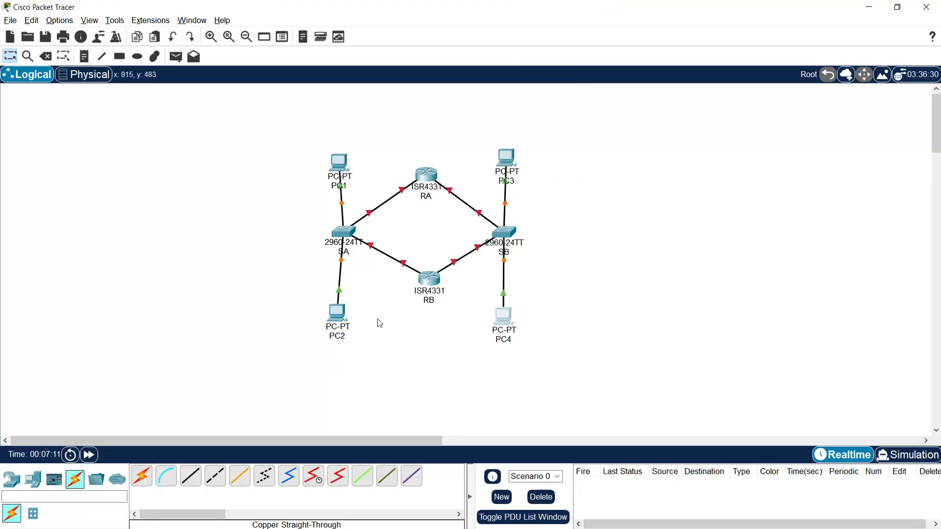
Step: Move PC1 and PC2 so they line up vertically with switch SA
left_click_drag(342, 319, 342, 317)
left_click_drag(343, 169, 346, 162)
left_click_drag(338, 317, 343, 319)
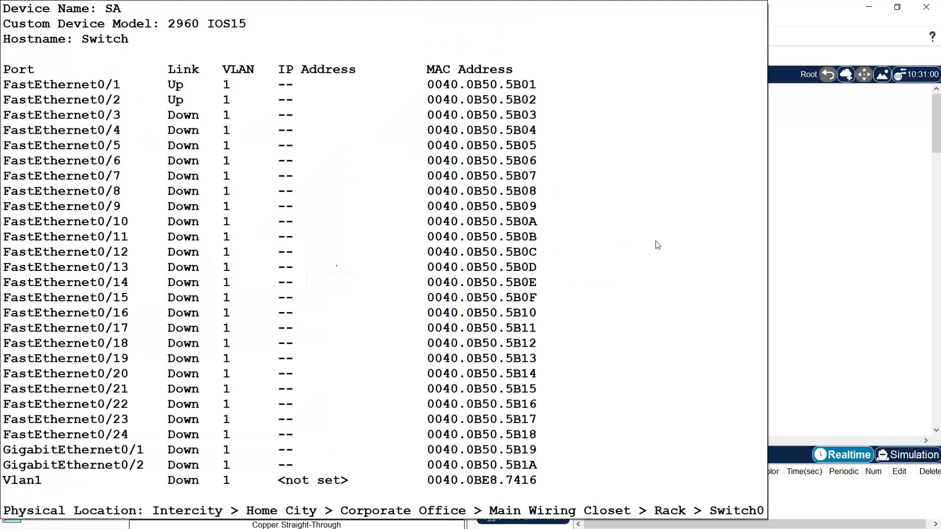
Step: Select the whole labelled topology and move it toward the left side of the workspace
left_click_drag(745, 106, 170, 404)
left_click(449, 142)
left_click_drag(391, 193, 254, 185)
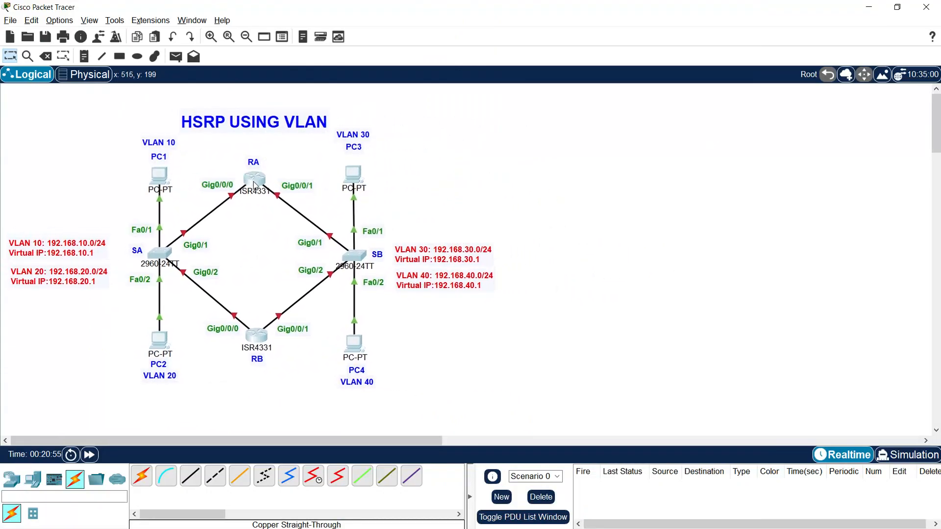
Step: Open switch SA's command line and enter global configuration mode
left_click(162, 264)
left_click_drag(416, 108, 590, 46)
left_click(595, 60)
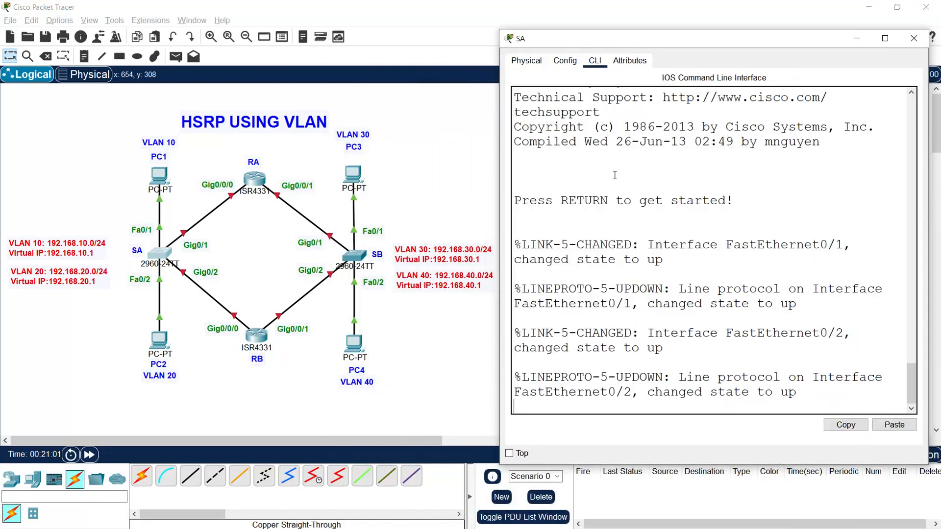
key("Return")
type("ENABLE")
key("Return")
type("conf t")
key("Return")
Step: Set the switch's hostname to SA in capital letters
type("hostname S")
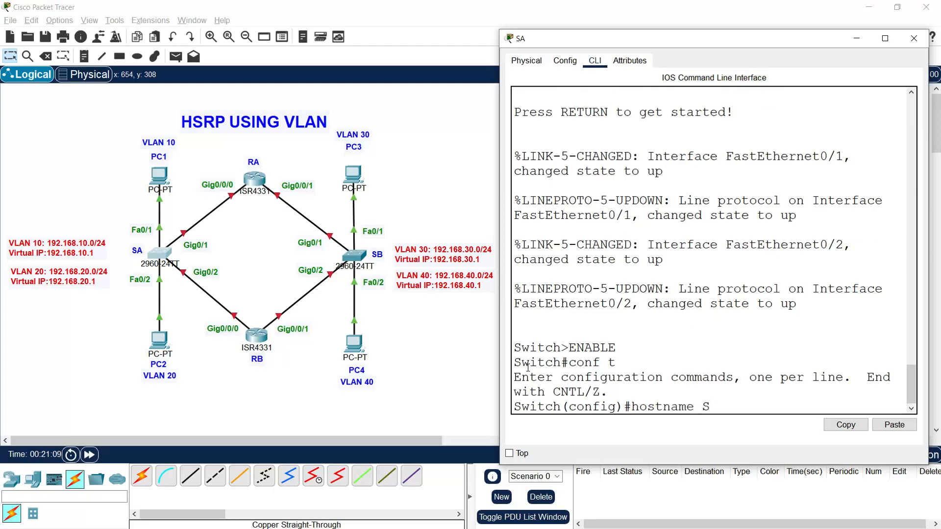
type("a")
key("Return")
type("no")
key("BackSpace")
key("BackSpace")
type("hostname SA")
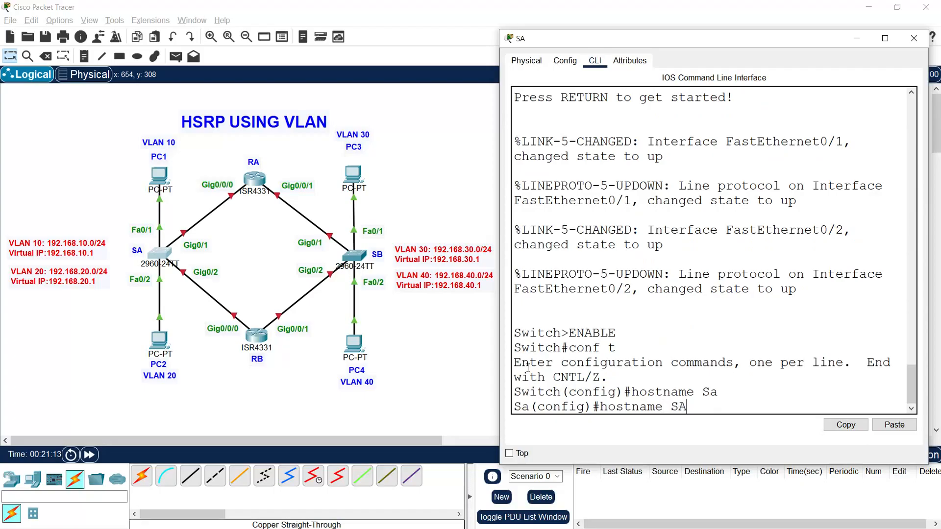
key("Return")
Step: Disable DNS lookup on switch SA with no ip domain-lookup
type("no ip ")
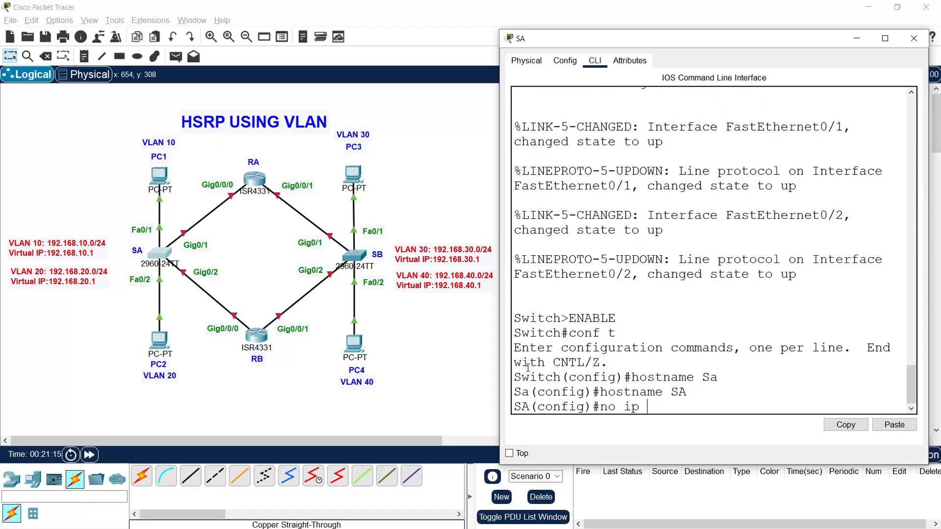
type("domain-lookup")
key("Return")
key("Return")
key("Return")
Step: Create VLAN 10 on switch SA and name it Users
type("vlan 10")
key("Return")
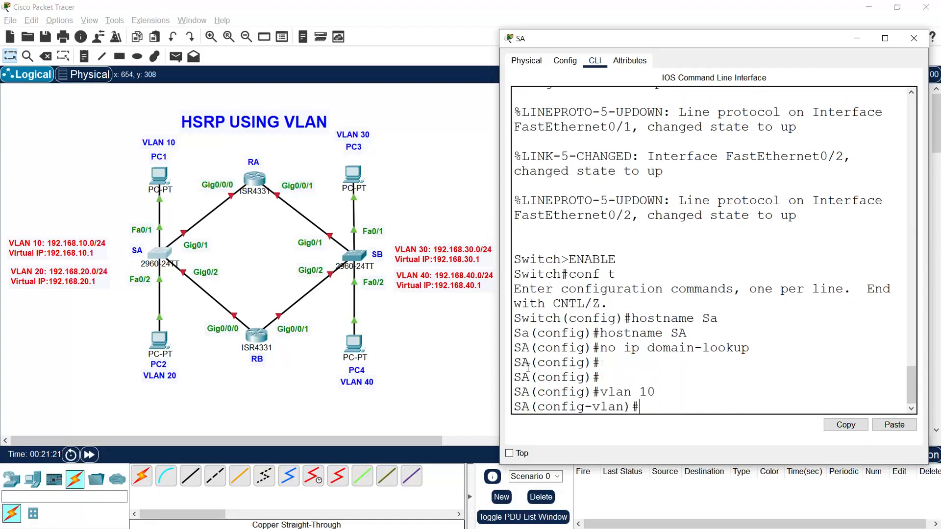
type("name Users")
key("Return")
Step: Create VLAN 20 on switch SA and name it Admins
type("vlan 20")
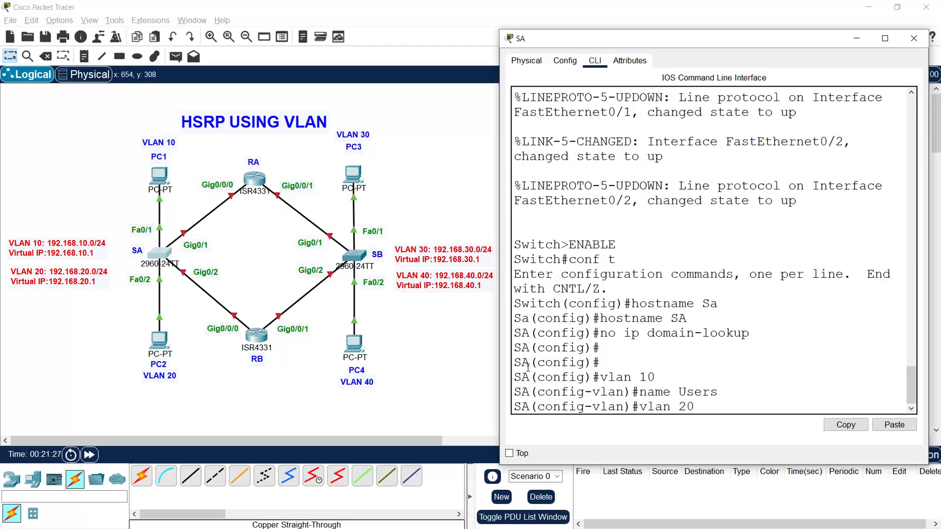
key("Return")
type("name Admin")
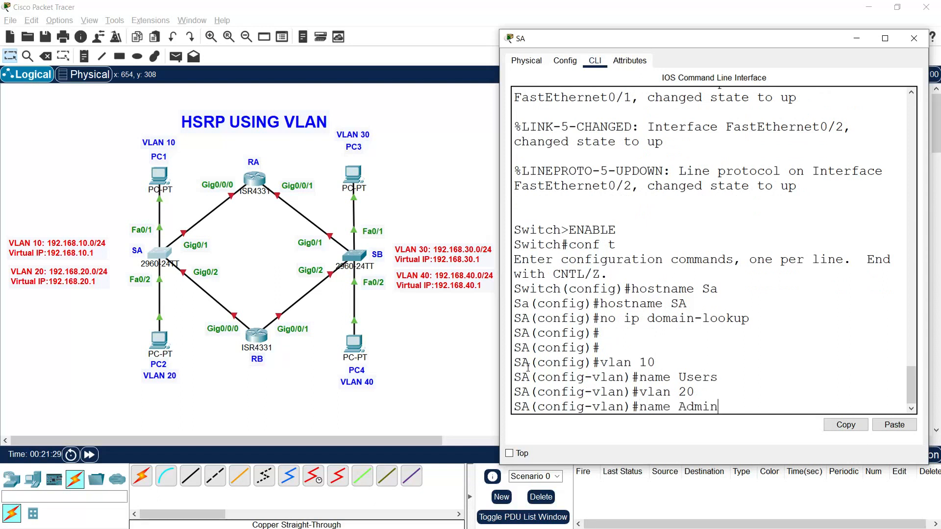
type("s")
key("Return")
key("Return")
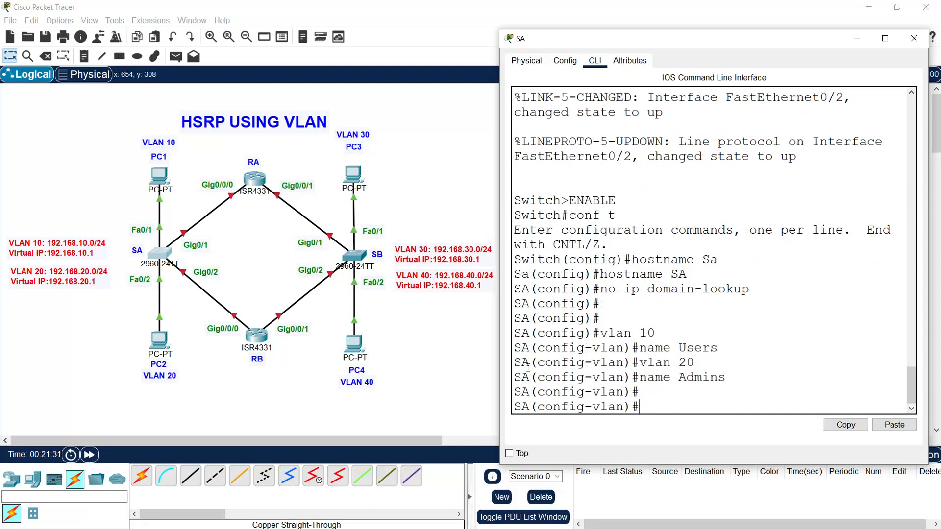
Step: Set SA's interface fa0/1 to switchport access mode
type("interface fa0/1")
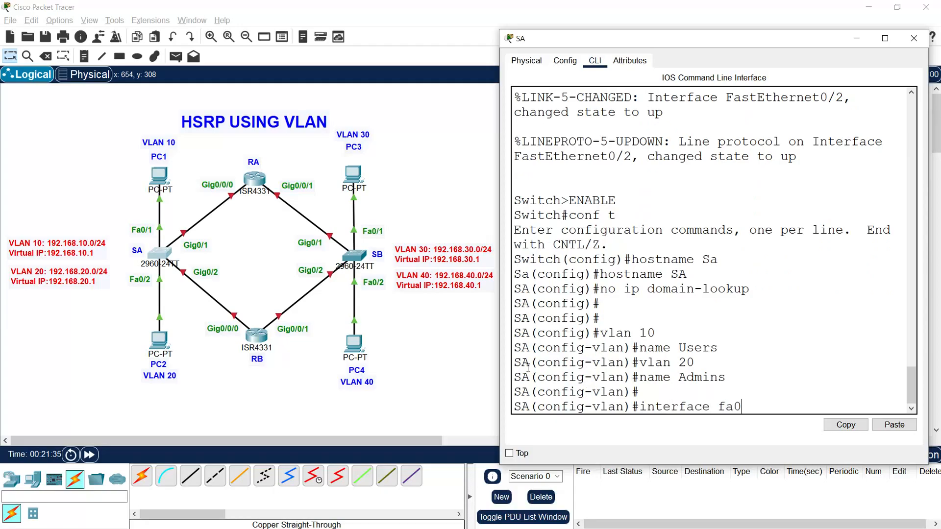
key("Return")
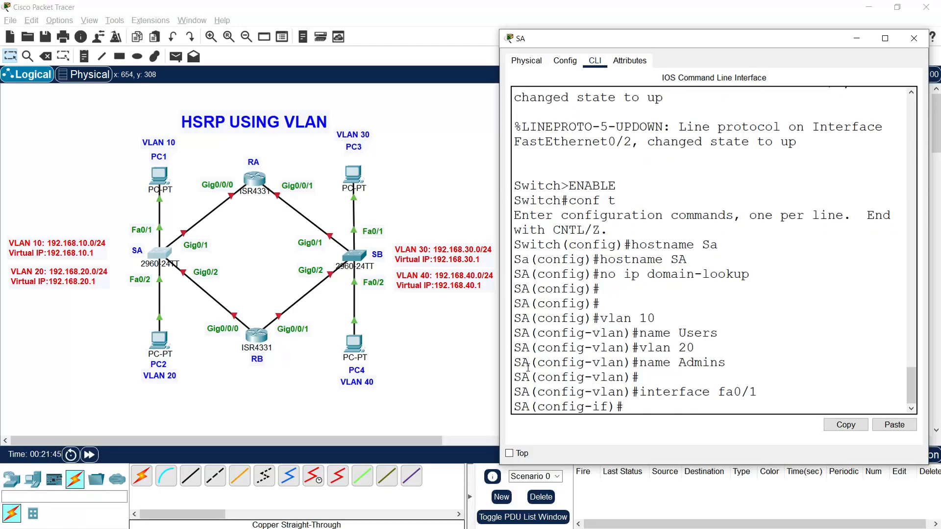
type("switchport mode acces")
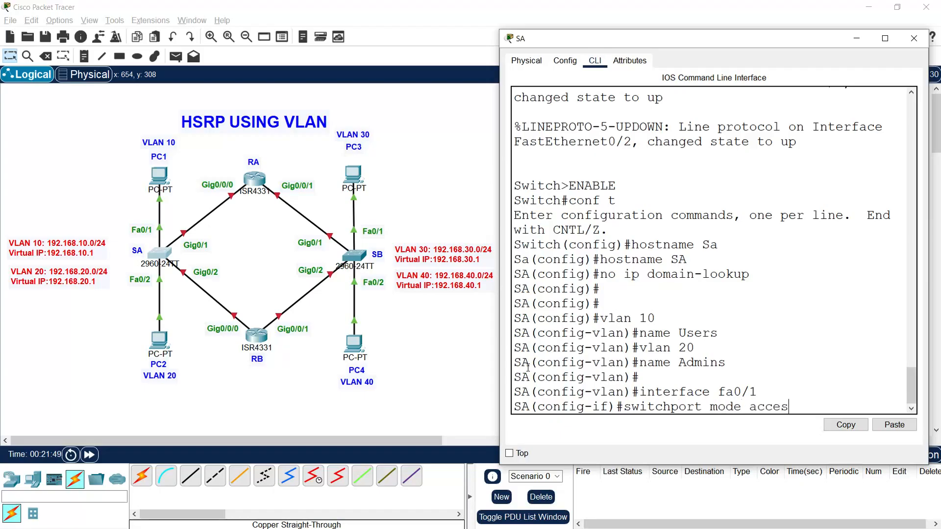
key("Return")
Step: Assign SA's interface fa0/1 to access VLAN 10, correcting the misspelled access keyword
type("switchport")
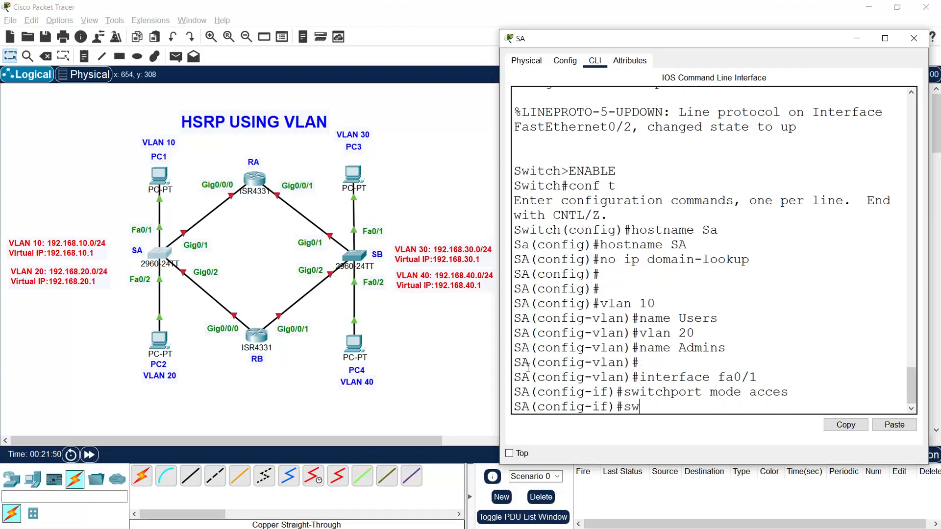
type(" asc")
key("BackSpace")
key("BackSpace")
type("cess vlan")
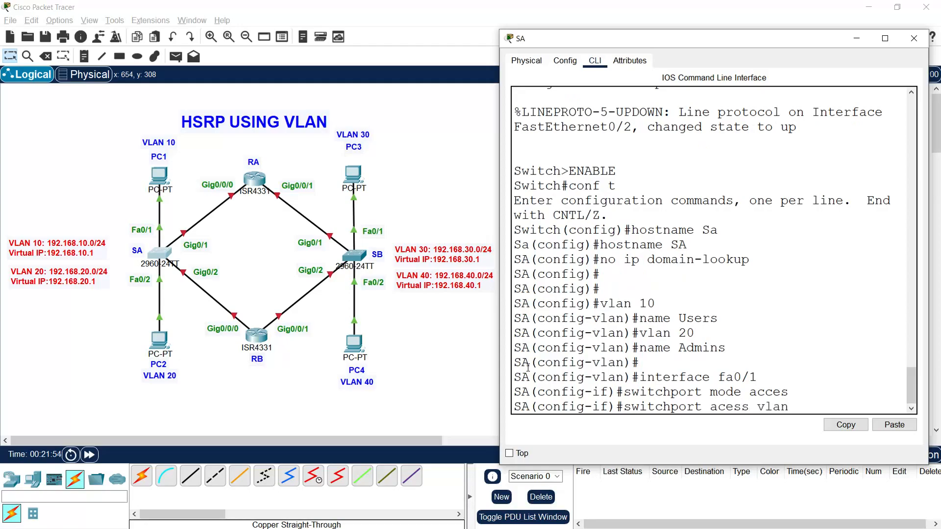
type(" 10")
key("Return")
key("Return")
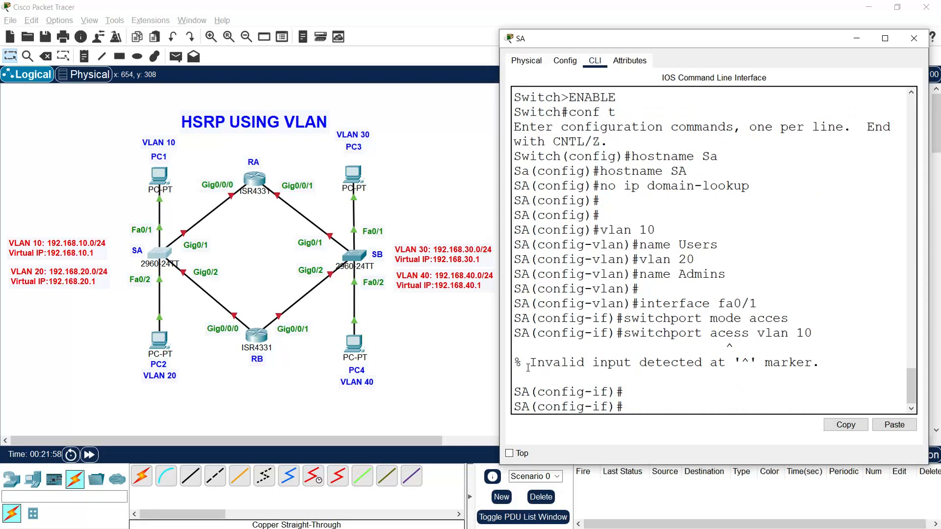
key("Up")
key("Left")
key("Left")
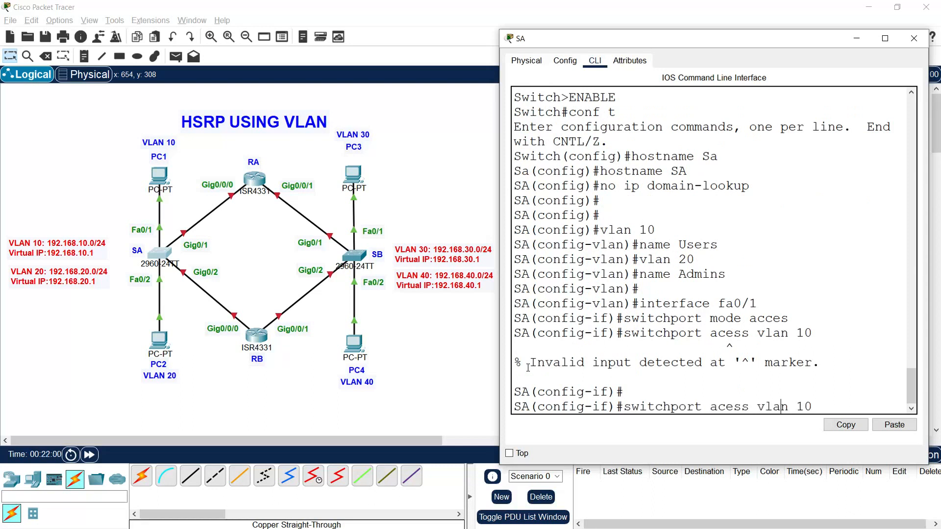
type("c")
key("Return")
key("Return")
key("Return")
key("Return")
key("Return")
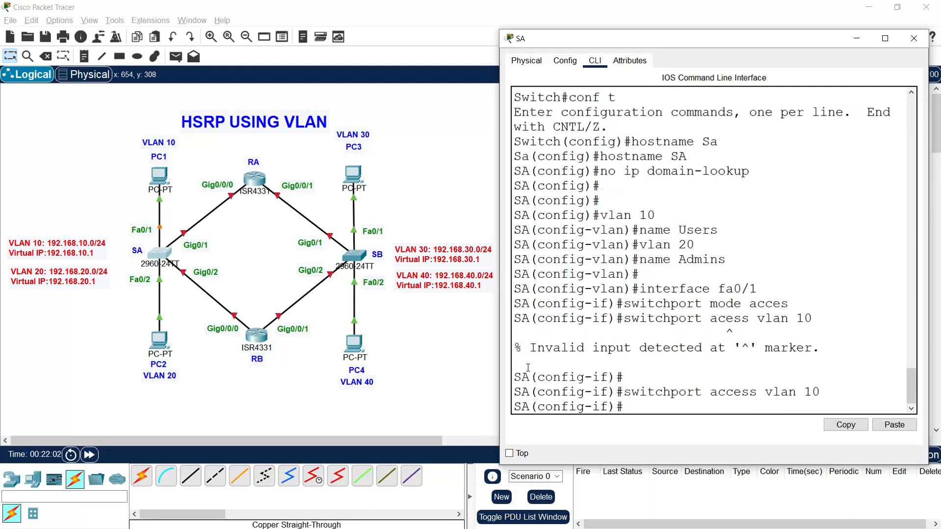
Step: Set SA's interface fa0/2 to switchport access mode
type("interface fa0/2")
key("Return")
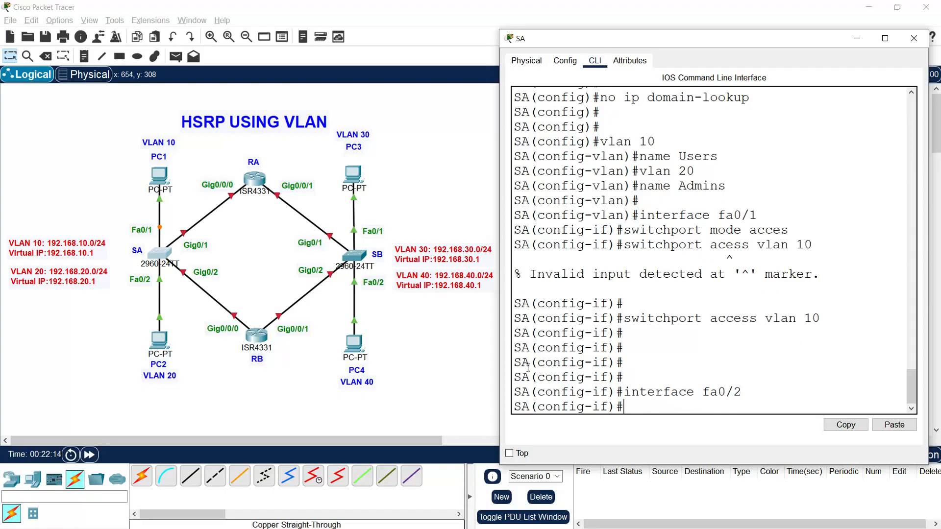
type("switchport mode ac")
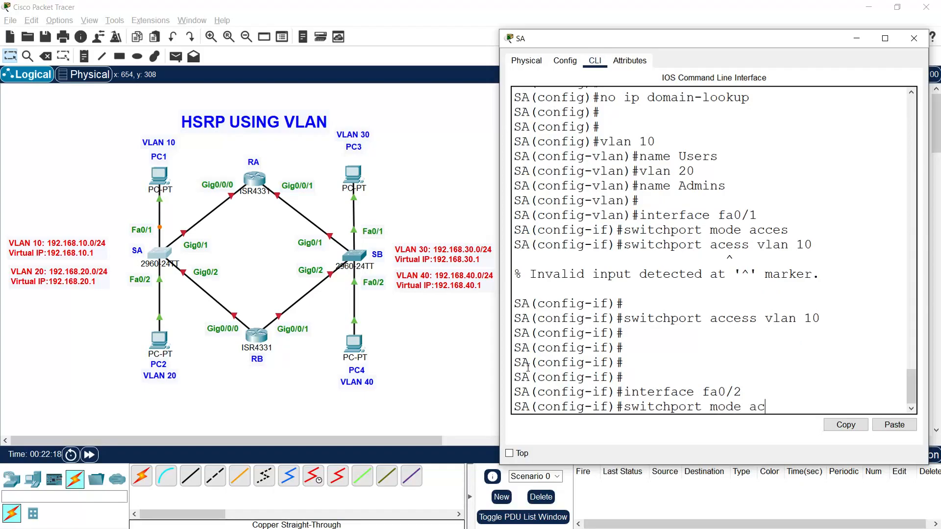
type("cess")
key("Return")
Step: Assign SA's interface fa0/2 to access VLAN 20
type("switchpo")
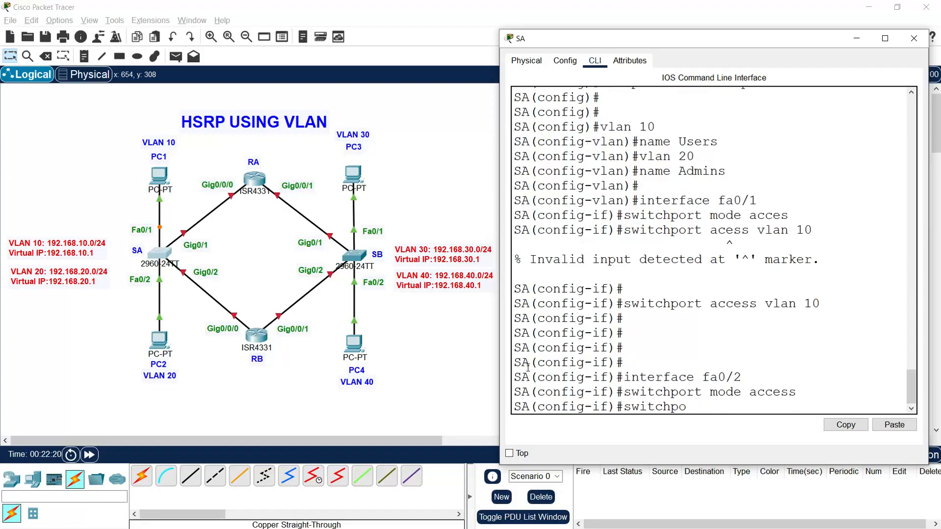
type("rt access vlan")
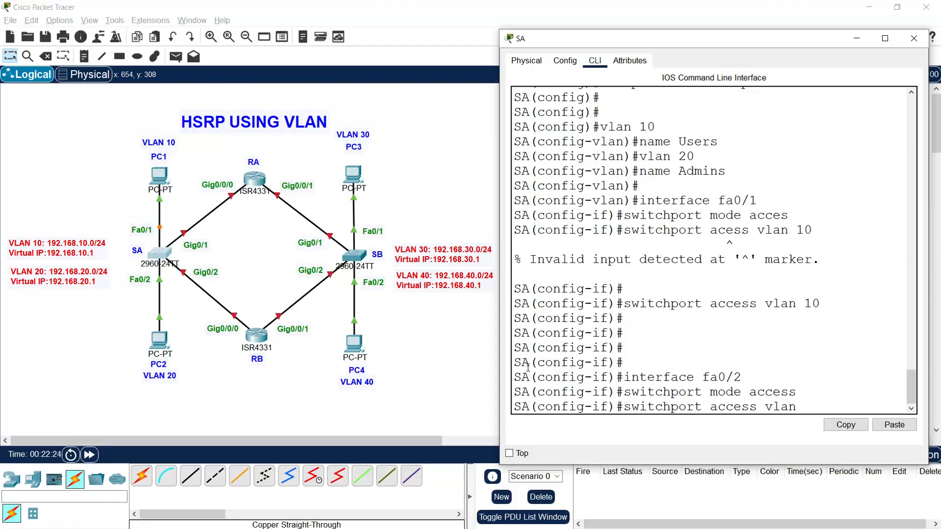
type(" 20")
key("Return")
key("Return")
key("Return")
key("Return")
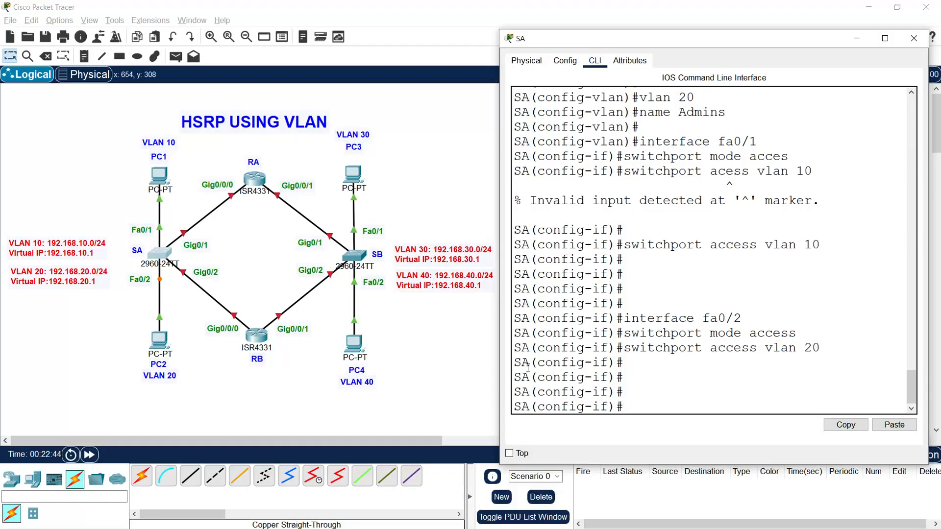
type("interface g0/1-2")
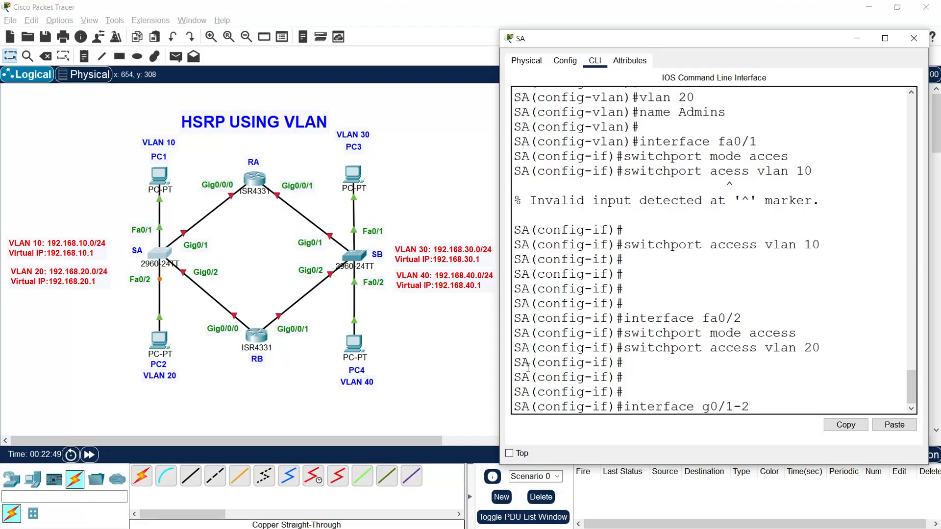
key("Return")
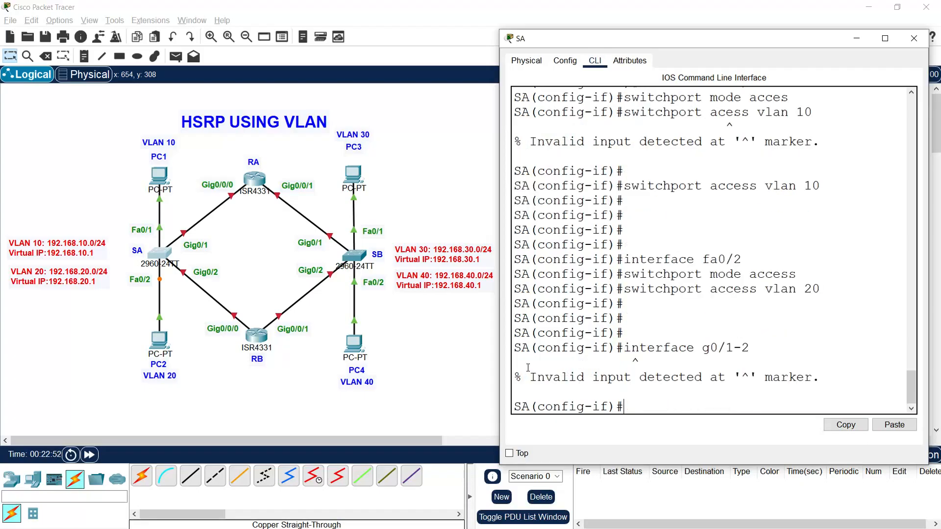
Step: Set SA's interface range g0/1-2 to switchport trunk mode
type("interface range ")
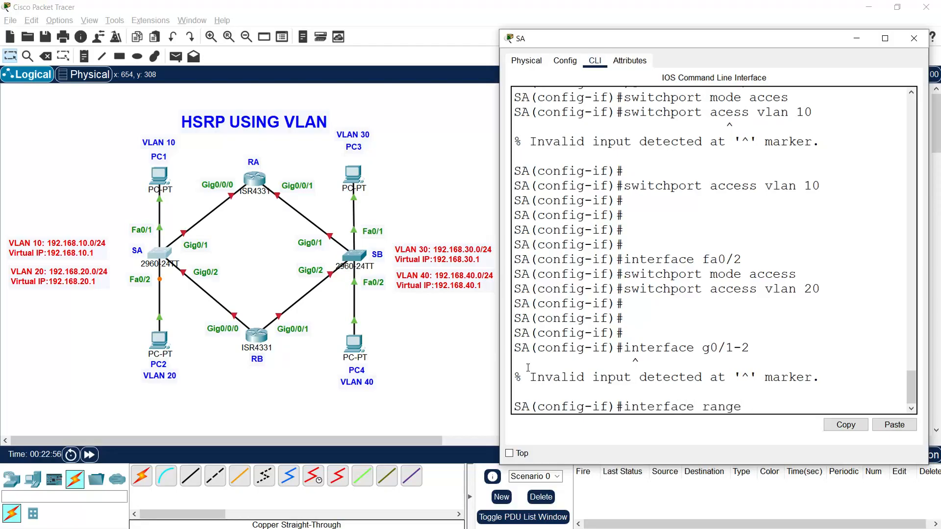
type("g0/1-2")
key("Return")
type("switchport mode trunk")
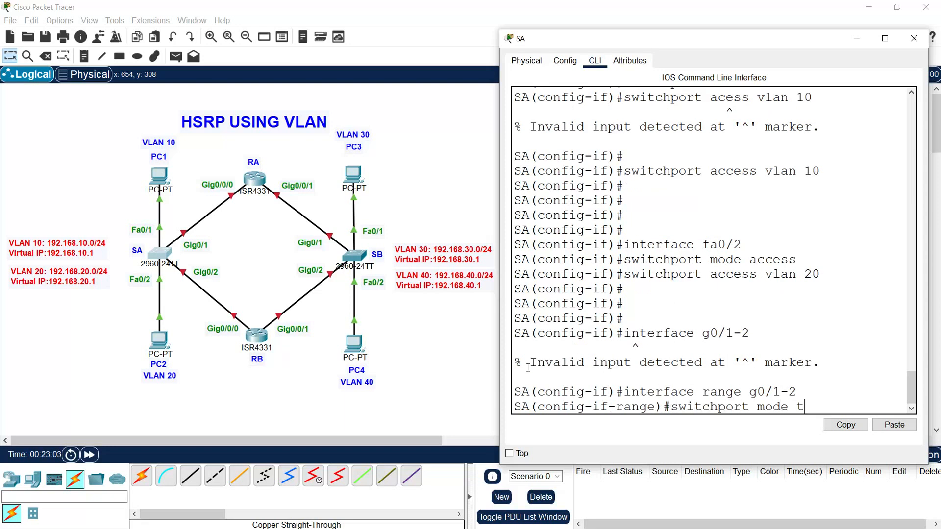
key("Return")
key("Return")
Step: Allow VLANs 10 and 20 on the trunk ports g0/1-2 of switch SA
type("switchport trunk")
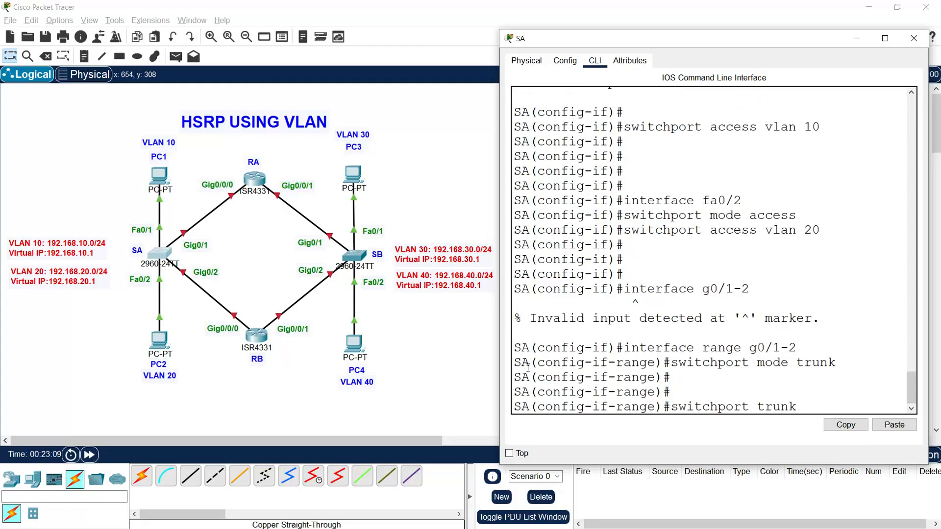
type(" allowed vlan 10,20")
key("Return")
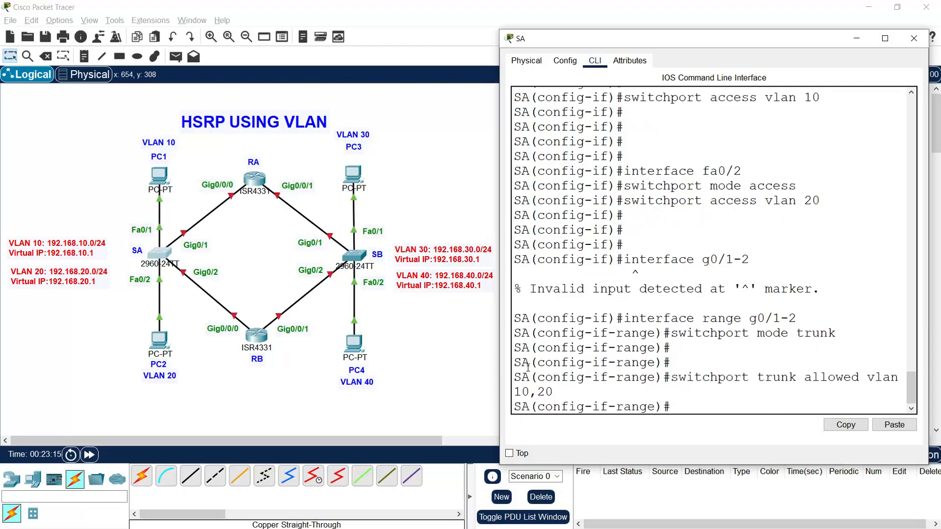
key("Return")
Step: Leave configuration mode on SA, save the running configuration to startup-config, and close the switch's window
type("end")
key("Return")
key("Return")
type("c")
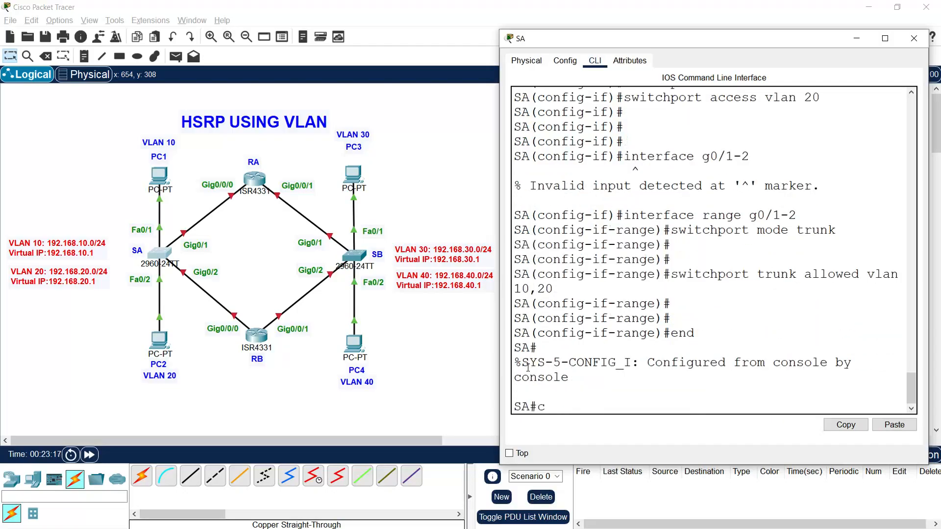
type("opy run start")
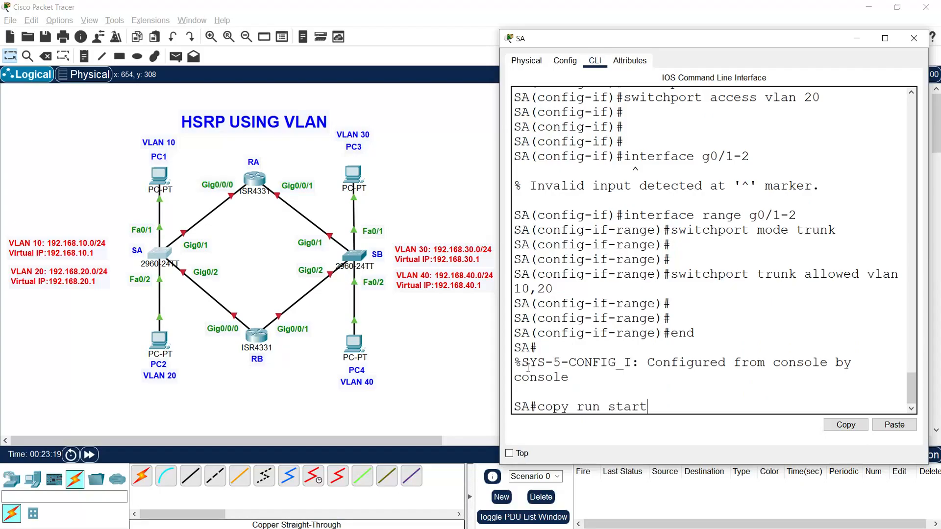
key("Return")
key("Return")
key("Return")
key("Return")
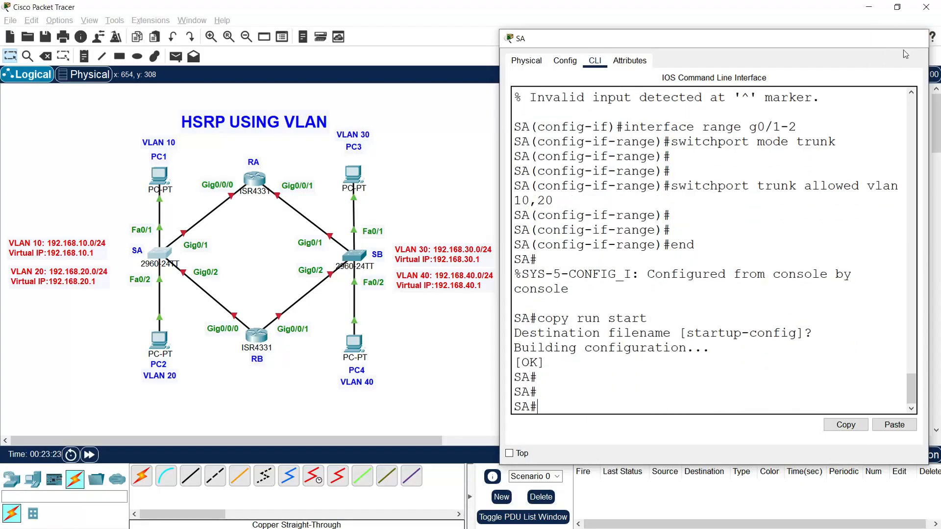
left_click(913, 38)
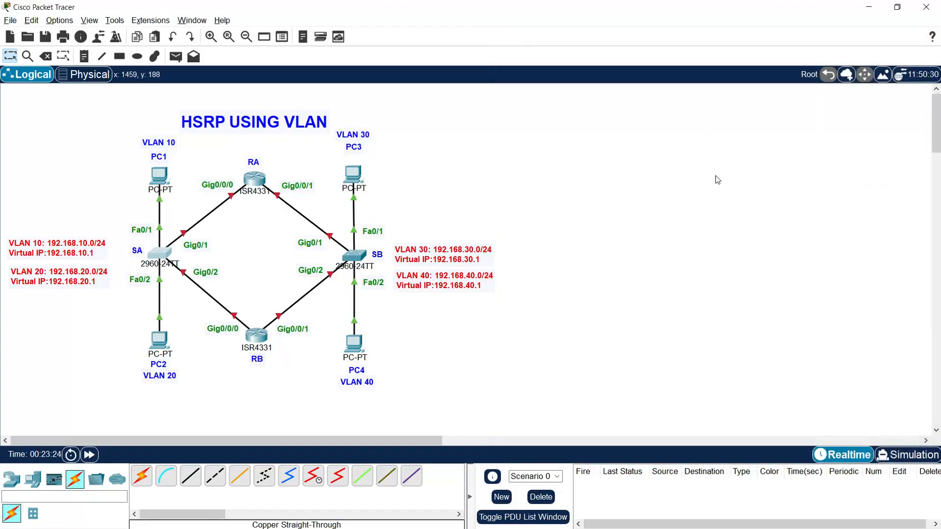
Step: Open switch SB's command line and enter global configuration mode
left_click(359, 258)
left_click_drag(484, 112, 612, 47)
left_click(593, 78)
key("Return")
key("Return")
type("enable")
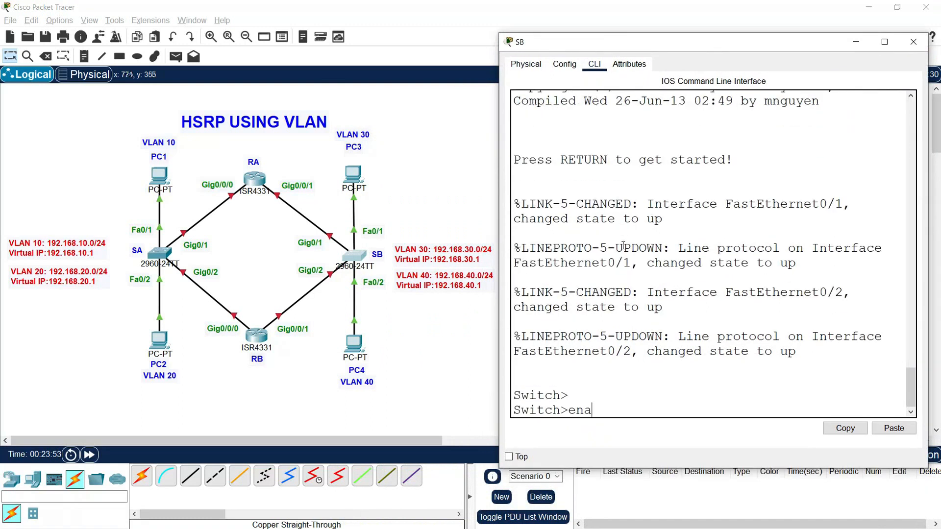
key("Return")
type("conf t")
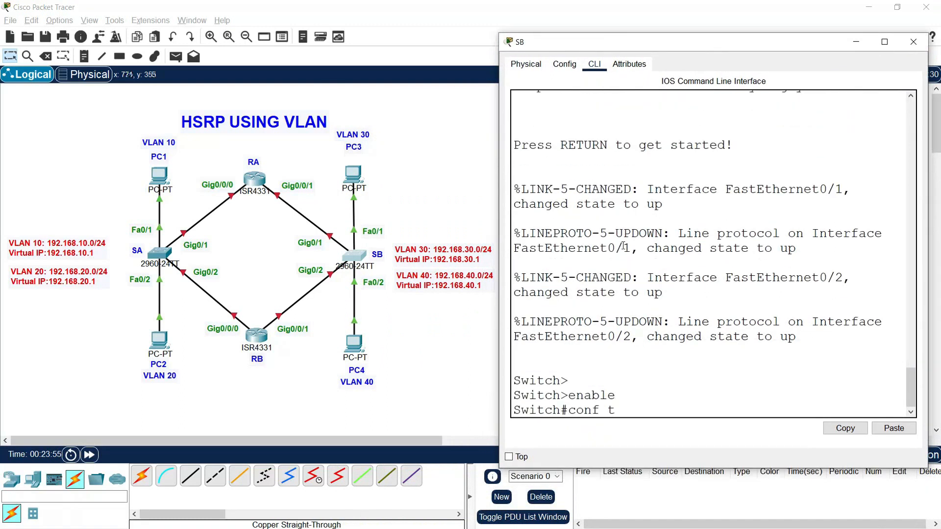
key("Return")
Step: Set the switch's hostname to SB and disable IP domain lookup
type("hostname sB")
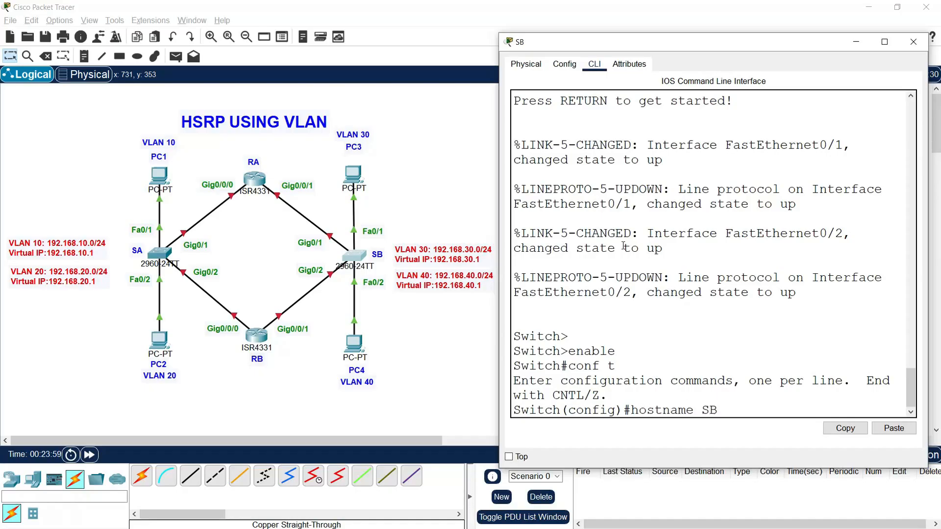
key("Return")
type("no ip d")
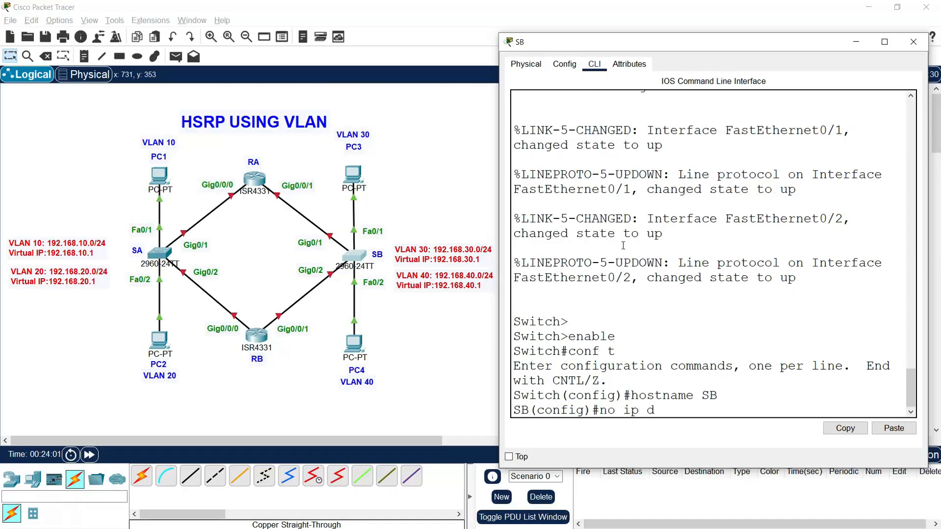
type("omain-lookup")
key("Return")
key("Return")
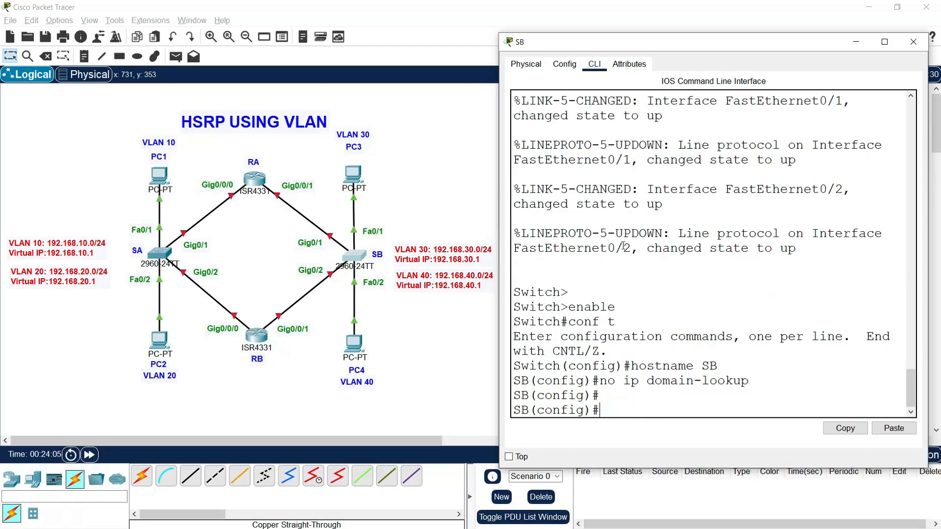
Step: Create VLAN 30 on switch SB and name it Users
type("vlan")
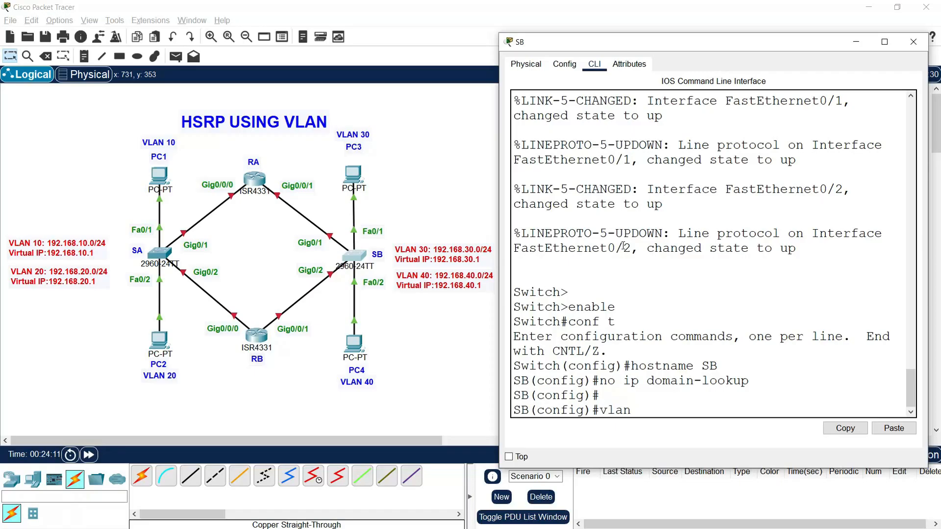
type("30")
key("Return")
type("user")
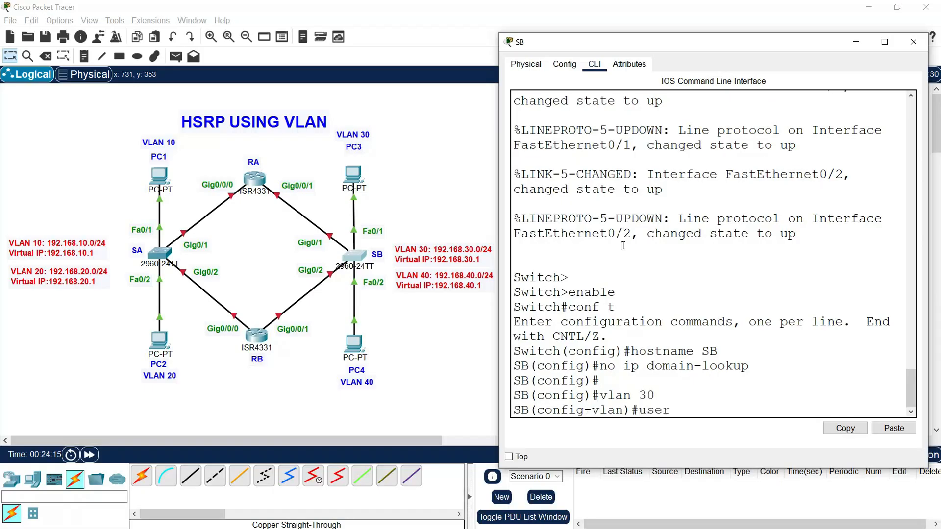
key("BackSpace")
key("BackSpace")
key("BackSpace")
key("BackSpace")
type("name Users")
key("Return")
Step: Create VLAN 40 on switch SB and name it Admins
type("val")
key("BackSpace")
key("BackSpace")
type("lan 40")
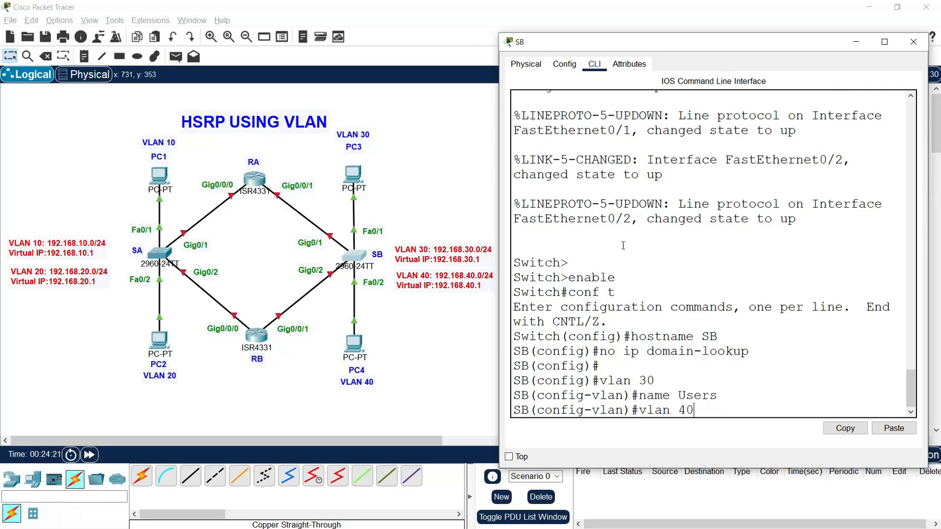
key("Return")
type("name Admins")
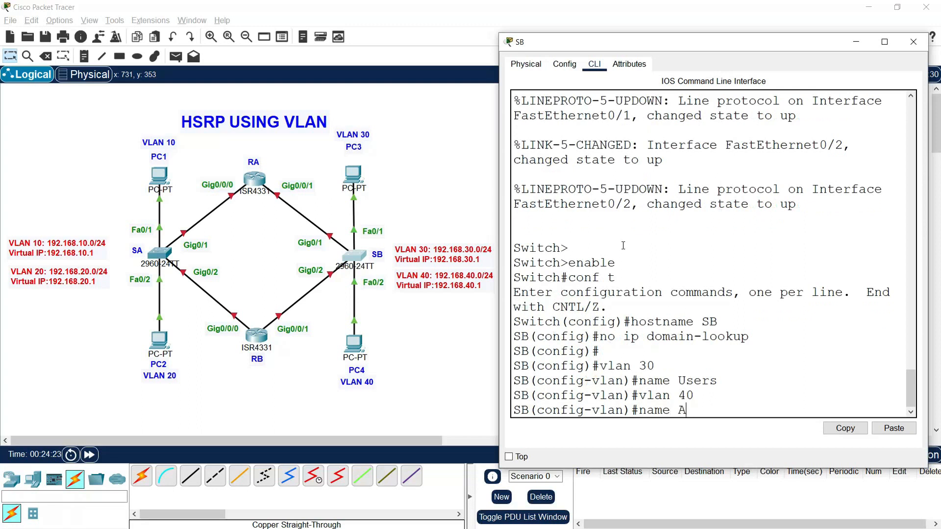
key("Return")
key("Return")
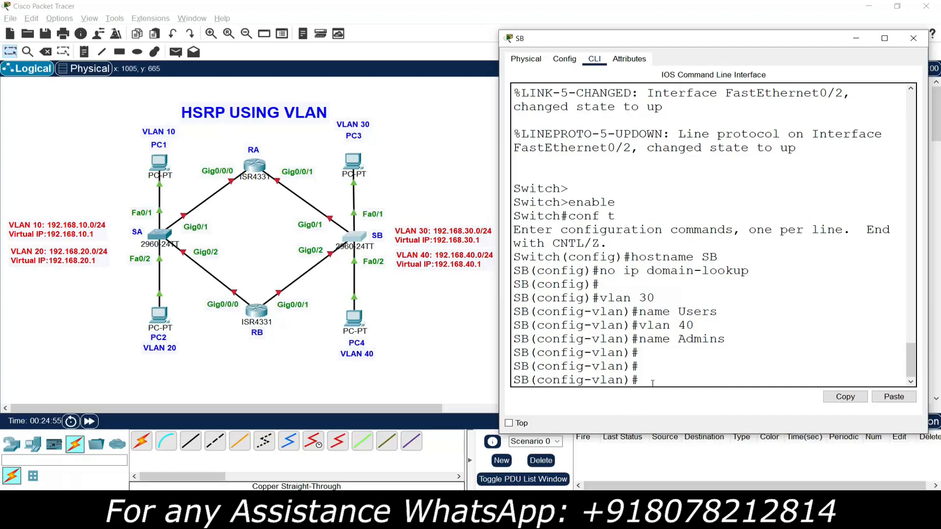
Step: Set SB's interface fa0/1 to switchport access mode
type("interface fa0/1")
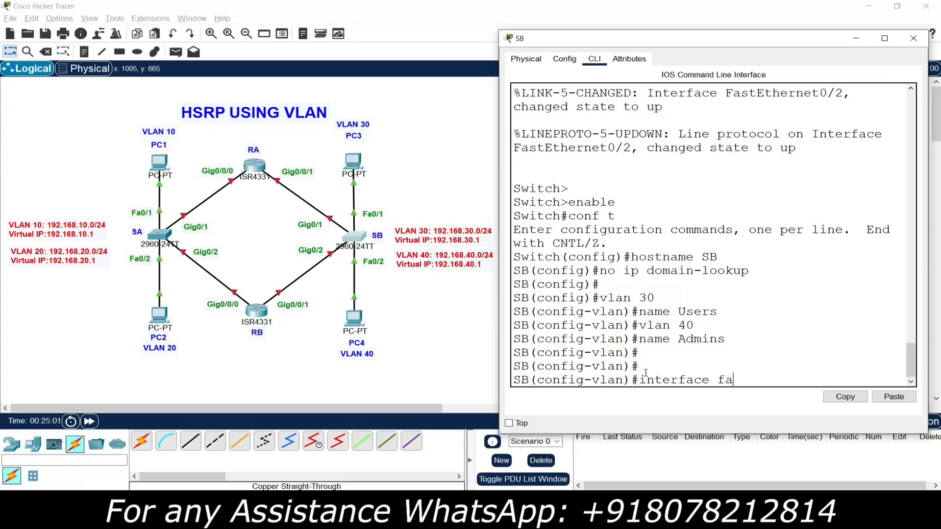
key("Return")
type("switch")
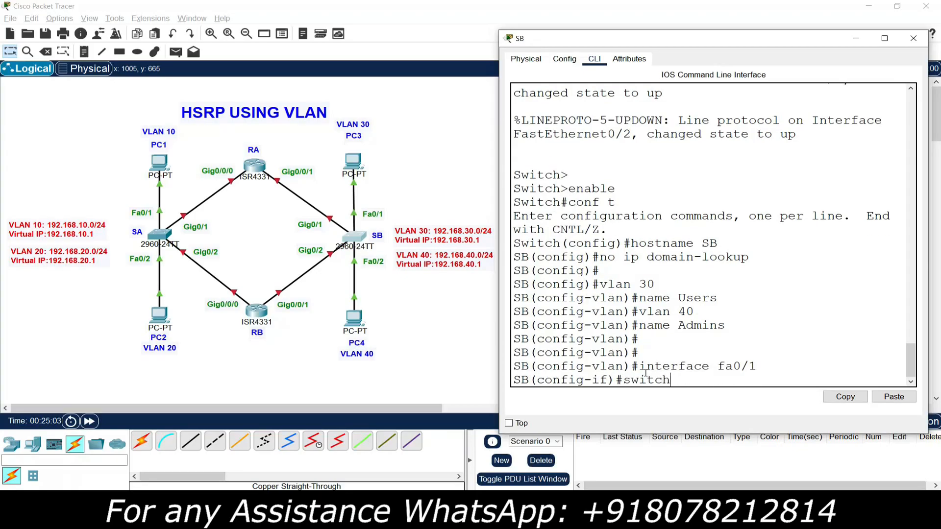
type("port mode access")
key("Return")
Step: Assign SB's interface fa0/1 to access VLAN 30
type("sw")
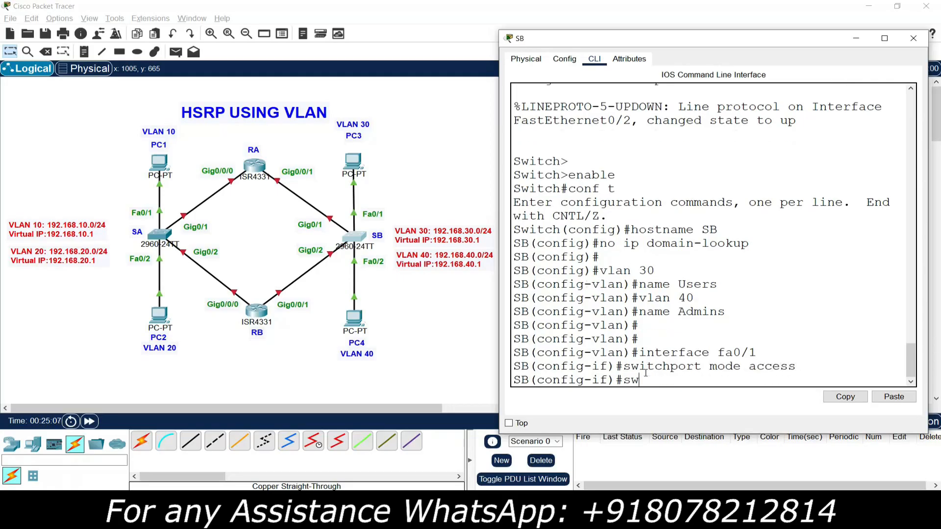
type("itchport access vlan 30")
key("Return")
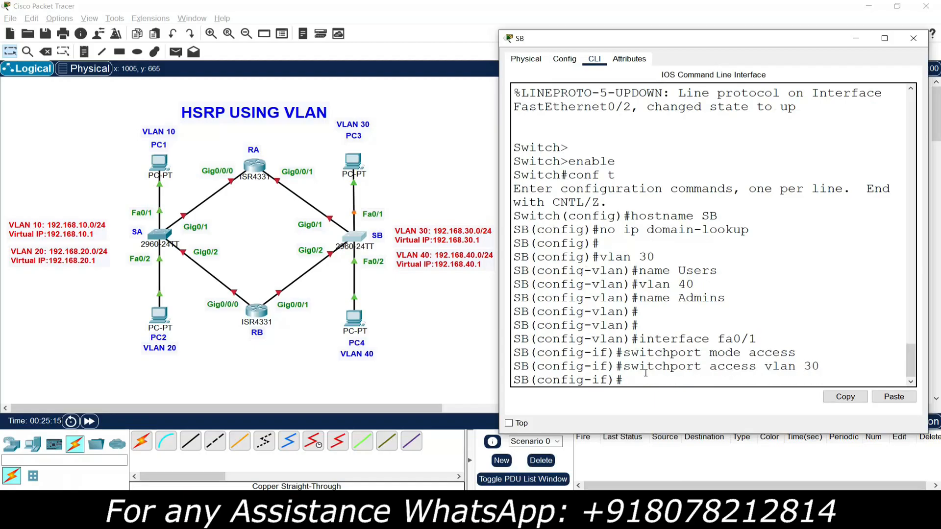
key("Return")
key("Return")
Step: Set SB's interface fa0/2 to switchport access mode and assign it to access VLAN 40
type("interface fa0/")
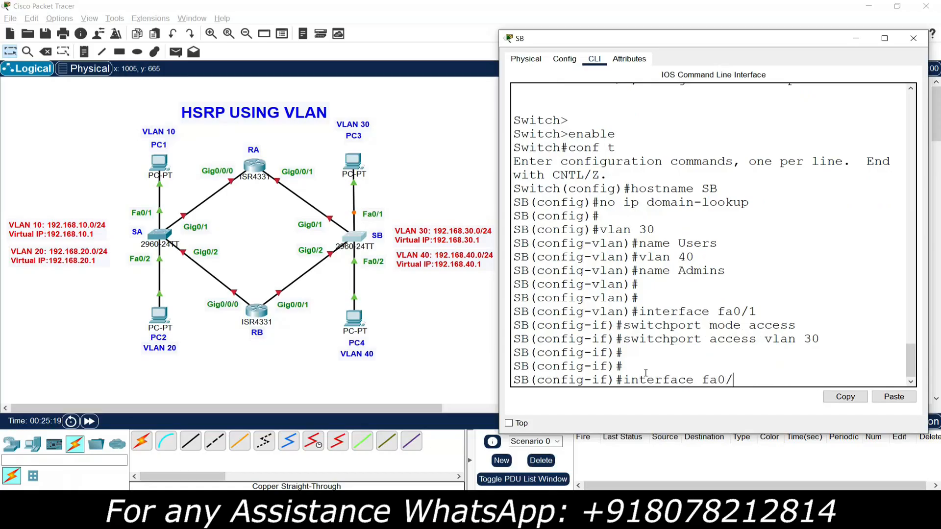
type("2")
key("Return")
type("switchport mode access")
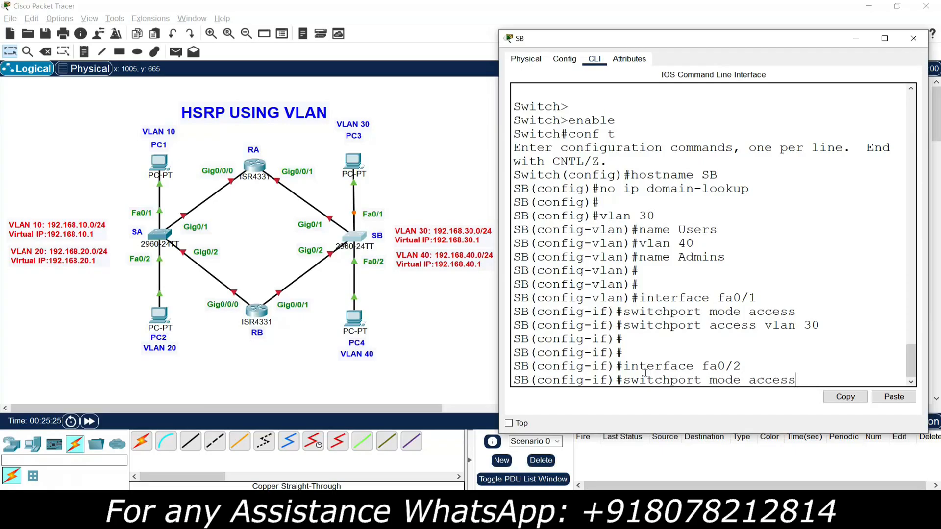
key("Return")
type("switchport")
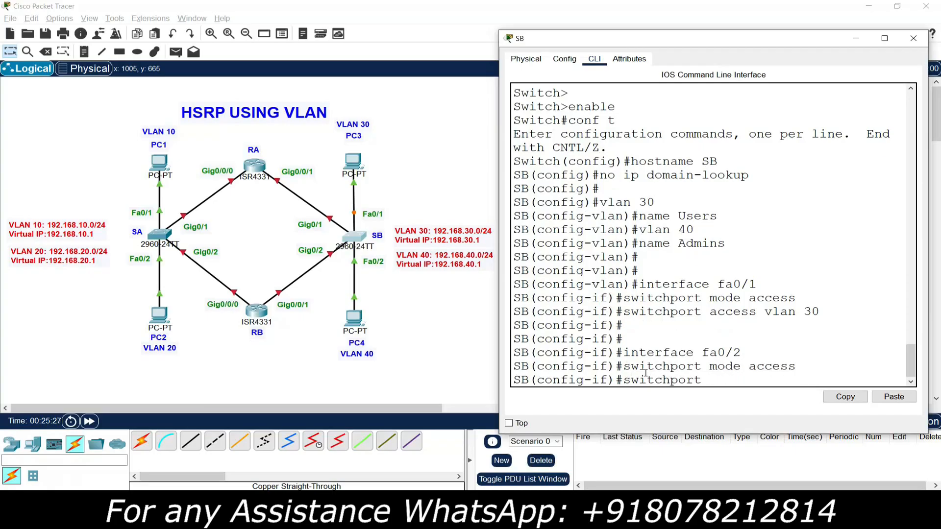
type(" access vl")
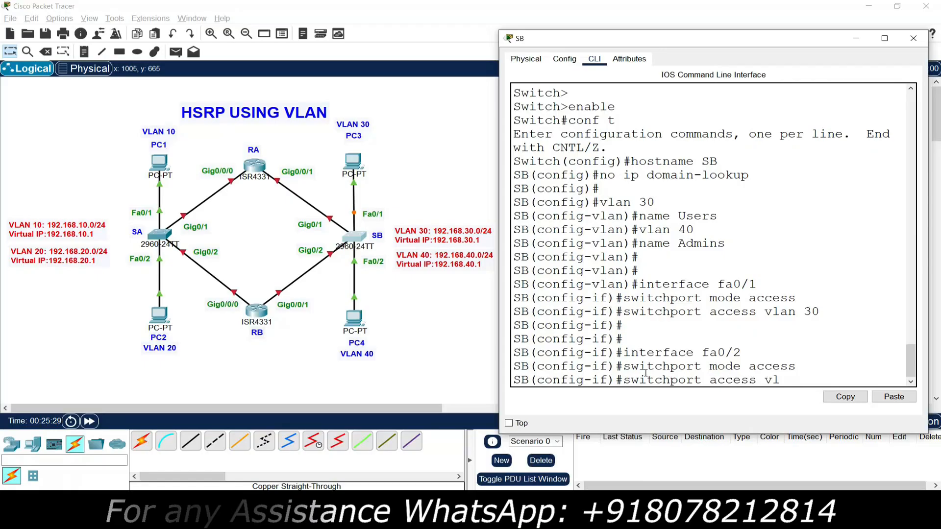
type("an 40")
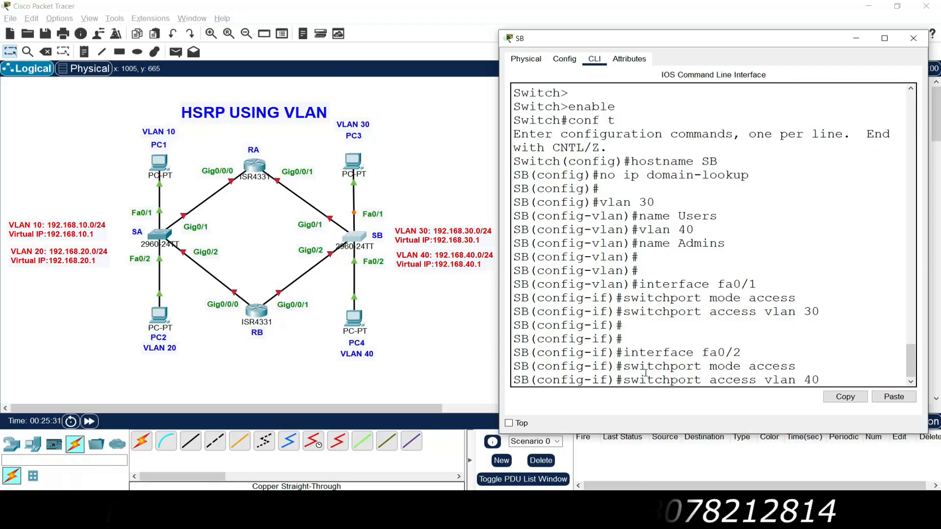
key("Return")
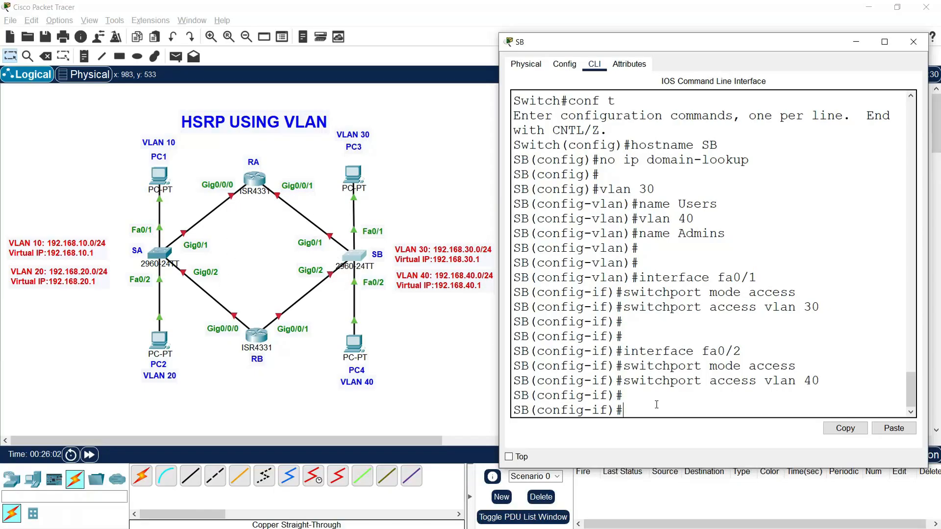
Step: Set SB's interface range g0/1-2 to switchport trunk mode
type("interfae")
type(" range fa")
key("BackSpace")
key("BackSpace")
type("g0/1-2")
key("Return")
type("switchport mode trunk")
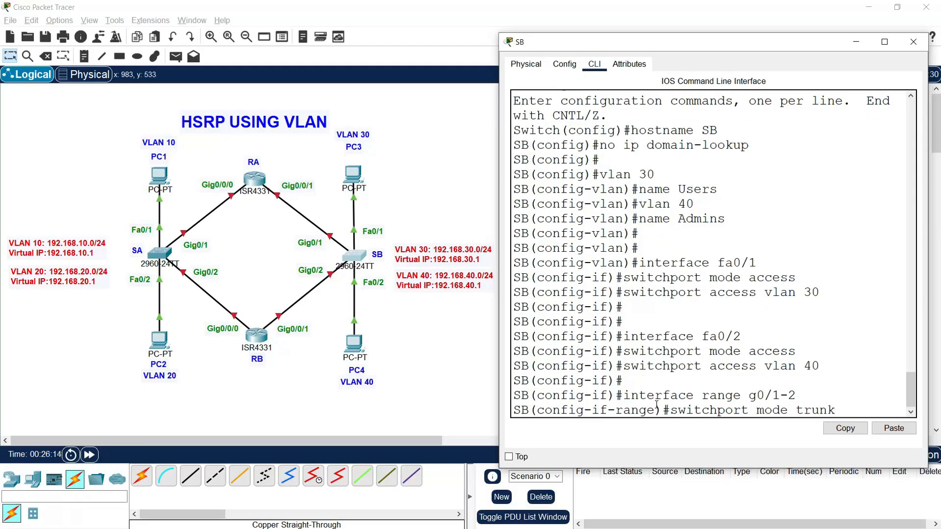
key("Return")
Step: Allow VLANs 30 and 40 on the trunk ports g0/1-2 of switch SB
type("switchport")
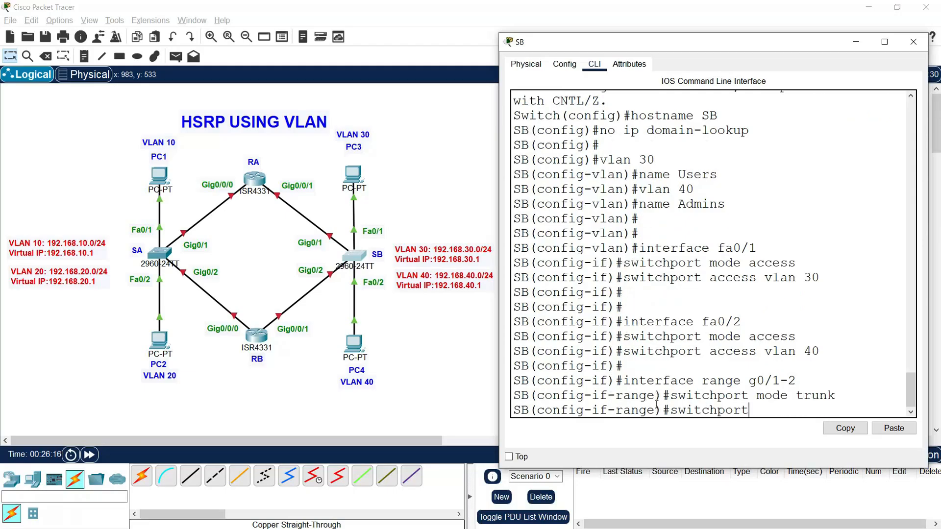
type(" trunk allowed vlan ")
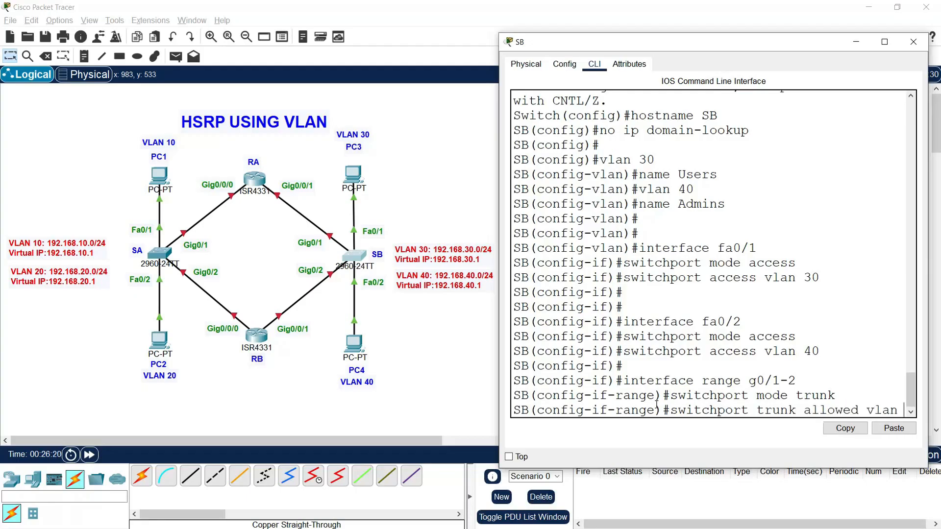
type("30,")
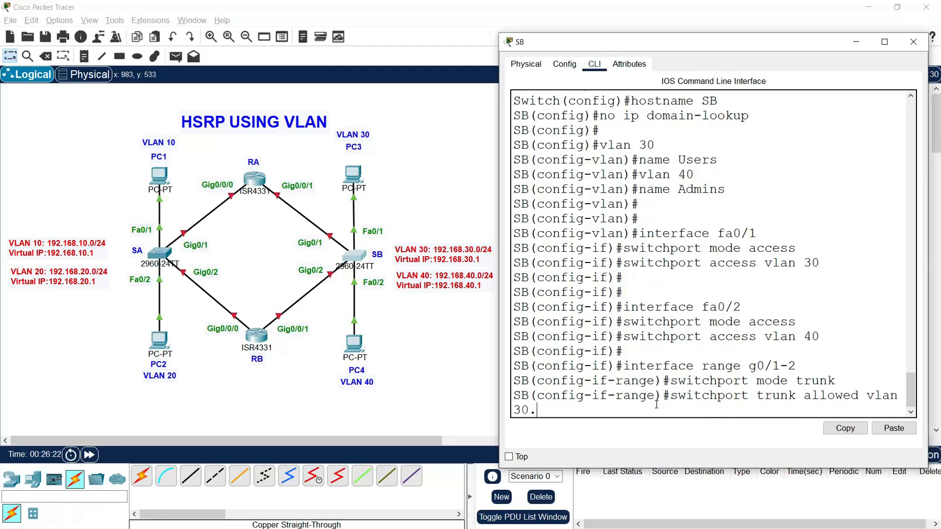
type("40")
key("Return")
key("Return")
key("Return")
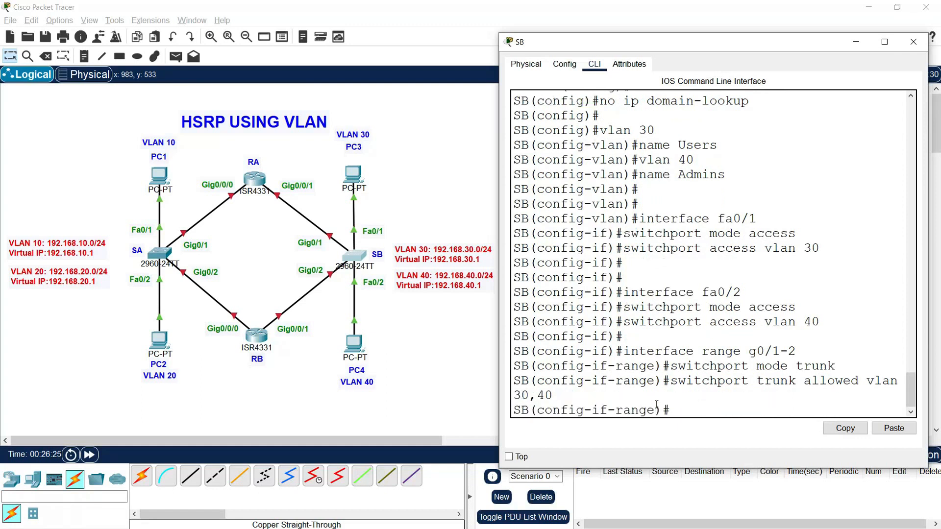
Step: Exit configuration mode to save SB's running configuration to startup-config, and close the switch's window
type("end")
key("Return")
type("copy run start")
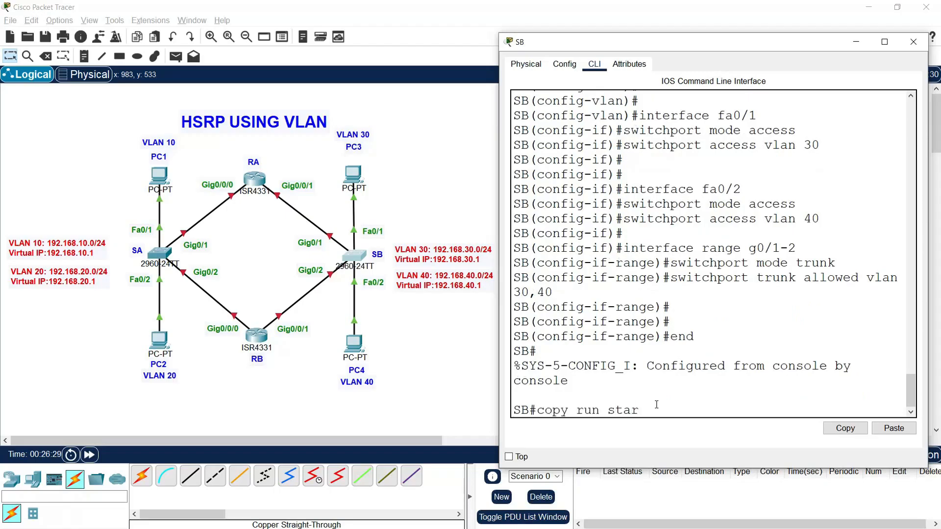
key("Return")
key("Return")
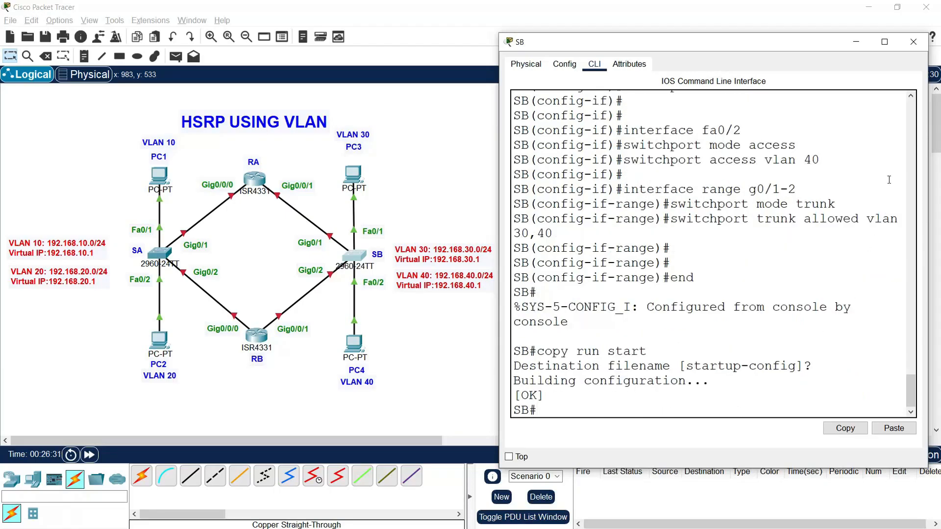
left_click(913, 41)
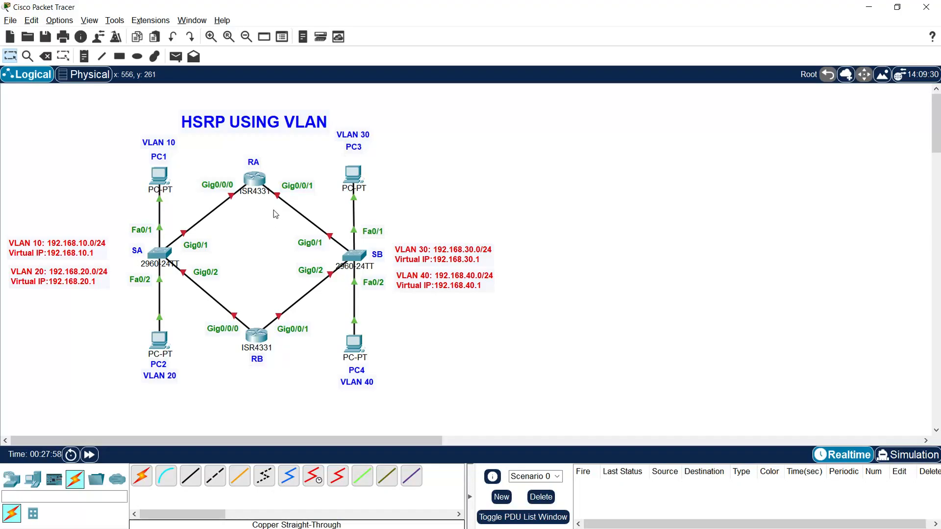
Step: In router RA's command line, decline the initial configuration dialog and enter global configuration mode
left_click(255, 180)
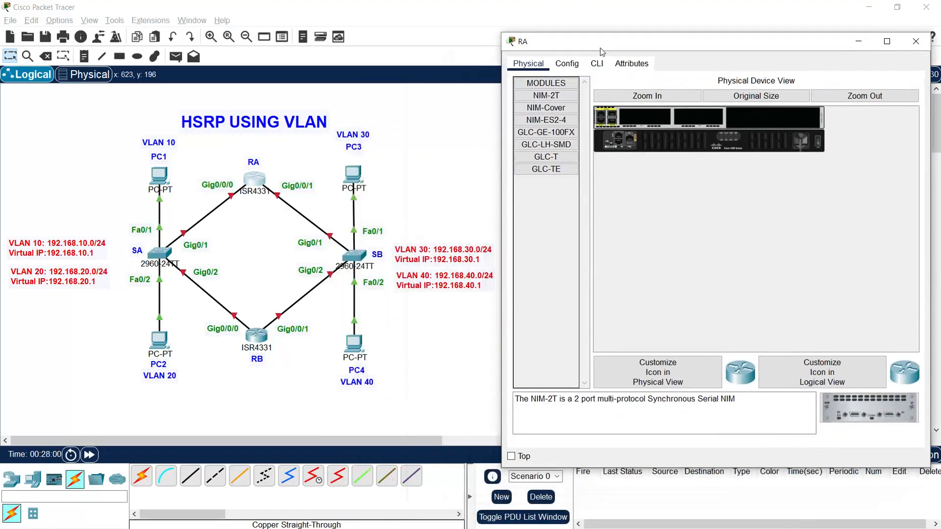
left_click(606, 38)
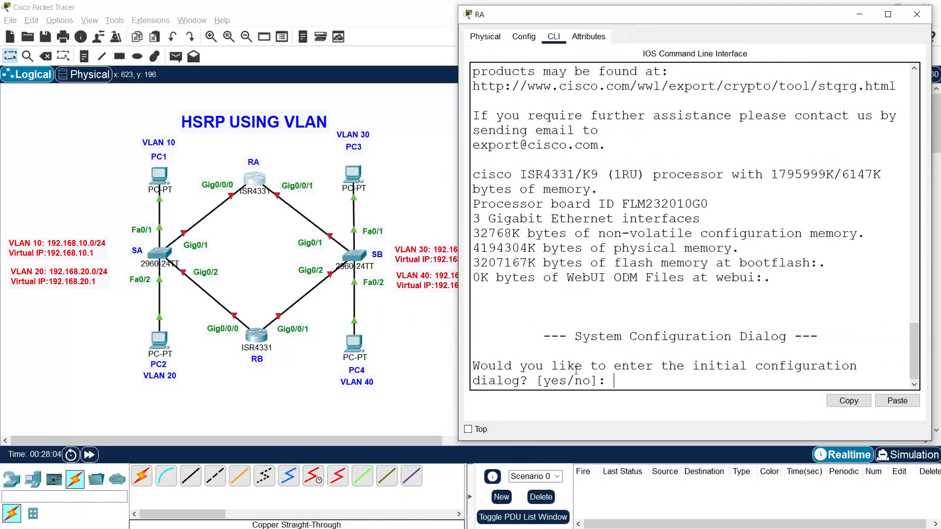
type("no")
key("Return")
key("Return")
type("enable")
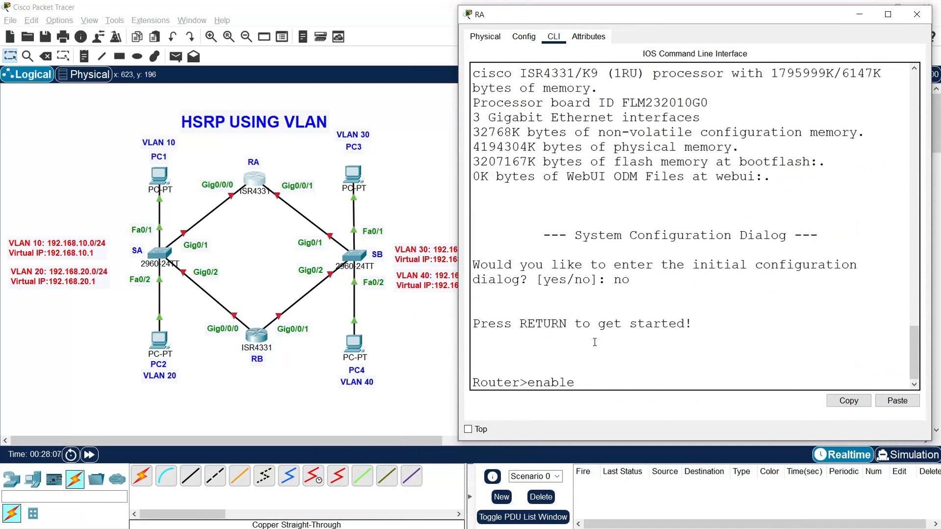
key("Return")
type("conf t")
Step: Set the router's hostname to RA and disable IP domain lookup
key("Return")
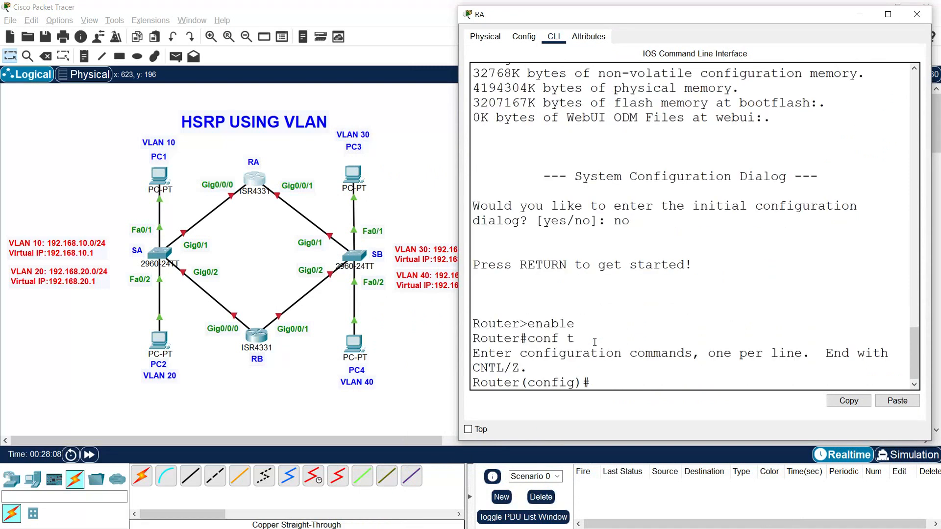
type("hostname RA")
key("Return")
type("no ip domain-lookup")
key("Return")
key("Return")
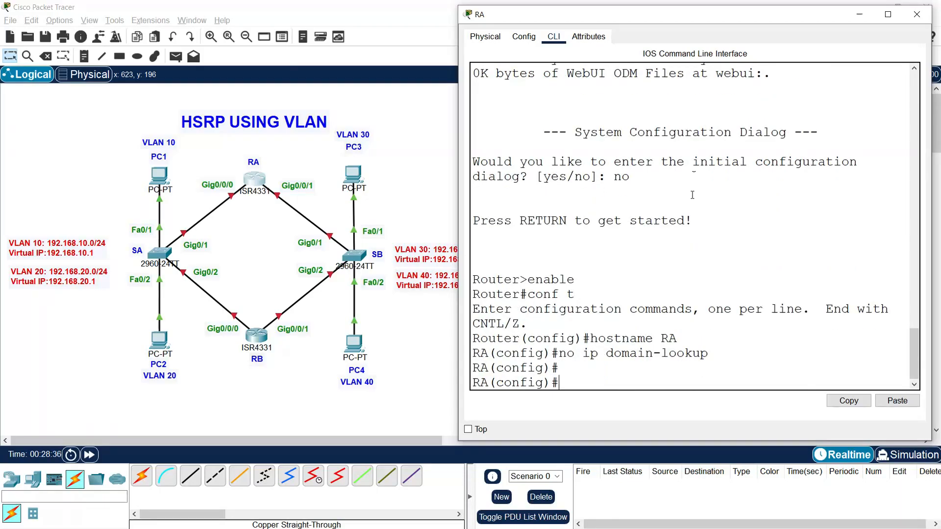
Step: Move router RA's command-line window to the other side of the workspace and widen it
left_click_drag(707, 23, 261, 31)
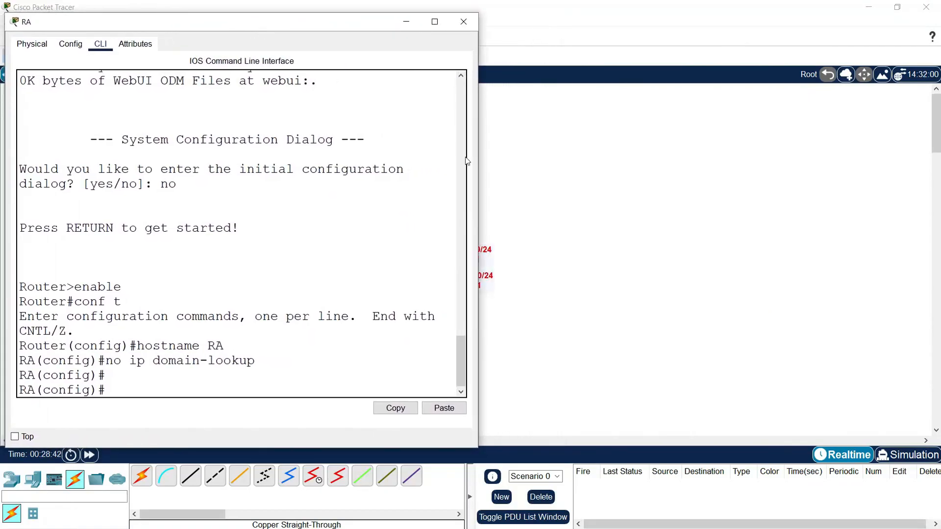
left_click_drag(479, 169, 521, 172)
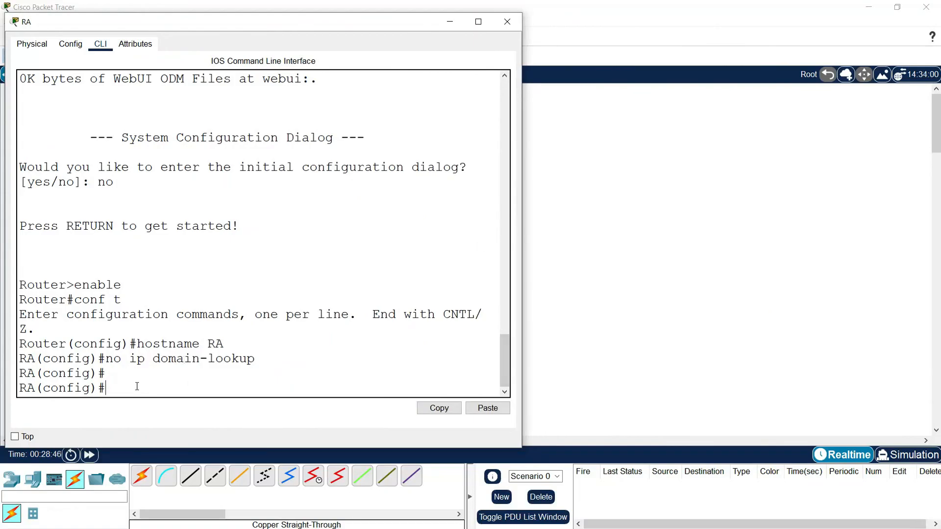
Step: Create subinterface g0/0/0.10 on router RA and set its encapsulation to dot1q for VLAN 10
key("Return")
key("Return")
type("interface g0/0/0.10")
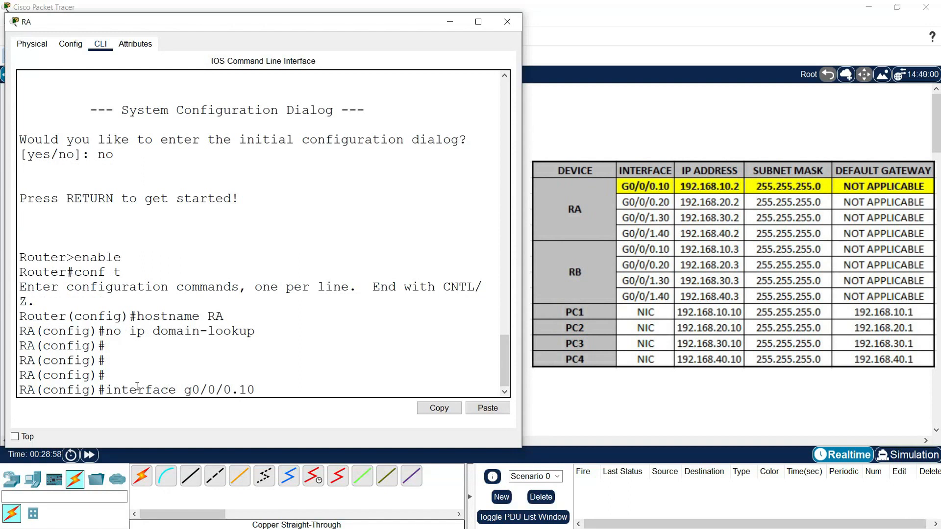
key("Return")
type("encapsul")
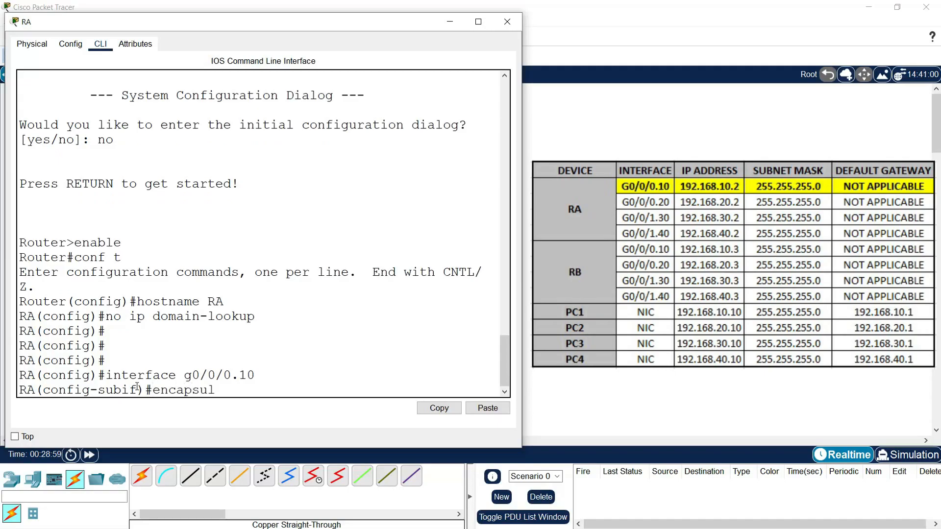
type("ation dot1q")
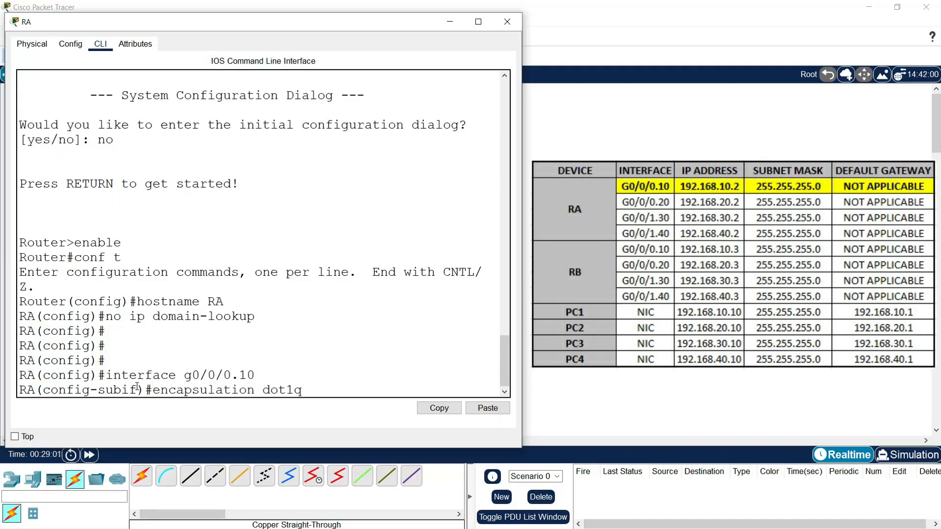
type(" 10")
key("Return")
Step: Assign IP address 192.168.10.2 with subnet mask 255.255.255.0 to subinterface g0/0/0.10
type("i")
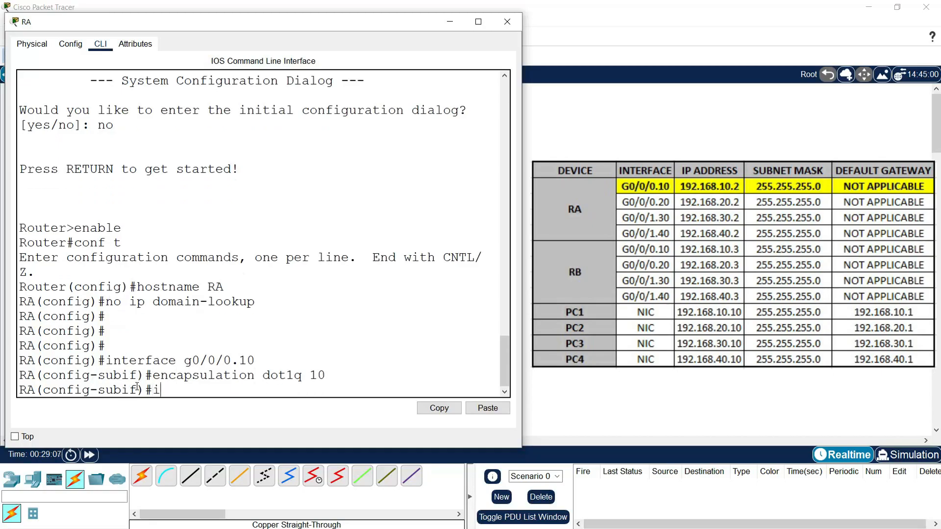
type("p address 192.16")
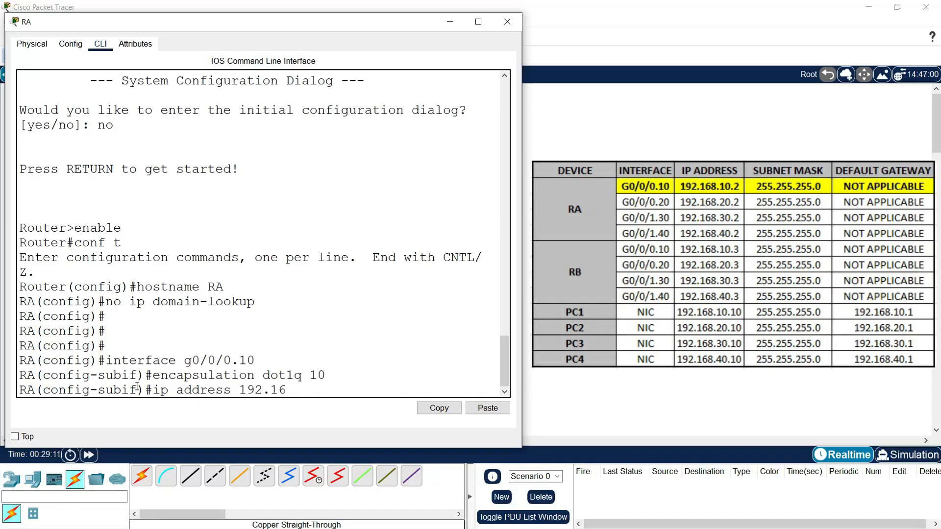
type("8.10.2 255.255.255.")
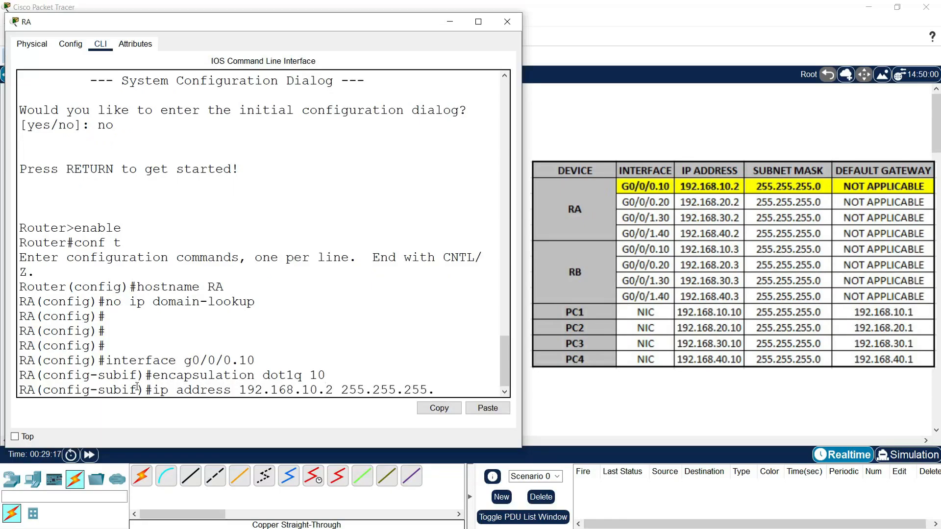
key("Return")
key("Return")
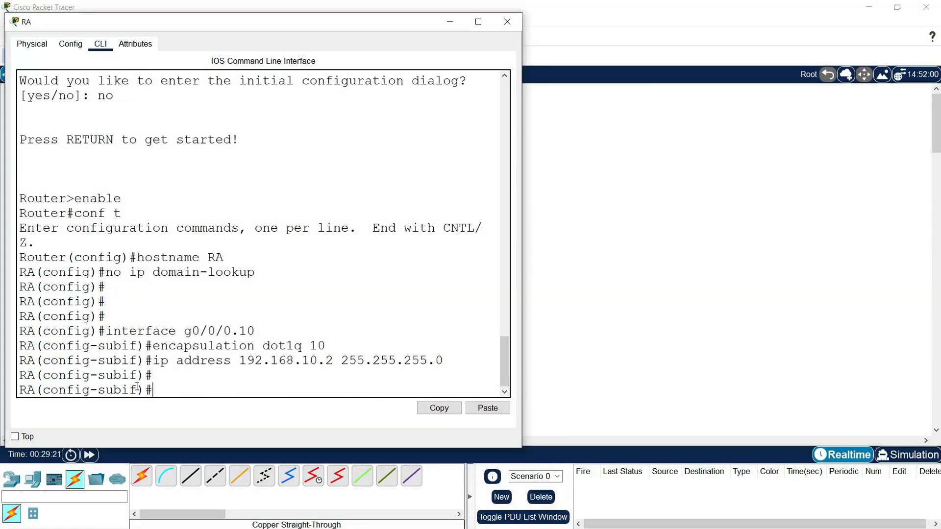
Step: Create subinterface g0/0/0.20 on router RA and set its encapsulation to dot1 20
type("inte")
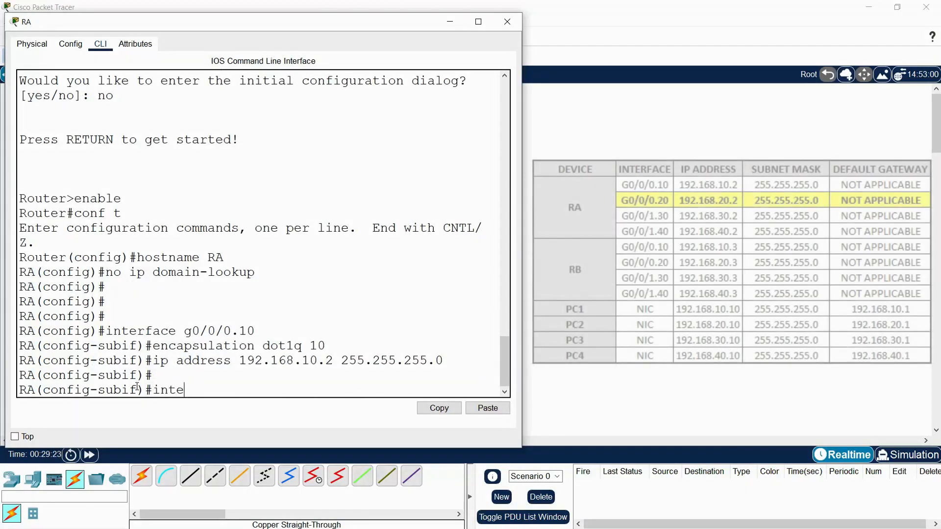
type("rface g0/0/")
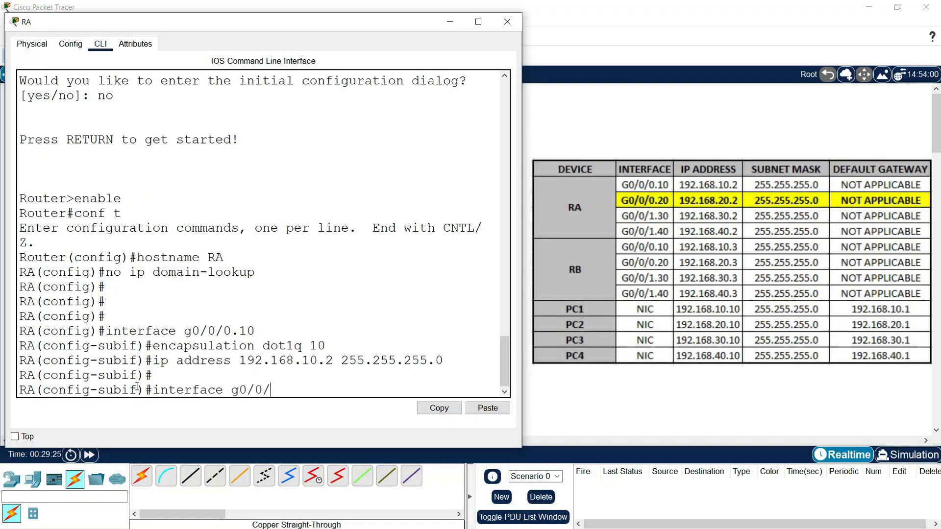
type("0.20")
key("Return")
type("encapsulation dot1")
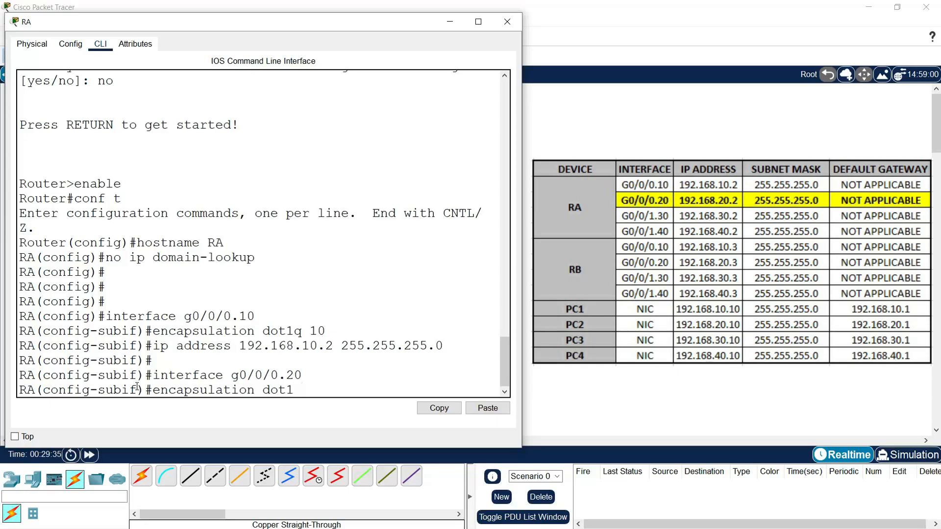
type(" 20")
key("Return")
Step: Assign IP address 192.168.20.2 with subnet mask 255.255.255.0 to subinterface g0/0/0.20
type("ip address 192.168.20.2 255.255.2")
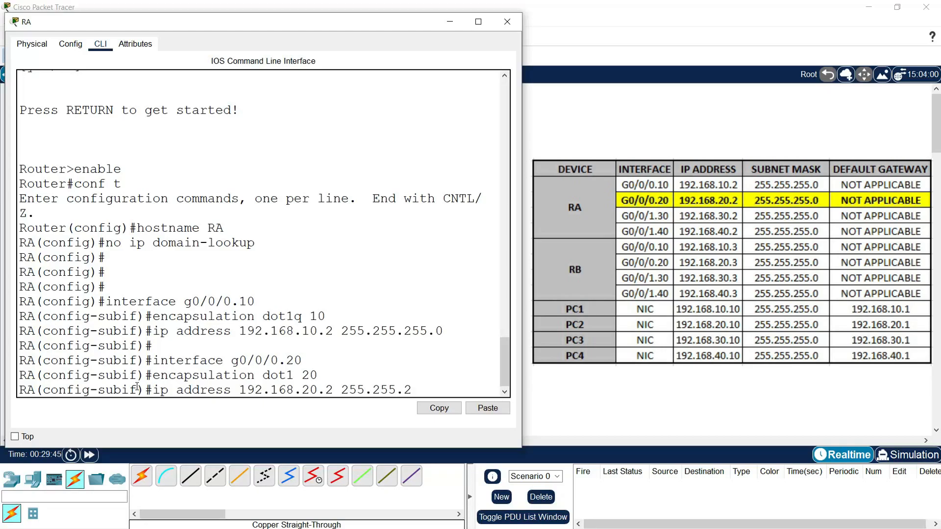
type("55.0")
key("Return")
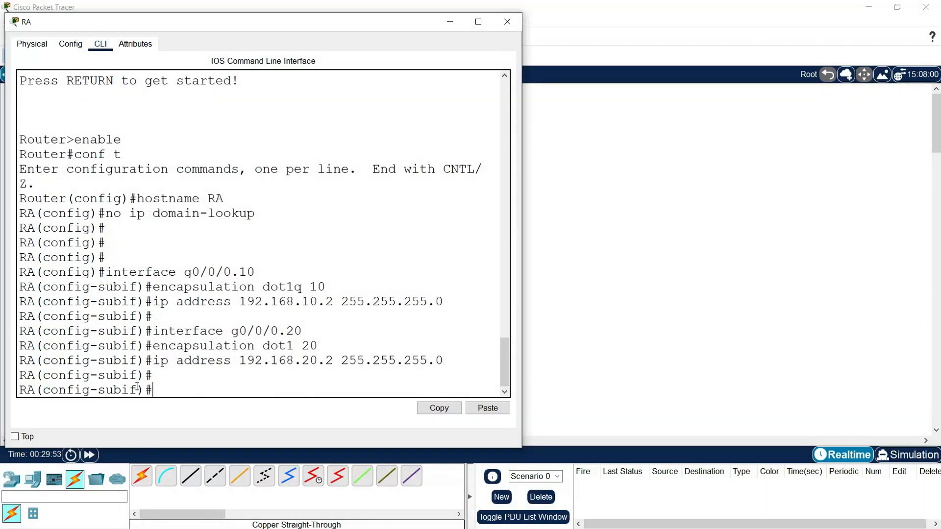
Step: Enable router RA's physical interface g0/0/0 with no shutdown, and check the status messages for its subinterfaces
type("nterface g0/0/0")
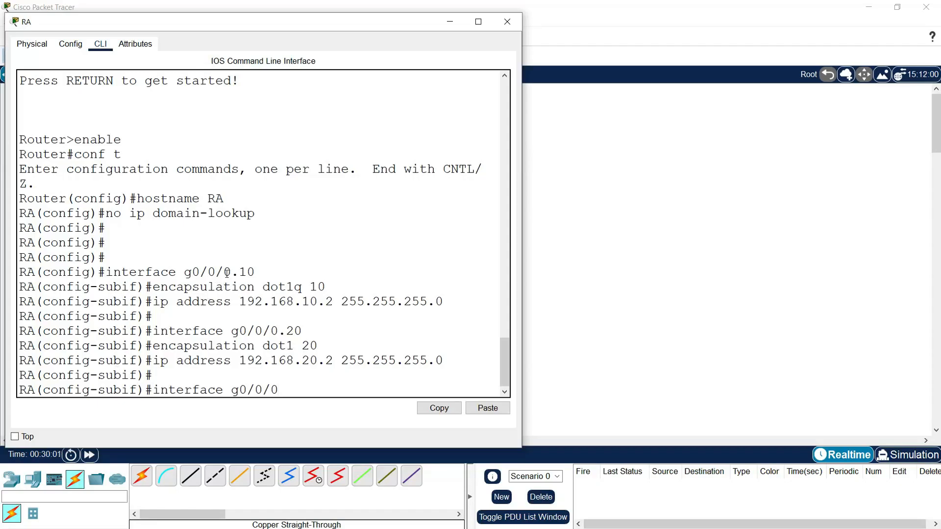
left_click_drag(223, 274, 256, 275)
left_click_drag(271, 332, 309, 335)
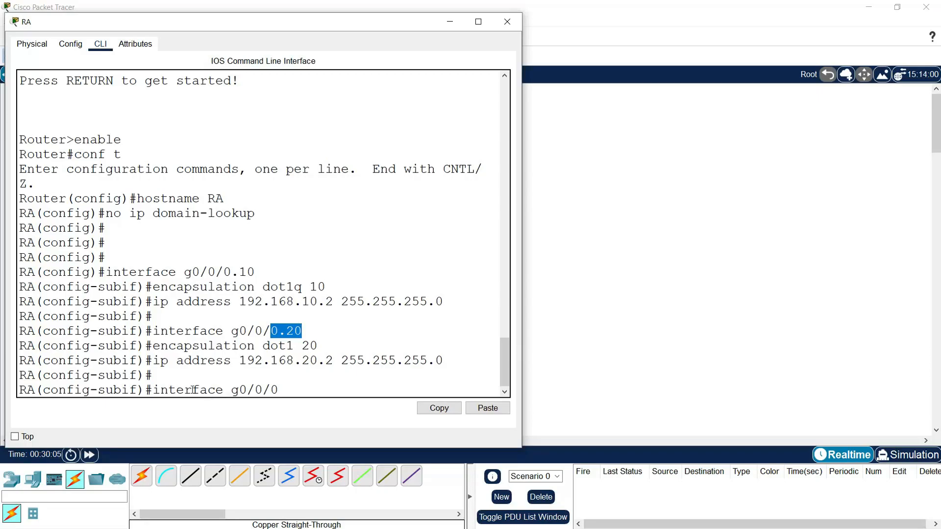
left_click(324, 390)
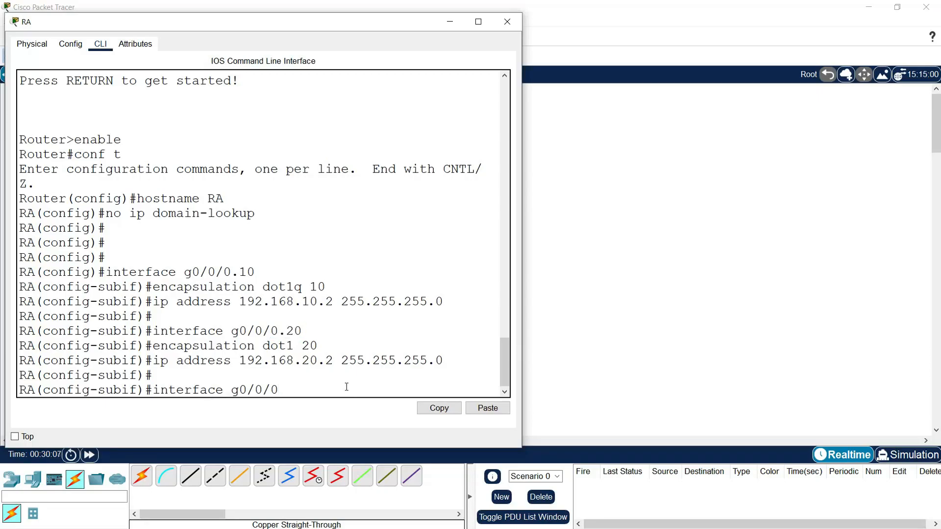
key("Return")
type("no shutdown")
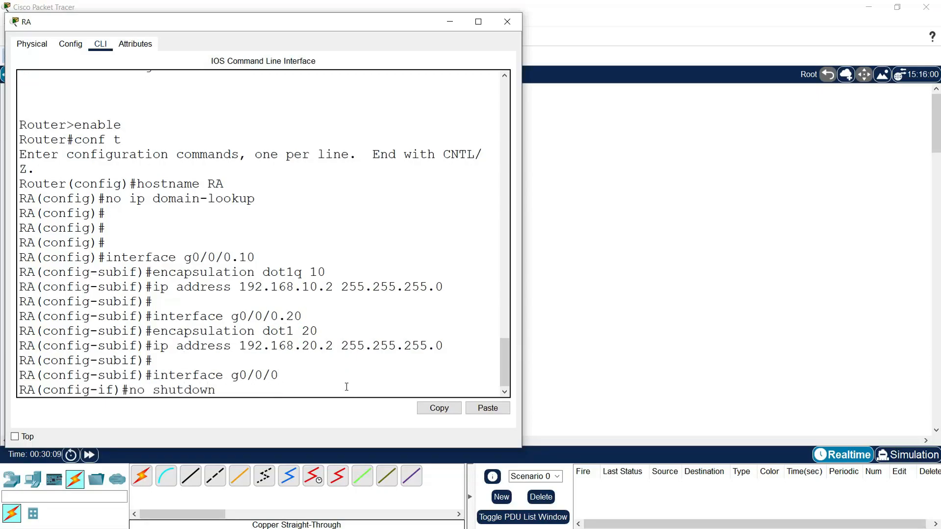
key("Return")
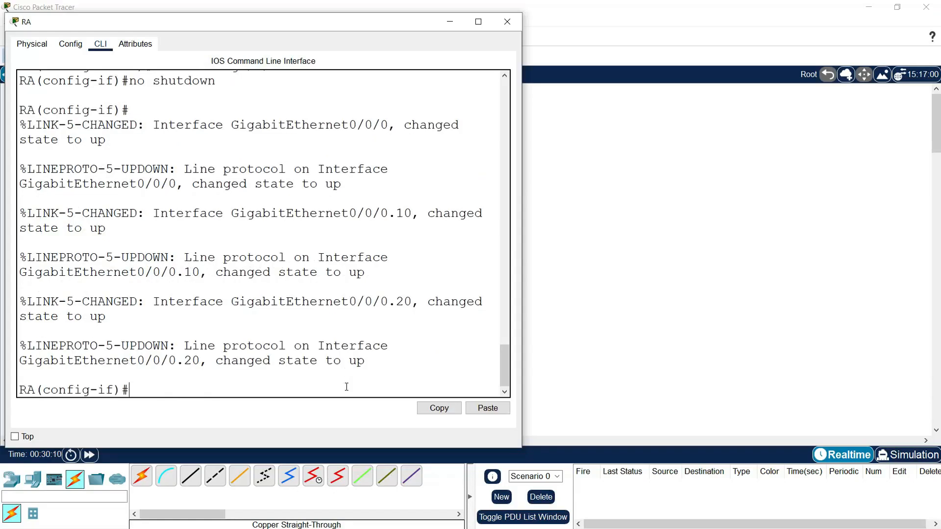
left_click_drag(232, 214, 404, 214)
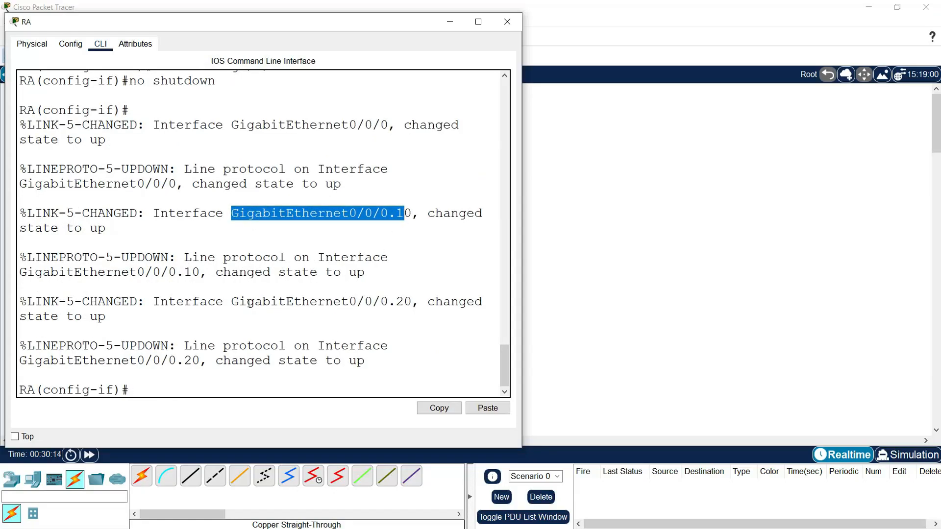
left_click_drag(239, 302, 398, 301)
left_click(293, 346)
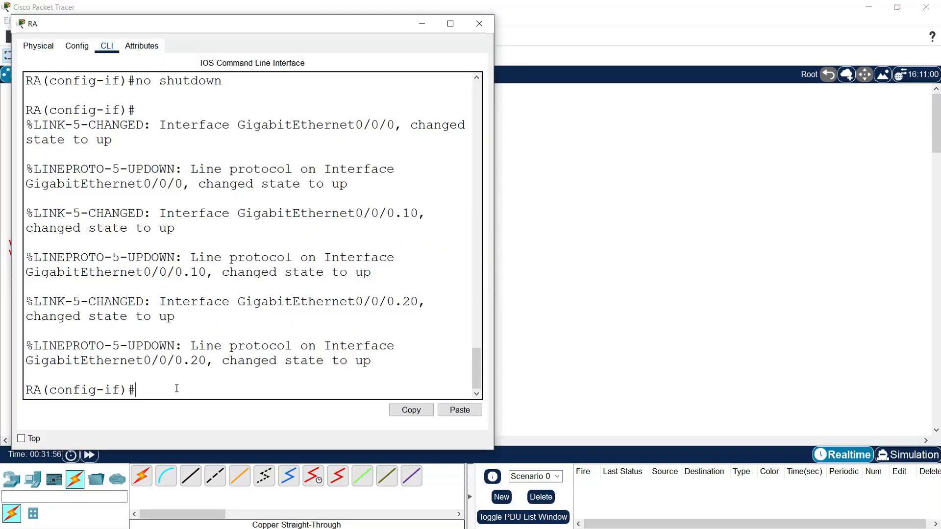
Step: Create subinterface g0/0/1.30 on router RA and set its encapsulation to dot1q for VLAN 30
key("Return")
key("Return")
type("interfacec")
key("BackSpace")
type("g0/0/1")
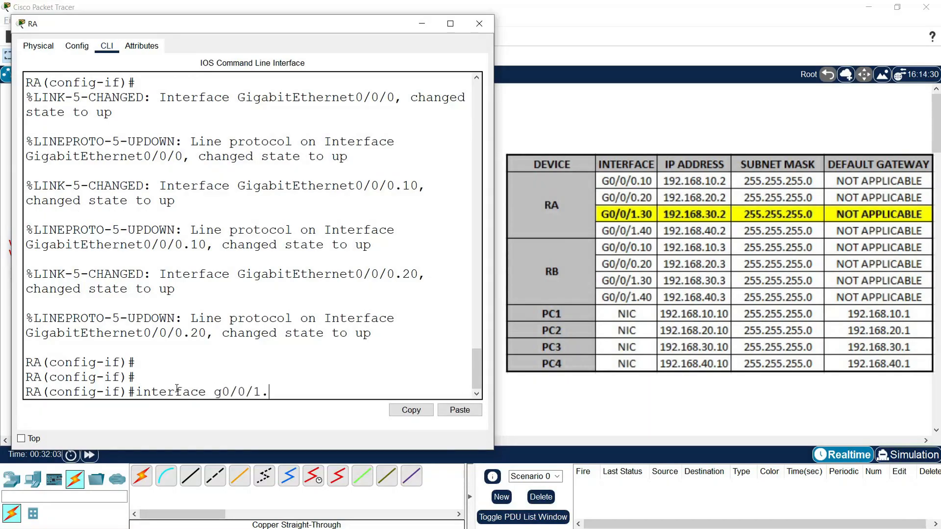
type(".30")
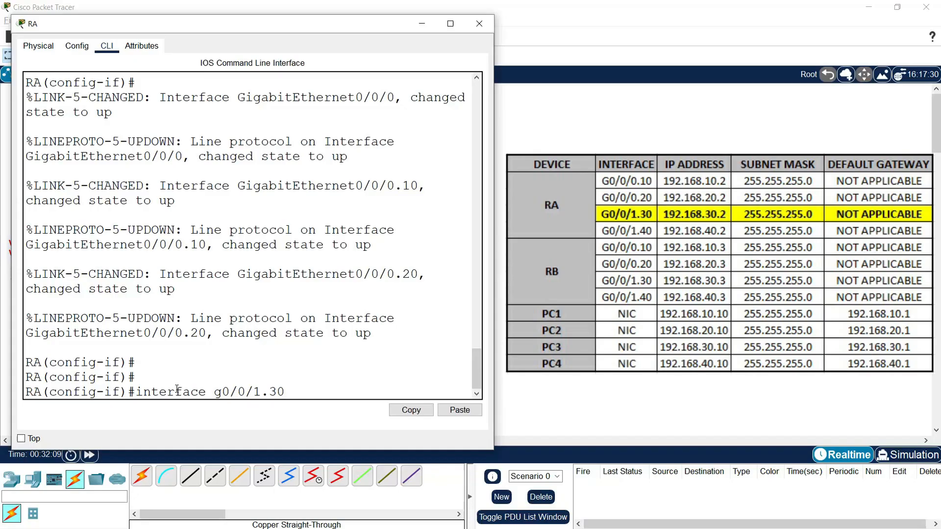
key("Return")
type("enca")
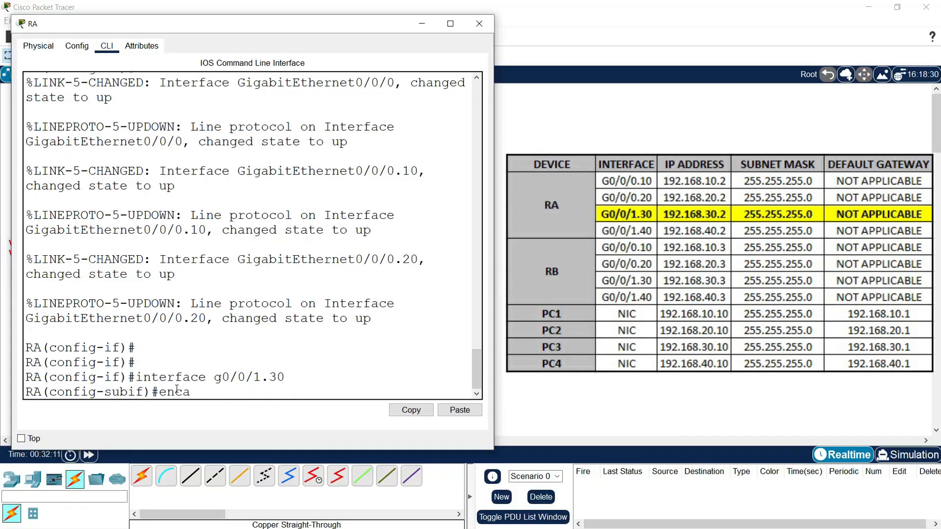
type("psulation dot")
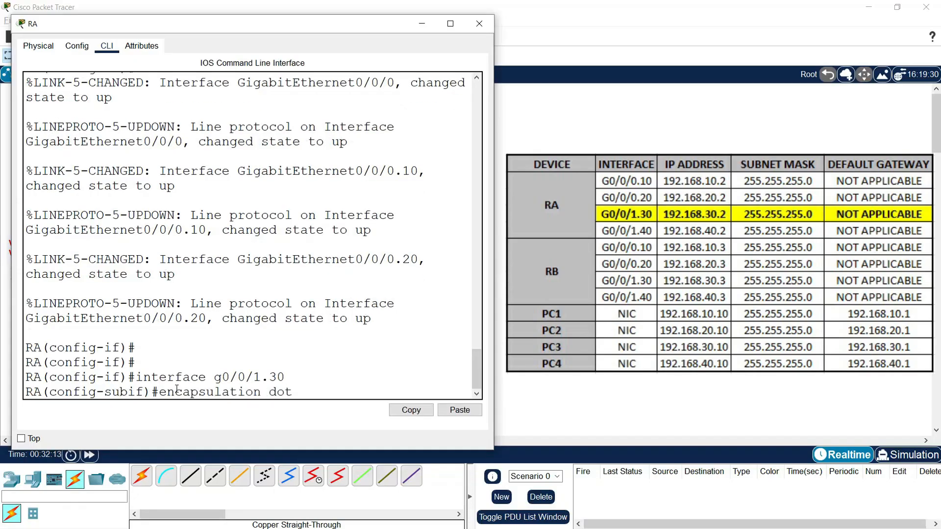
type("1q 30")
key("Return")
Step: Assign IP address 192.168.30.2 with subnet mask 255.255.255.0 to subinterface g0/0/1.30
type("ip address ")
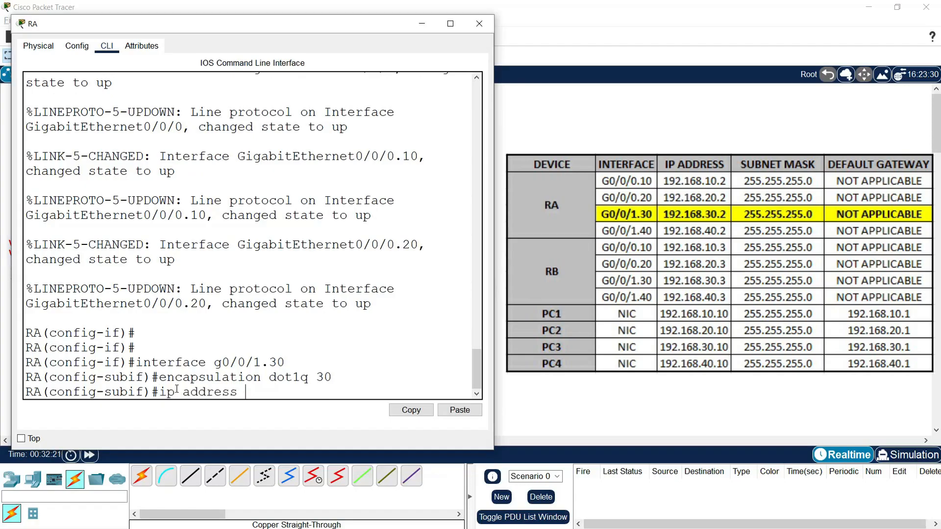
type("192.168.30.2 255.255.255.0")
key("Return")
key("Return")
Step: Create subinterface g0/0/1.40 on router RA and set its encapsulation to dot1q for VLAN 40
type("interface g0/0/1.40")
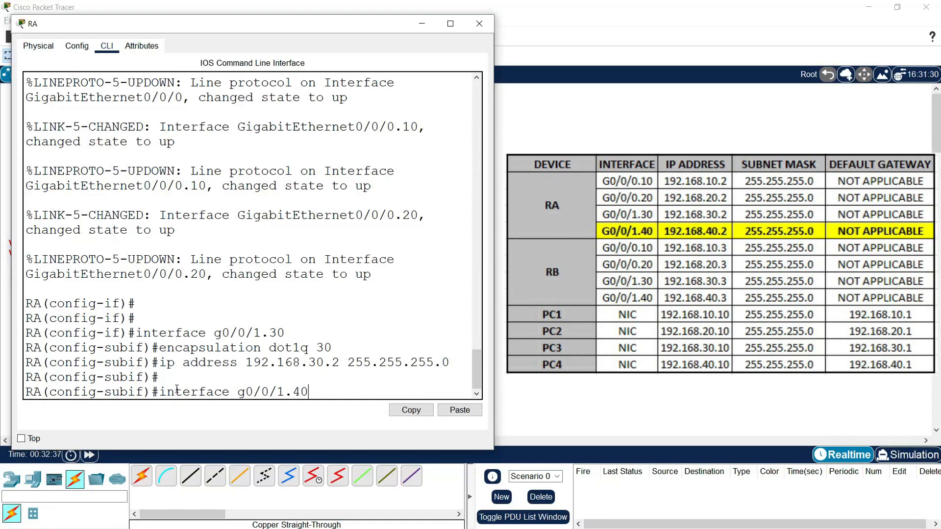
key("Return")
type("encapsulation dot1q vl")
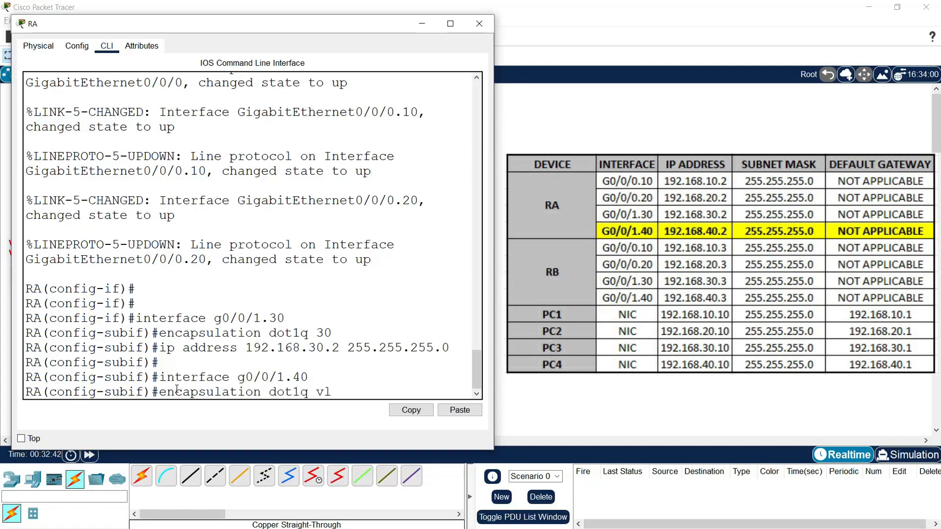
key("BackSpace")
key("BackSpace")
type("40")
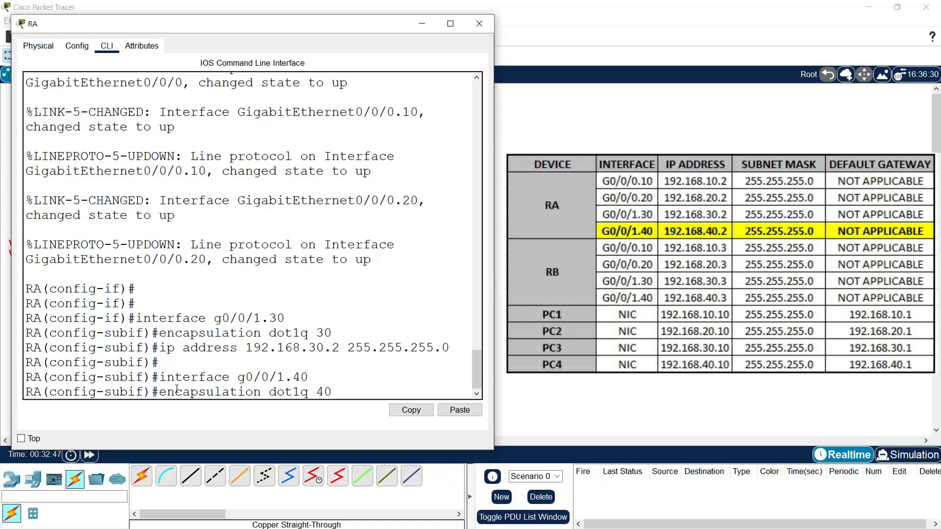
key("Return")
Step: Assign IP address 192.168.40.2 with subnet mask 255.255.255.0 to subinterface g0/0/1.40
type("ip address 192.1")
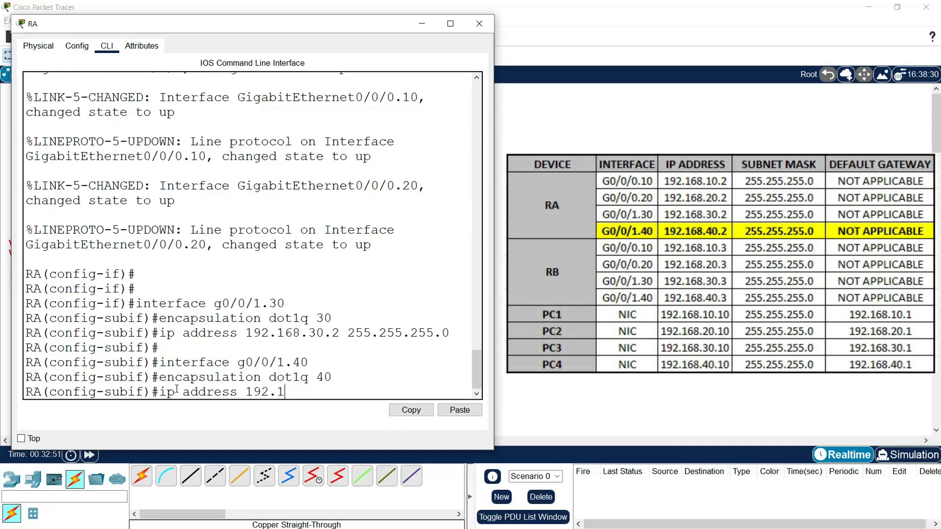
type("68.40.2 255.255.255.0")
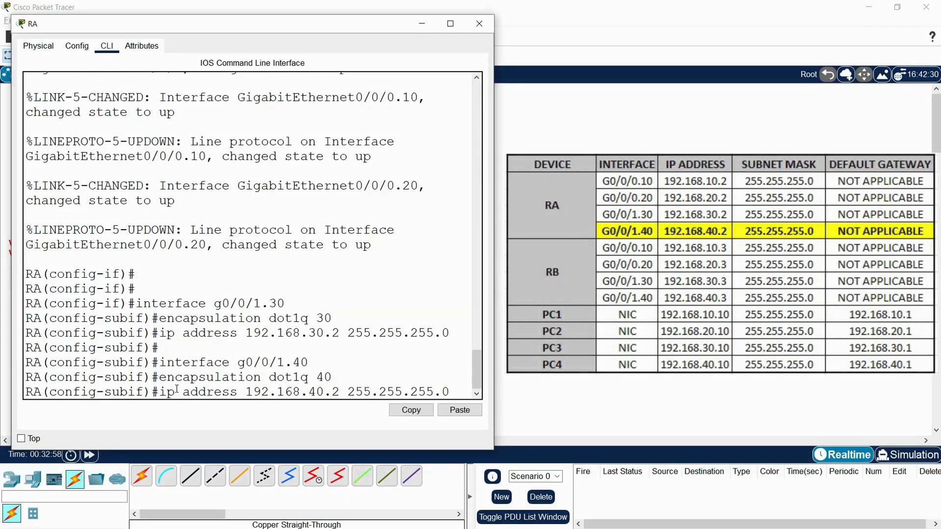
key("Return")
key("Return")
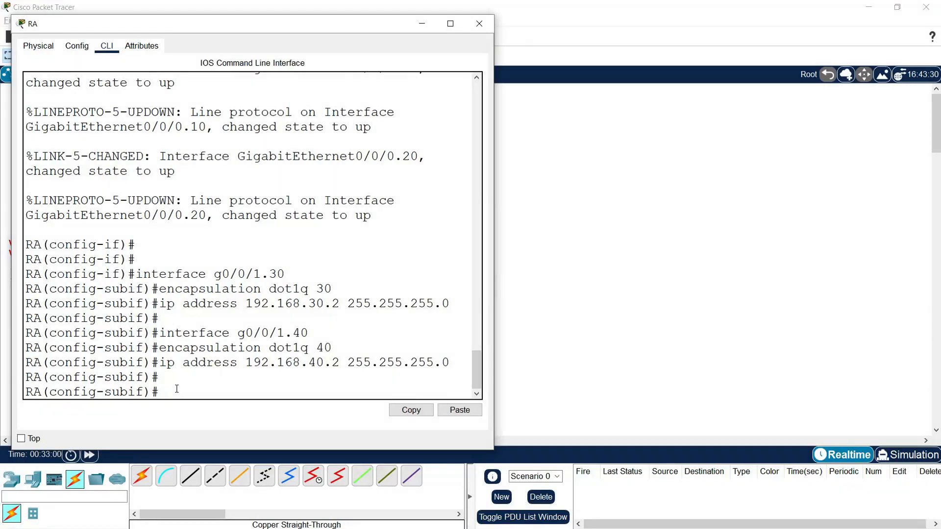
Step: Enable router RA's physical interface g0/0/1 with no shutdown
type("interface g0/0/1")
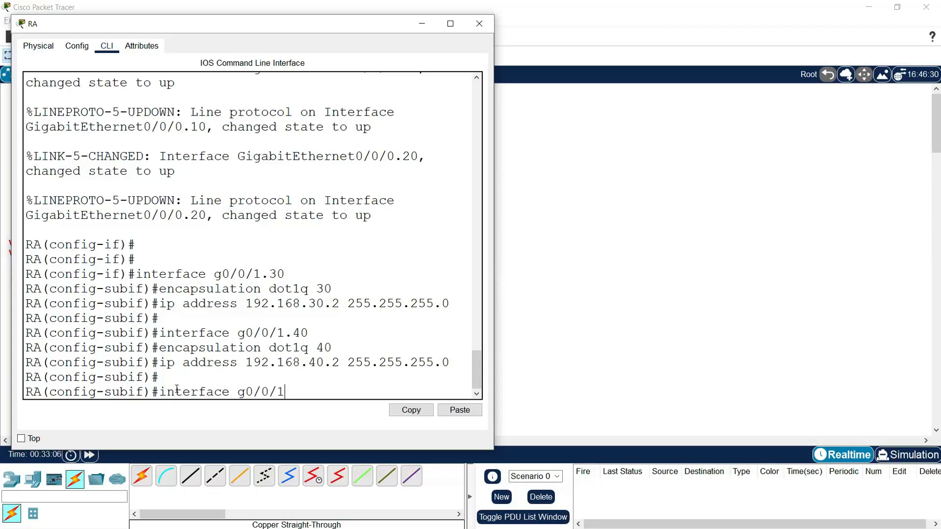
key("Return")
type("no shutdown")
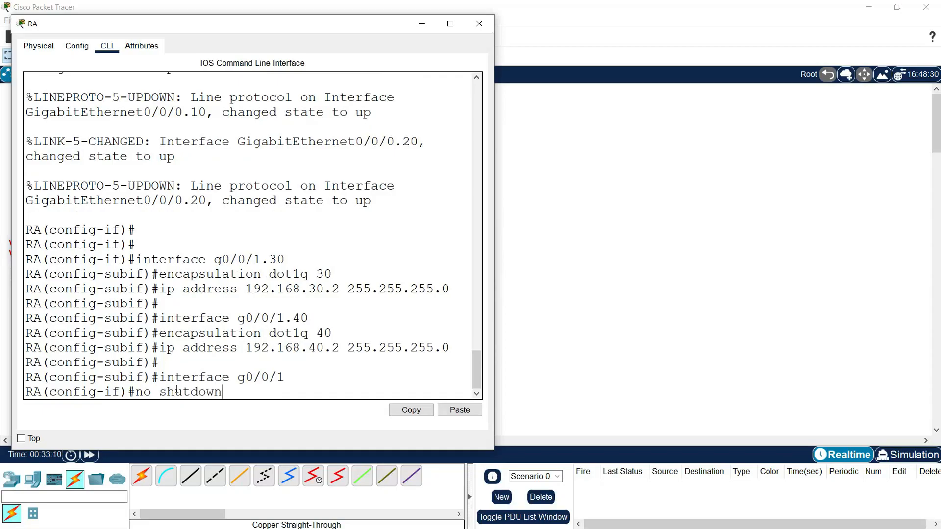
key("Return")
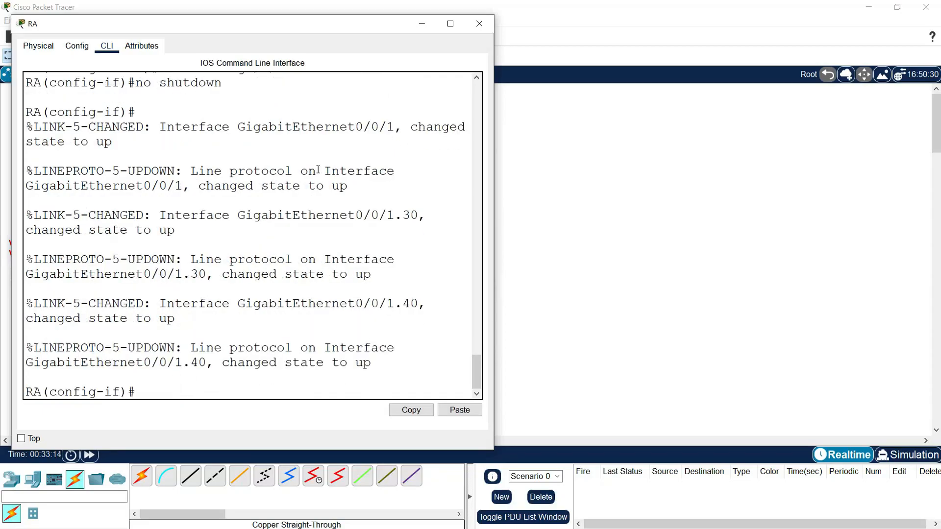
Step: Close router RA's window and open the device window of router RB
left_click(479, 23)
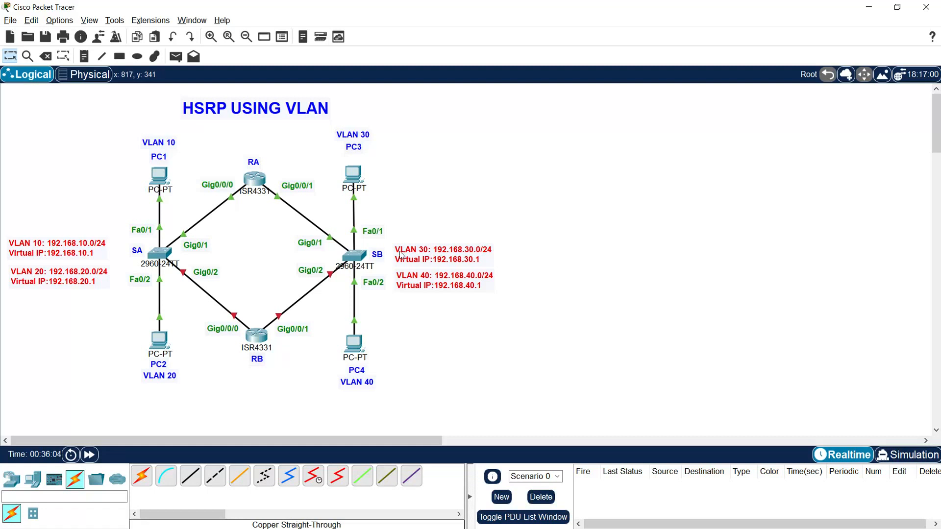
left_click(255, 335)
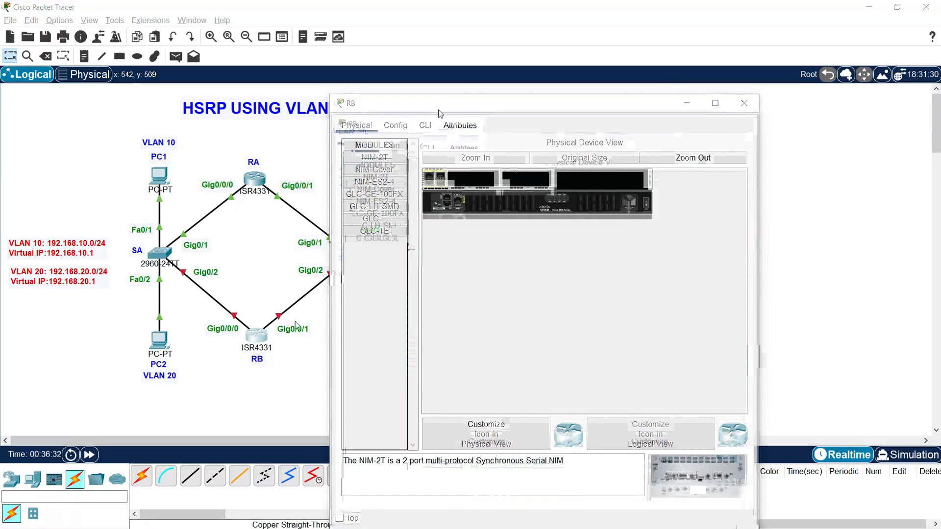
Step: Open router RB's command line and decline the initial configuration dialog
left_click_drag(443, 107, 118, 37)
left_click_drag(439, 185, 489, 198)
left_click(104, 51)
type("no")
key("Return")
key("Return")
Step: Enter global configuration mode and set the router's hostname to RB
type("enable")
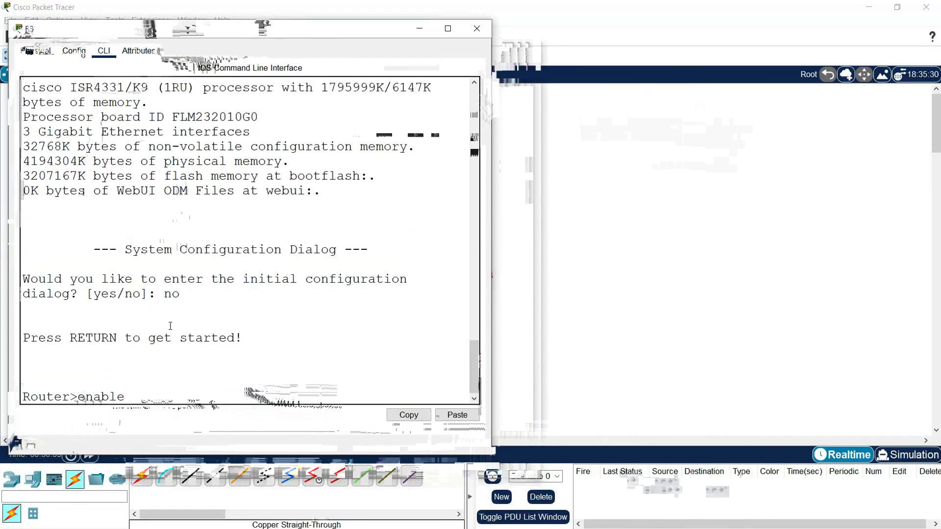
key("Return")
type("conf t")
key("Return")
type("hostn")
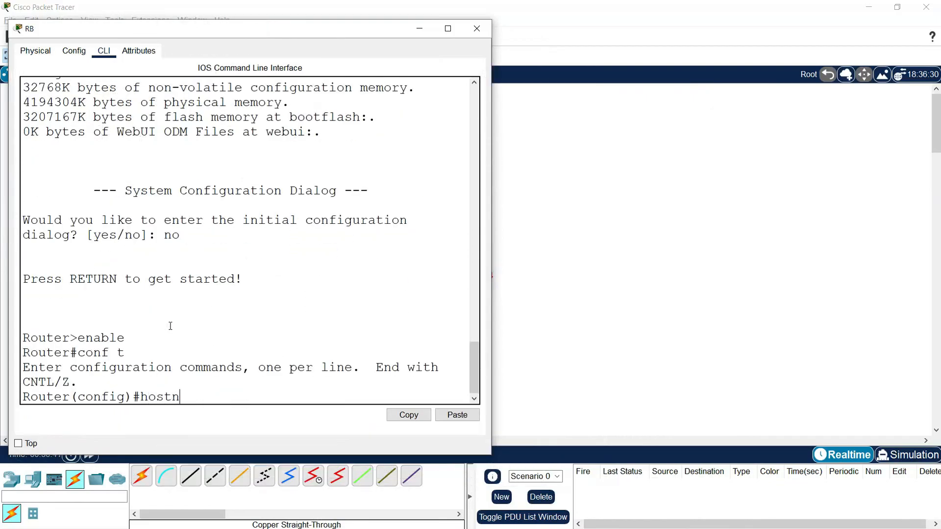
type("ame RB")
key("Return")
Step: Disable DNS lookup on router RB with no ip domain-lookup
type("no ip domain")
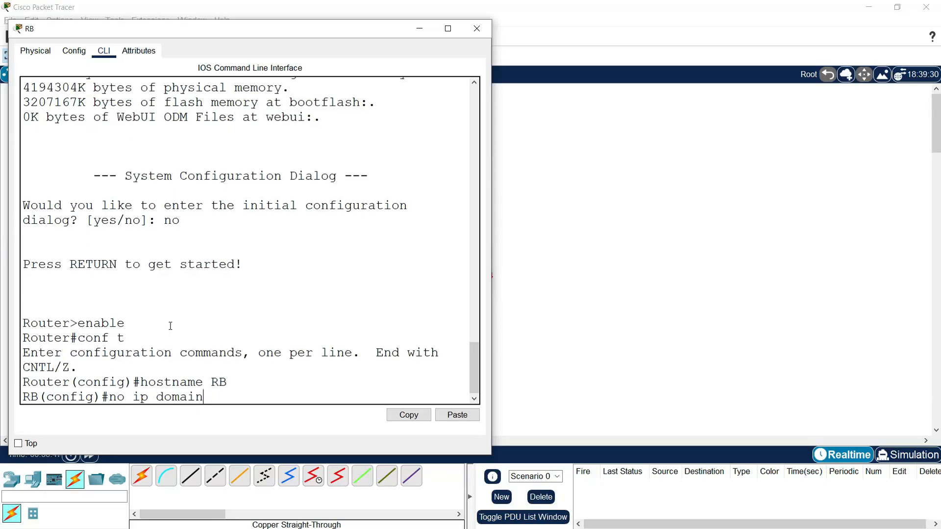
type("-lookup")
key("Return")
key("Return")
Step: Create subinterface g0/0/0.10 on router RB and set its encapsulation to dot1q for VLAN 10
type("int")
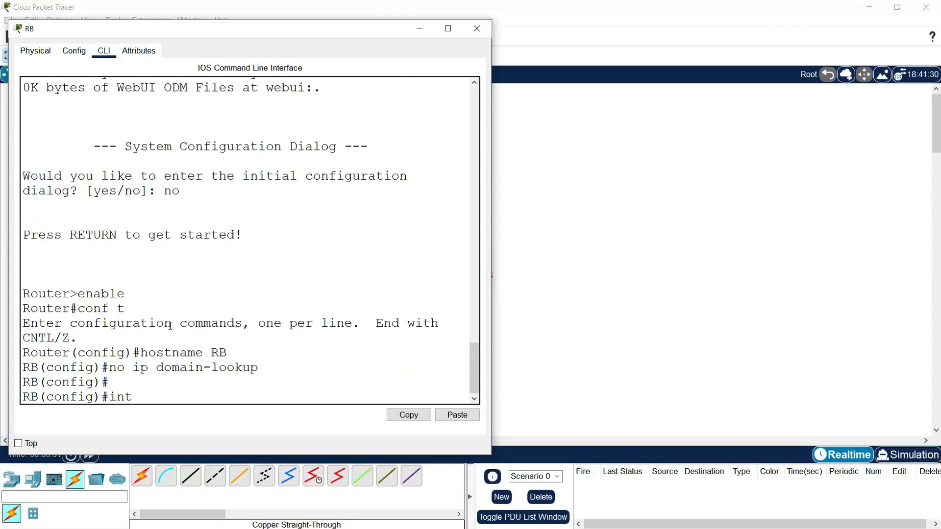
type("erface g0/0/0")
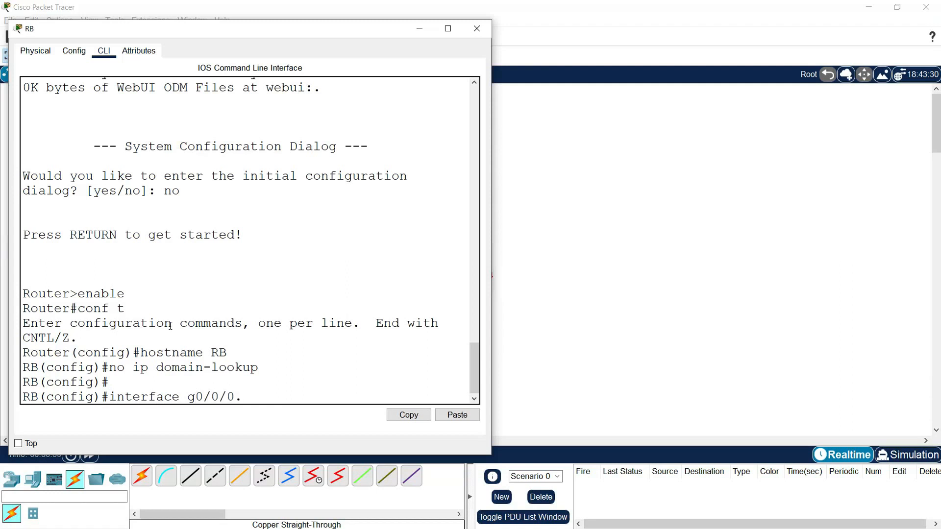
type(".10")
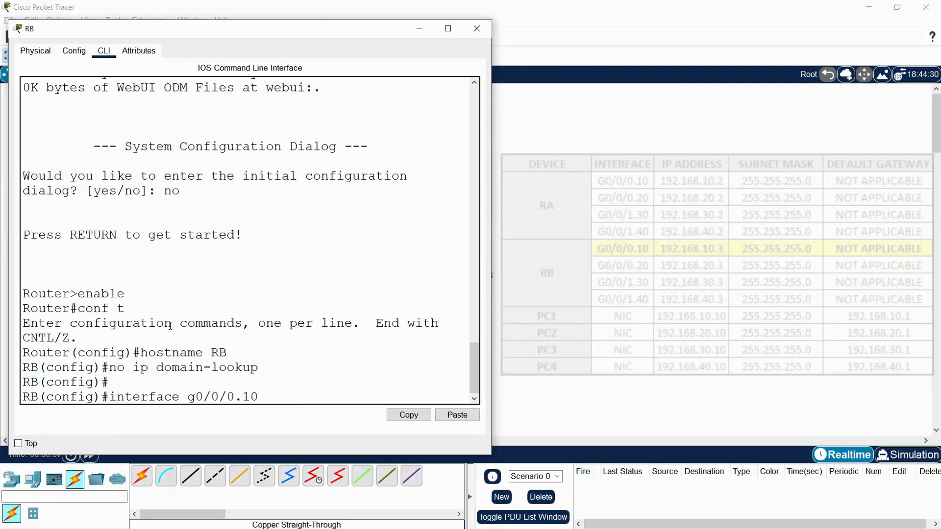
key("Return")
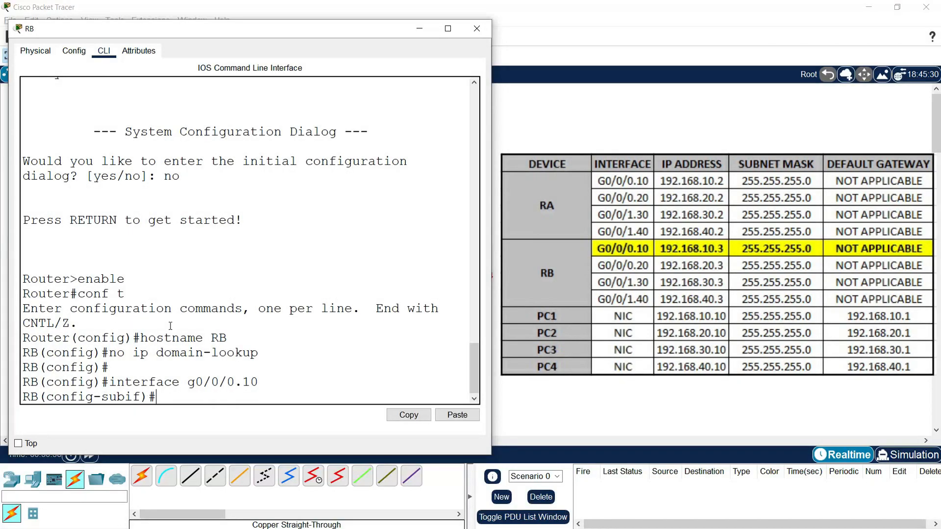
type("encapsulation dot")
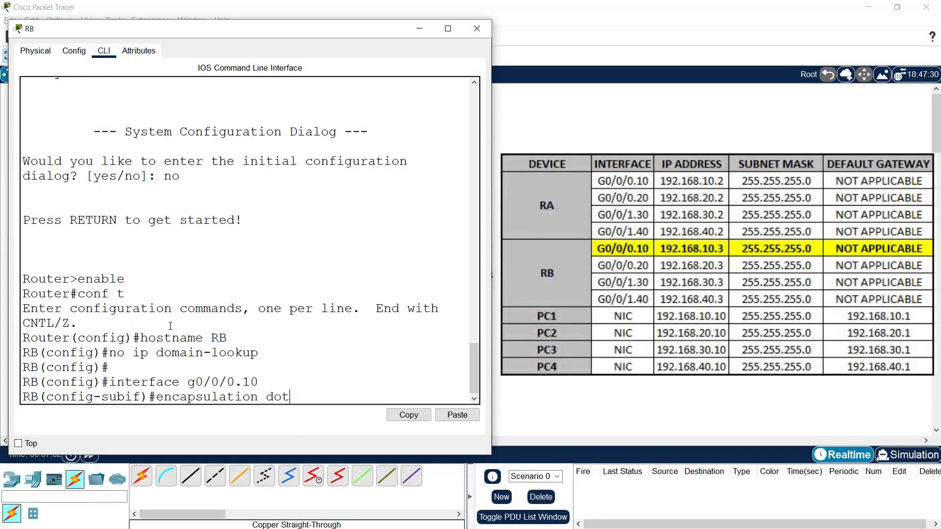
type("1q 1")
type("0")
key("Return")
Step: Assign IP address 192.168.10.3 with subnet mask 255.255.255.0 to subinterface g0/0/0.10
type("i")
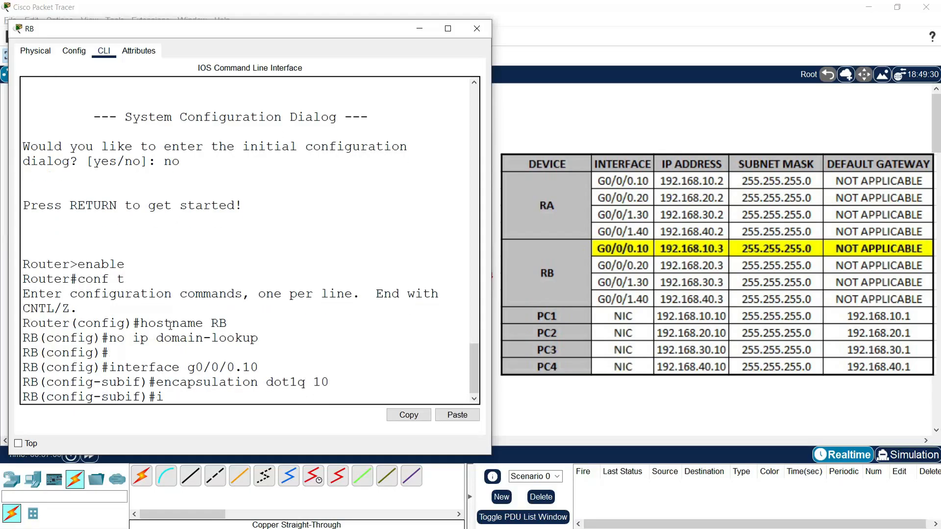
type("p address 192.168.10.3 255.255.255.0")
key("Return")
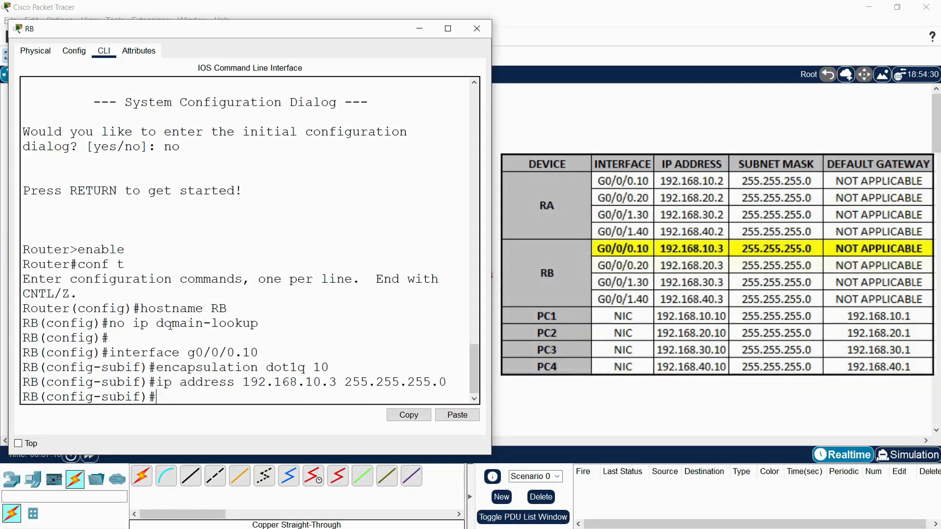
Step: Create subinterface g0/0/0.20 on router RB and set its encapsulation to dot1q for VLAN 20
type("interface ")
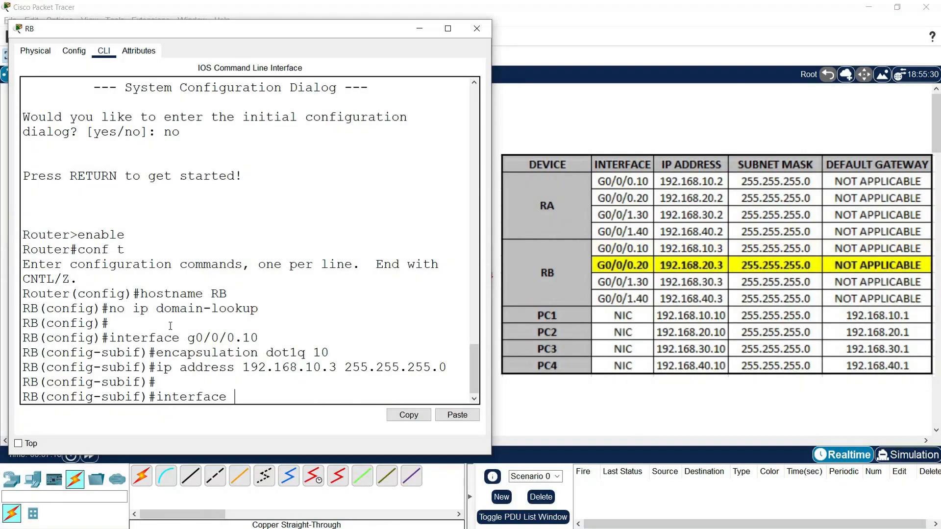
type("g0/0/0.20")
key("Return")
type("encapsulation dot1q 20")
key("Return")
Step: Assign IP address 192.168.20.3 with subnet mask 255.255.255.0 to subinterface g0/0/0.20
type("ip addr")
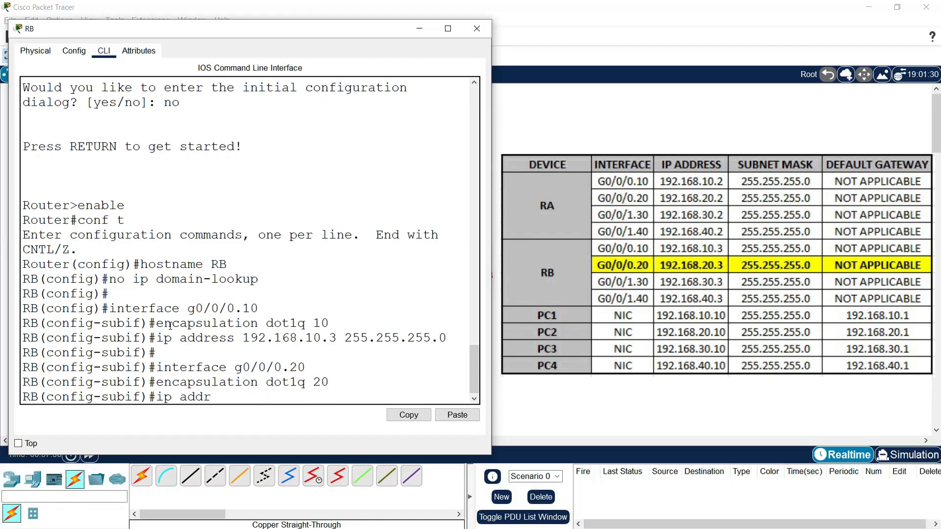
type("ess 192.168.20")
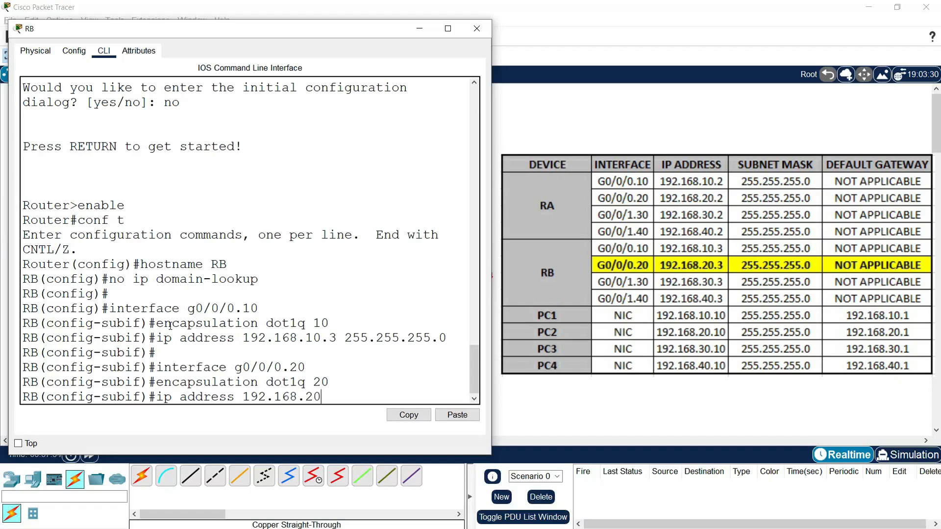
type(".3 255.255.255.0")
key("Return")
key("Return")
key("Return")
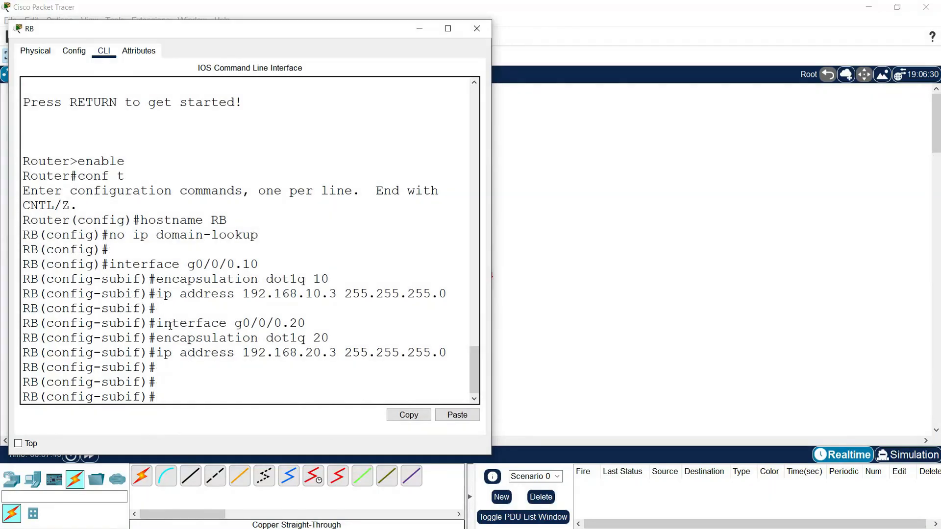
Step: Enable router RB's physical interface g0/0/0 with no shutdown
type("interface g0/0/0")
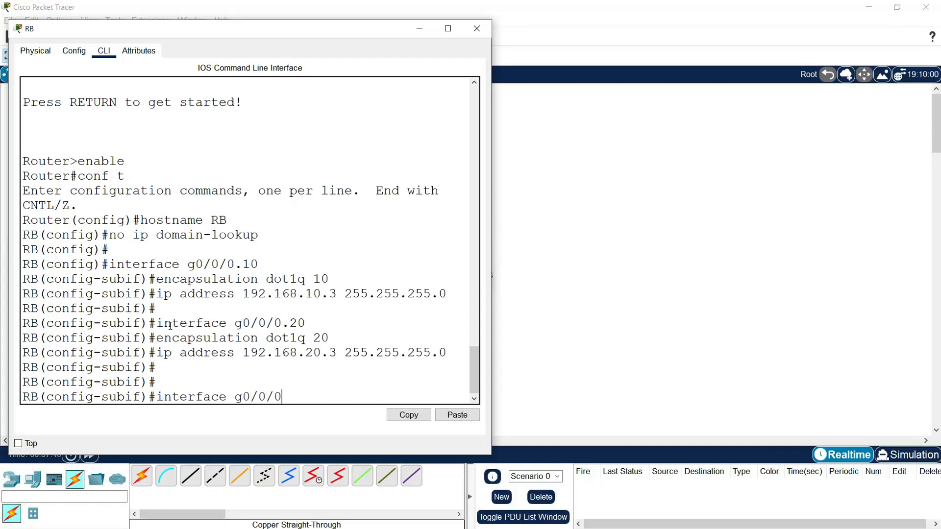
key("Return")
type("no shutdown")
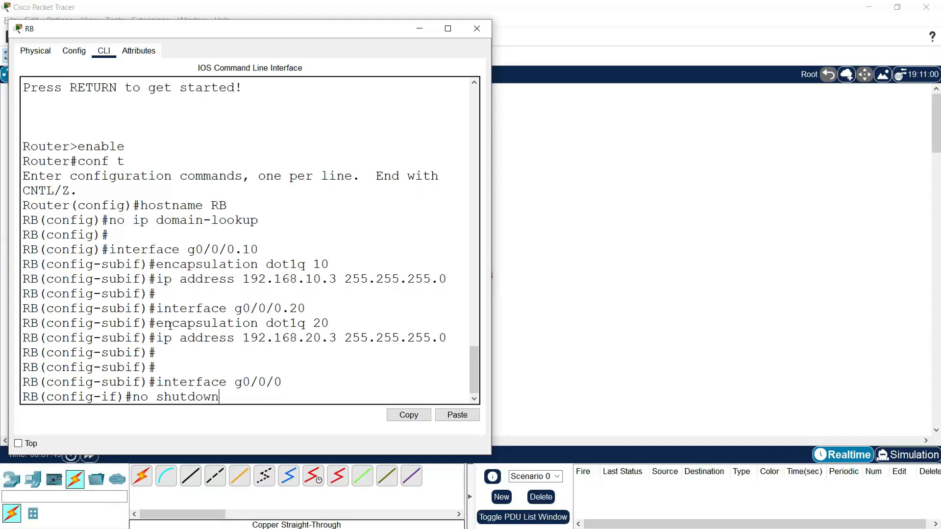
key("Return")
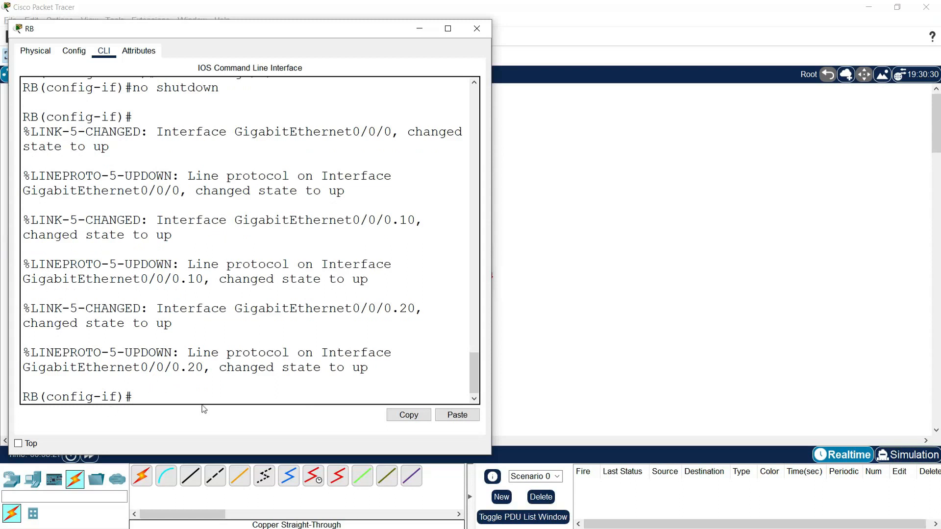
Step: Create subinterface g0/0/1.30 on router RB
type("interfacce")
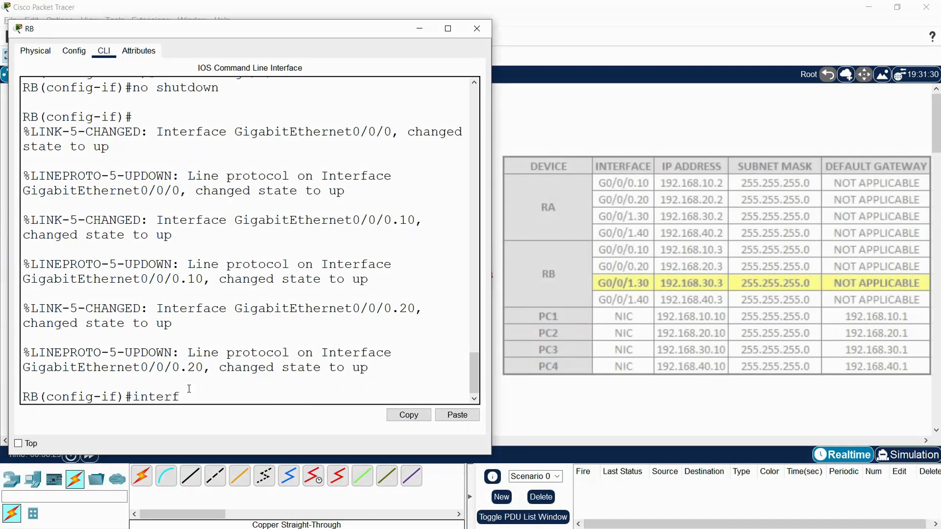
key("BackSpace")
key("BackSpace")
type("e g")
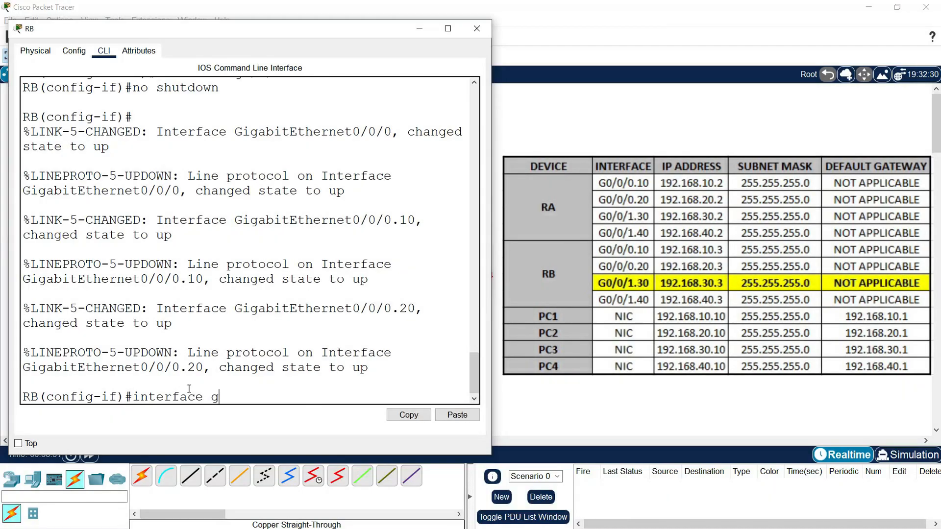
type("0/0/1.30")
key("Return")
Step: Set the encapsulation of subinterface g0/0/1.30 to dot1q for VLAN 30
type("encapsulationdot")
key("BackSpace")
key("BackSpace")
key("BackSpace")
type("dot1q")
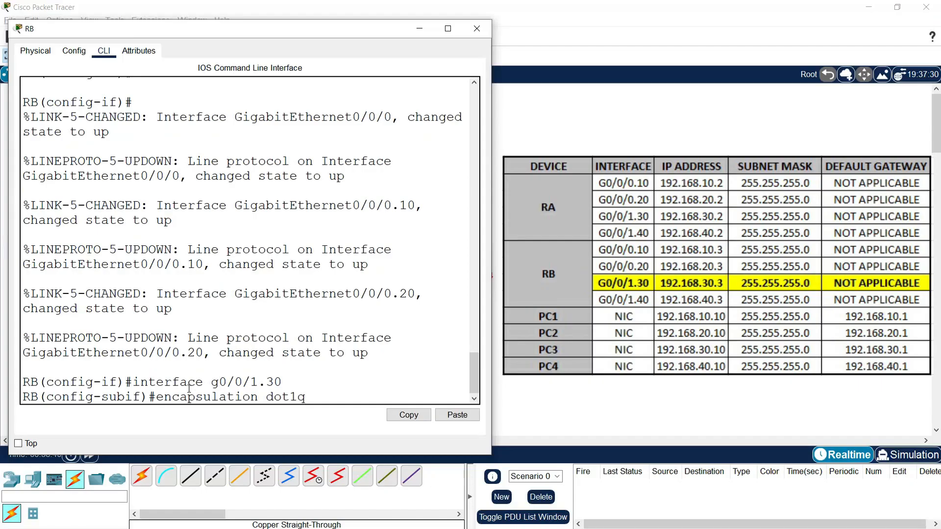
type(" 30")
key("Return")
Step: Assign IP address 192.168.30.3 with subnet mask 255.255.255.0 to subinterface g0/0/1.30
type("ip address ")
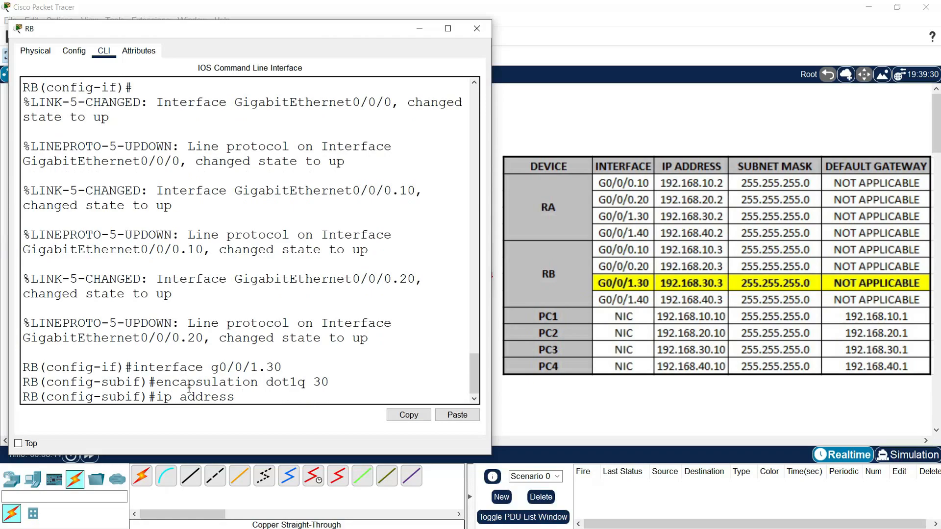
type("192.168.30.3 255.2")
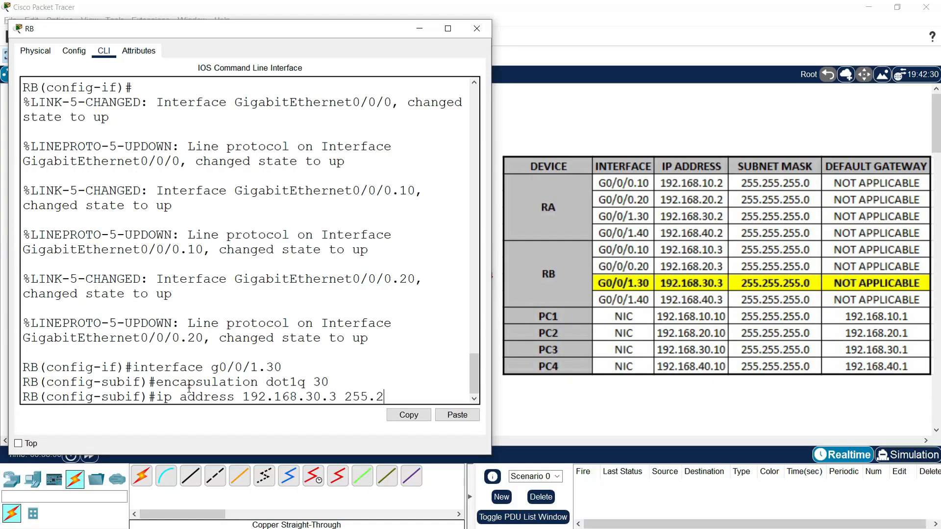
type("55.255.0")
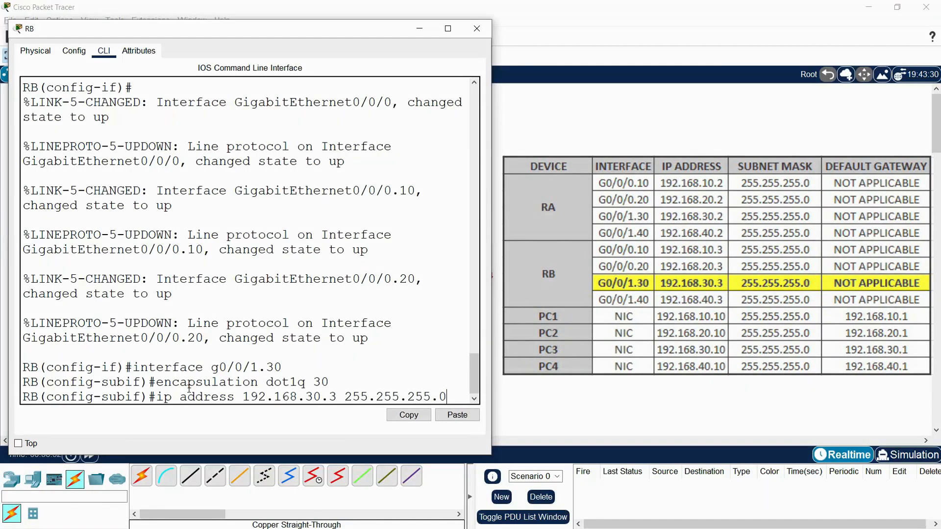
key("Return")
key("Return")
Step: Create subinterface g0/0/1.40 on router RB and set its encapsulation to dot1q for VLAN 40
type("int")
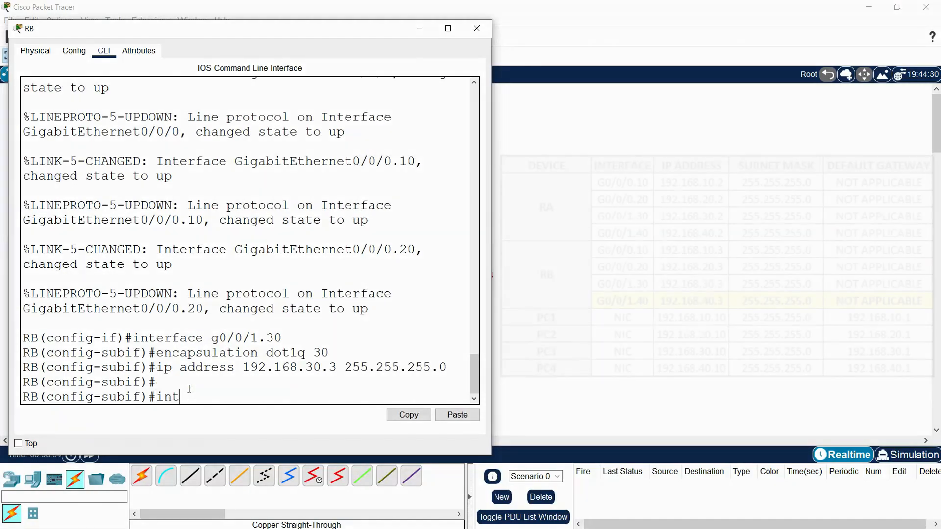
type("erface g0/")
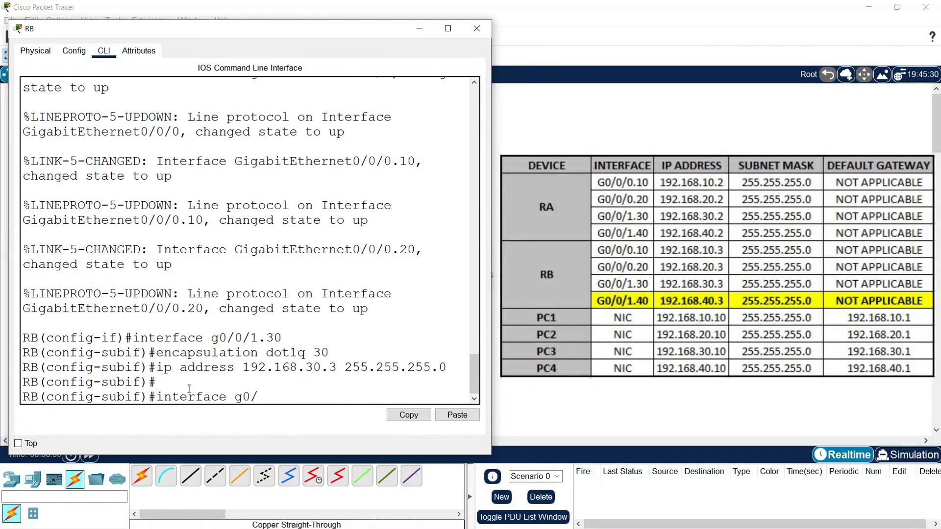
type("0/1.40")
key("Return")
type("encapsulation dot1q 40")
key("Return")
Step: Assign IP address 192.168.40.3 with subnet mask 255.255.255.0 to subinterface g0/0/1.40
type("i")
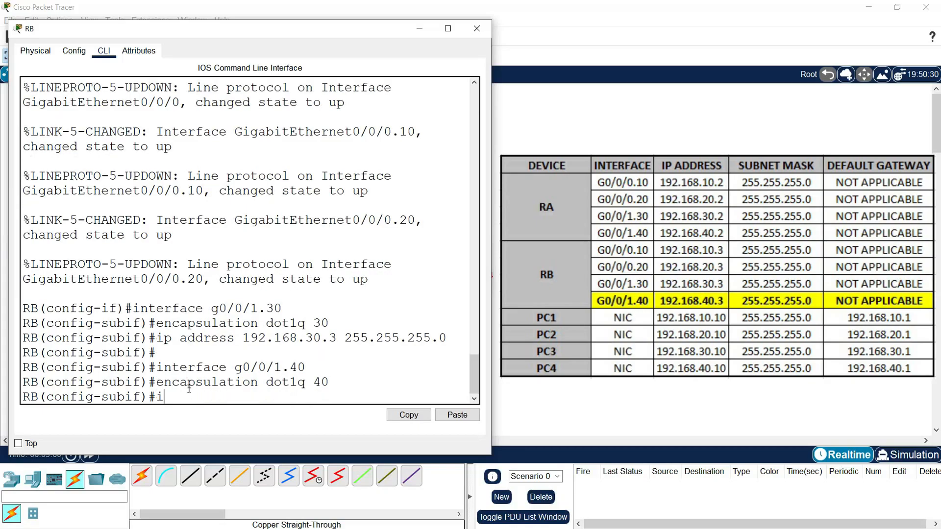
type("p address 192.168.40.")
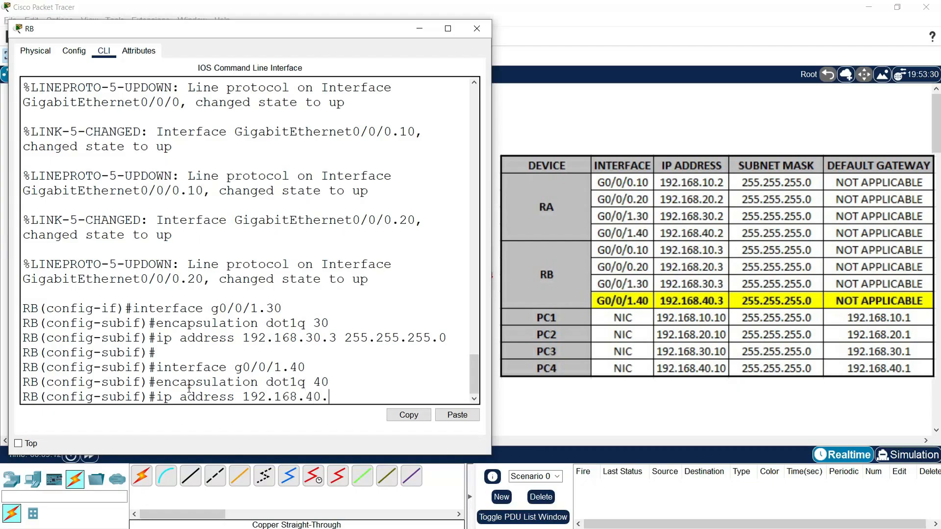
type("3 255.255.255.0")
key("Return")
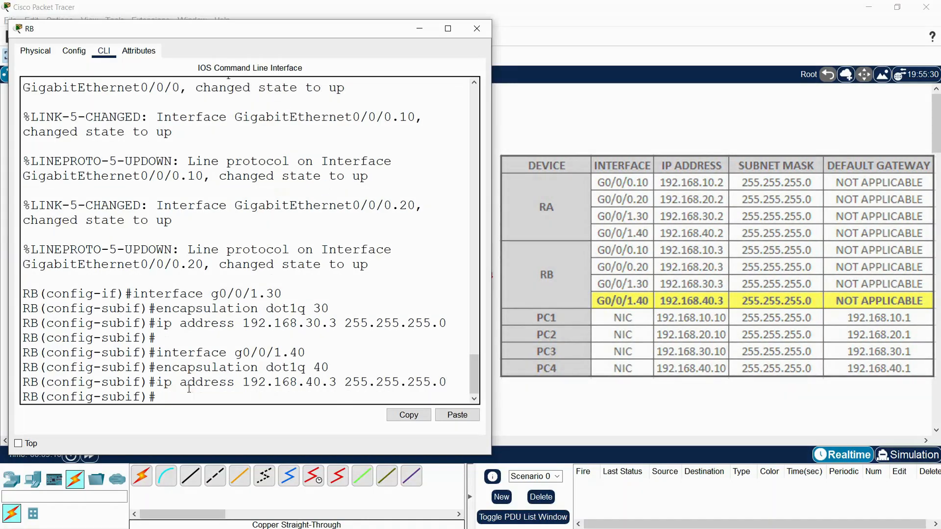
key("Return")
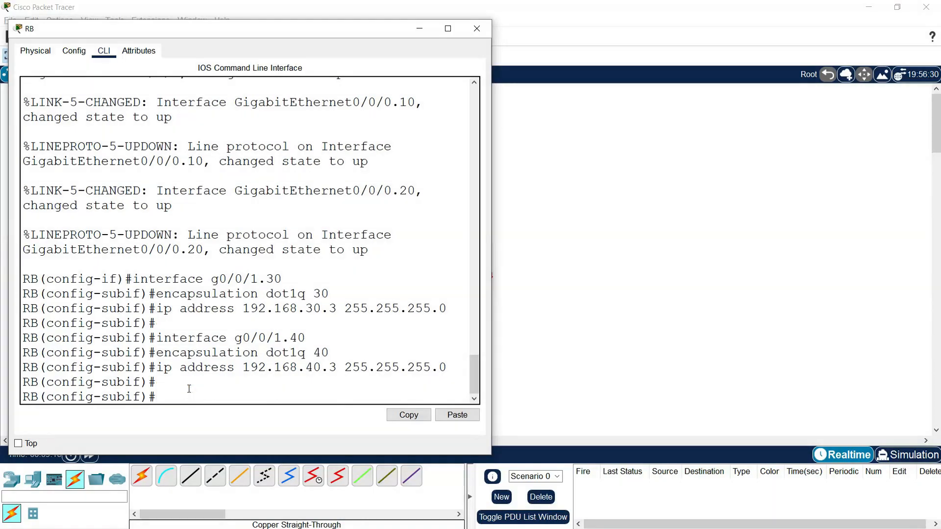
Step: Enable router RB's physical interface g0/0/1 with no shutdown
type("interface g0/0/1")
key("Return")
type("no shutdow")
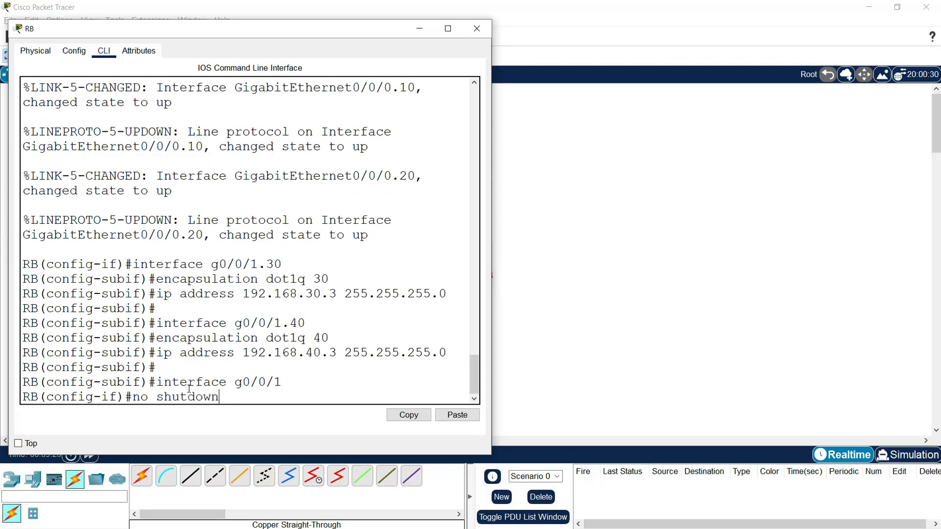
type("n")
key("Return")
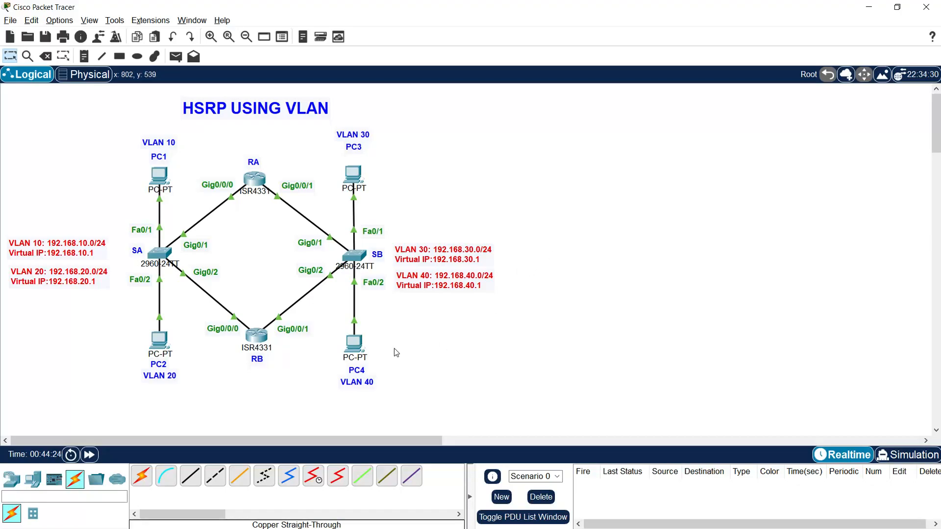
Step: Open switch SA's command line and start a console session beside the topology
left_click(159, 253)
left_click_drag(440, 108, 610, 19)
left_click(616, 326)
key("Return")
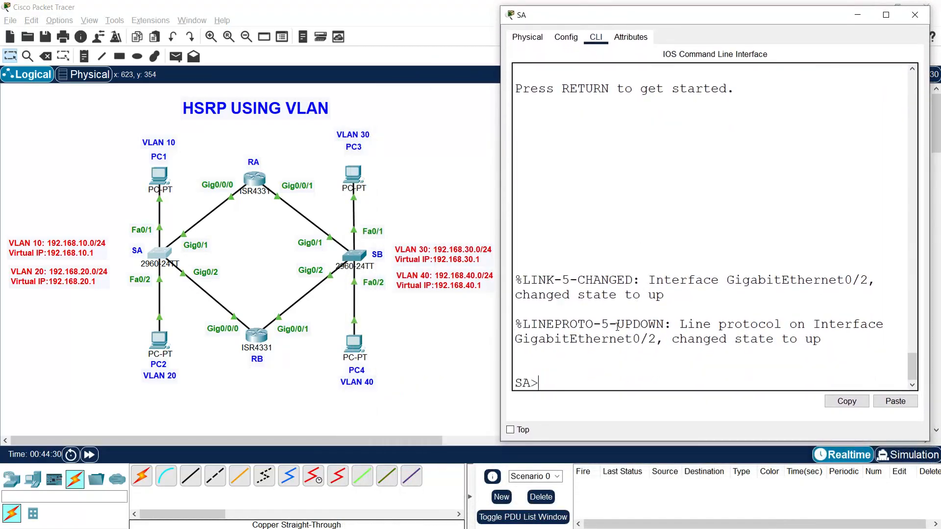
Step: Enter privileged mode on switch SA and examine its VLANs with show vlan brief in a maximized window
type("ena")
key("Return")
type("sho")
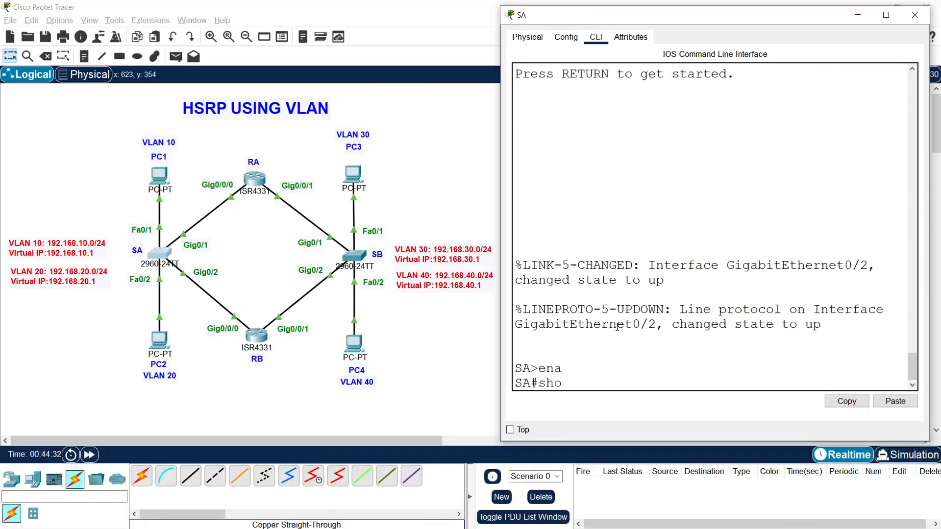
type("w vlab")
key("BackSpace")
type("n brief")
key("Return")
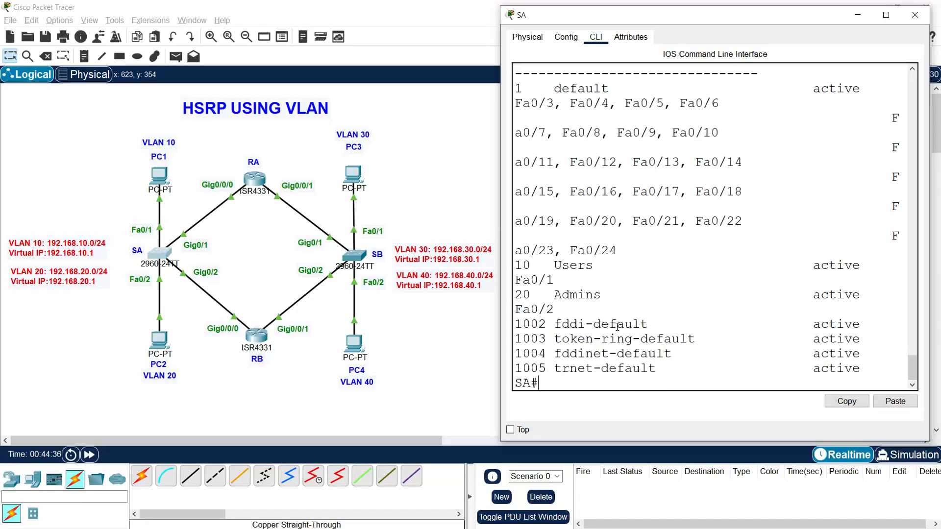
left_click(886, 16)
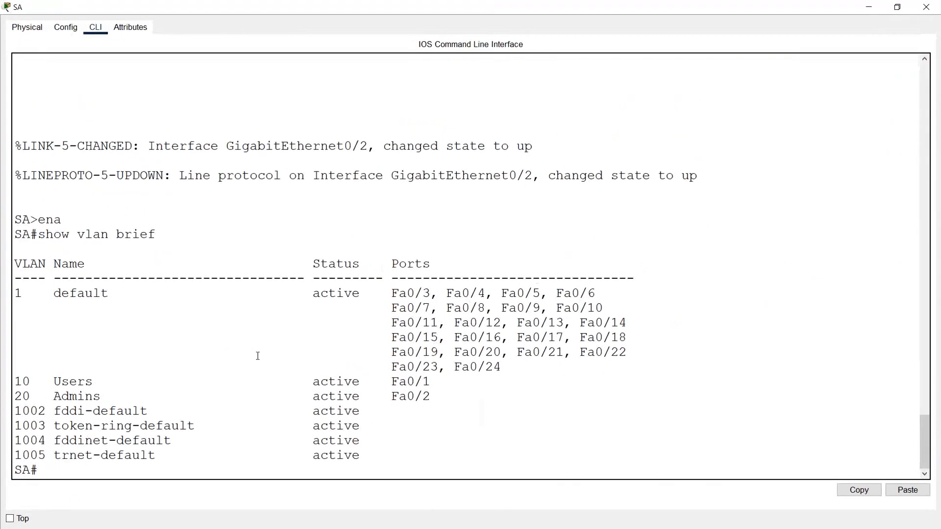
Step: Examine the port assignments of VLANs 10 and 20 in switch SA's VLAN table
mouse_move(18, 382)
left_mouse_down()
mouse_move(140, 378)
mouse_move(418, 411)
mouse_move(435, 398)
mouse_move(18, 382)
left_mouse_up()
left_click(431, 398)
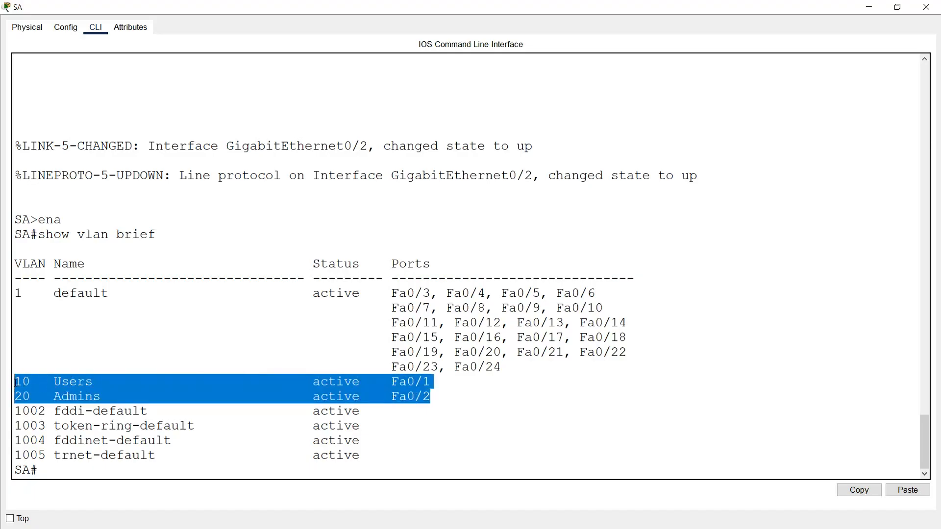
left_click(85, 465)
Step: Examine switch SA's trunk ports with show interface trunk, and close its window
type("sho")
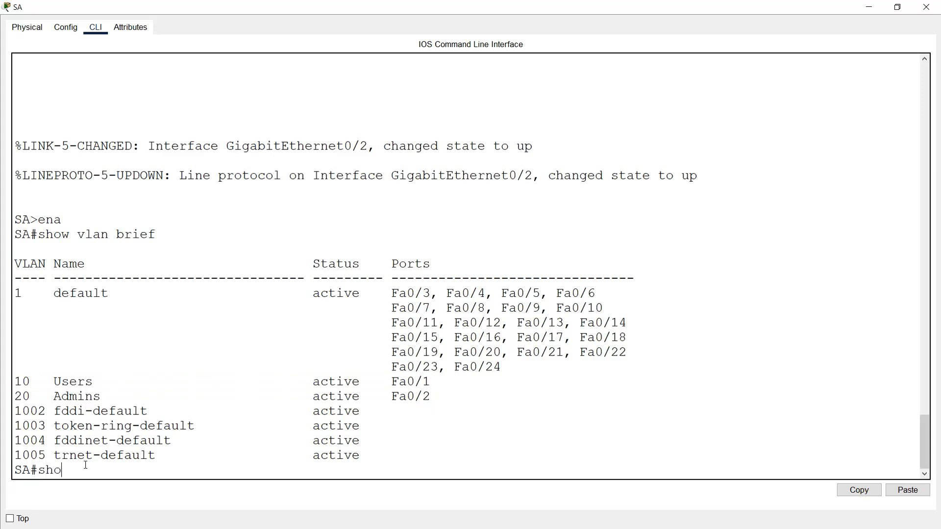
type("w ip")
key("BackSpace")
type("ntef")
key("BackSpace")
type("rface trunk")
key("Return")
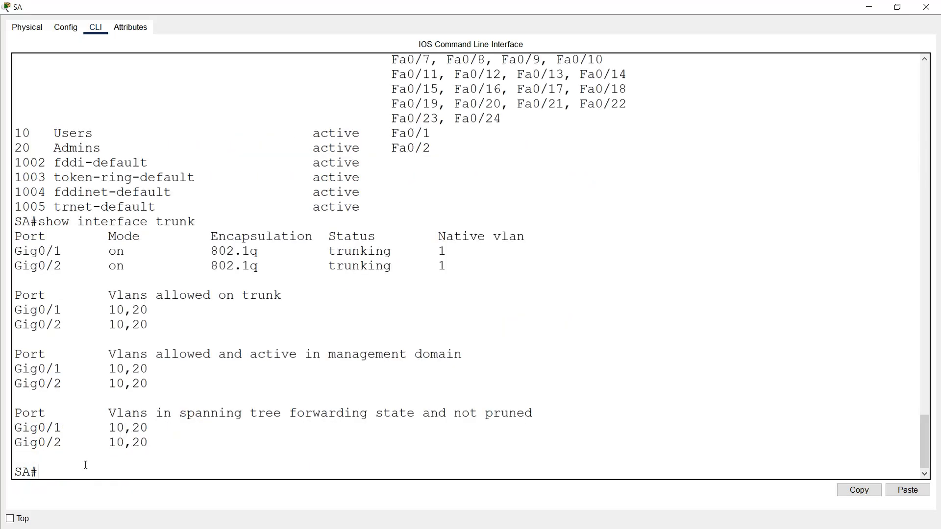
triple_click(18, 251)
left_click_drag(74, 258, 441, 273)
left_click(926, 7)
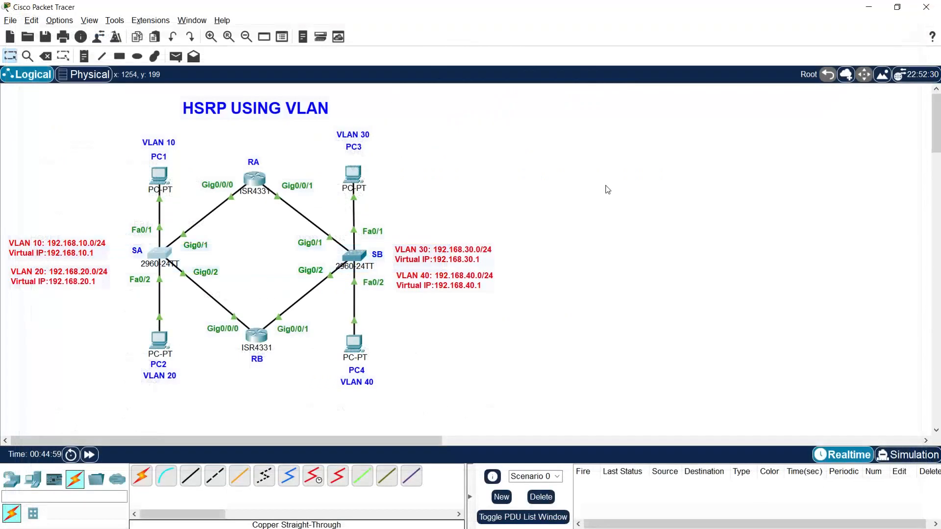
Step: Open switch SB's command line in a maximized window and enter privileged mode
left_click(360, 260)
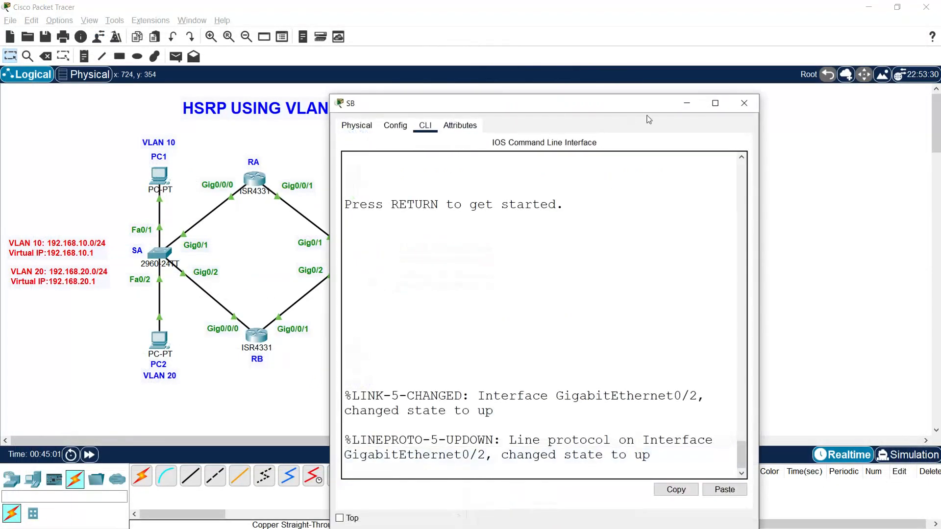
left_click(718, 99)
key("Return")
type("en")
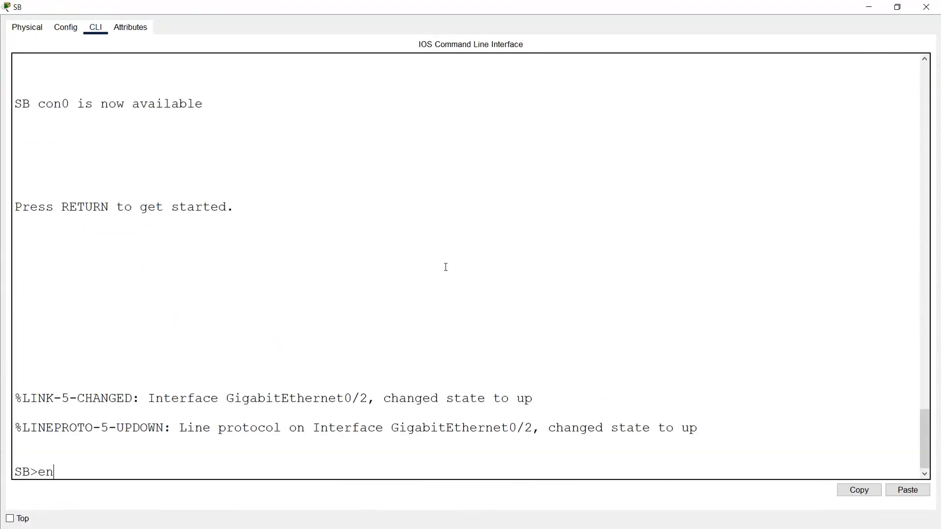
key("Return")
Step: Examine the port assignments of VLANs 30 and 40 on switch SB with show vlan brief
type("sh")
key("Tab")
type("vlan bri")
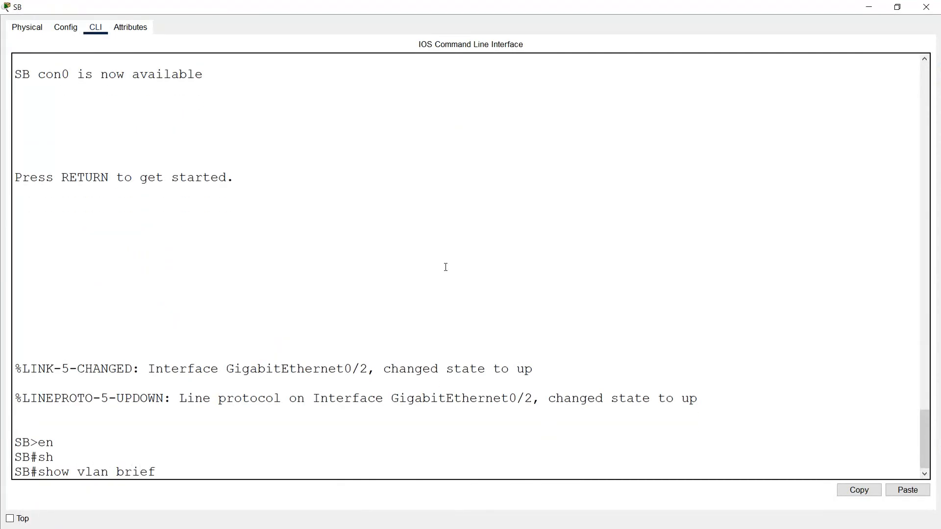
key("Return")
left_click_drag(455, 400, 6, 384)
left_click(49, 447)
Step: Examine switch SB's trunk ports with show interface trunk, and close its window
type("show inte")
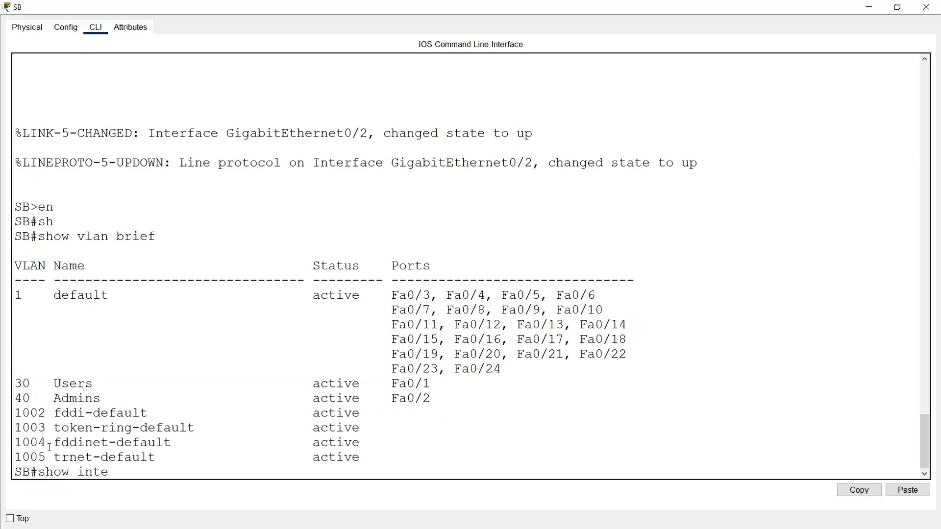
type("rface trunk")
key("Return")
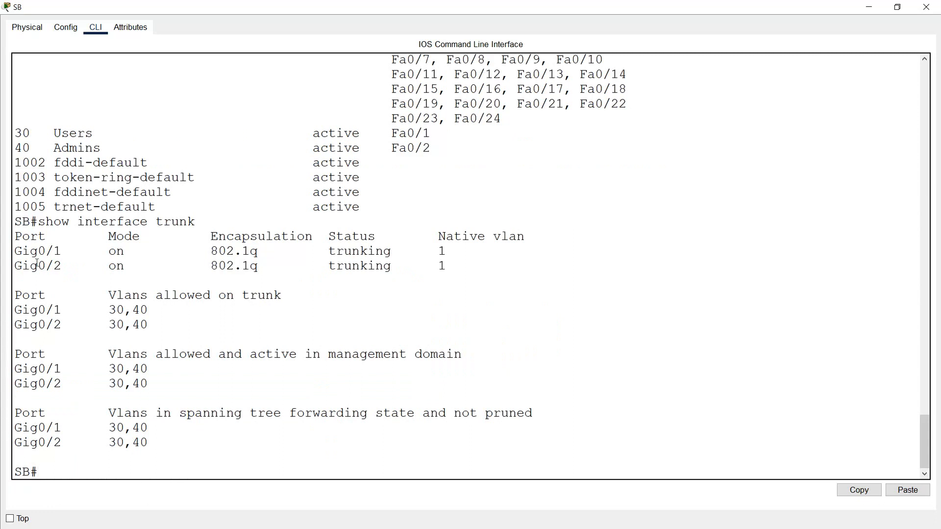
left_click_drag(19, 255, 366, 281)
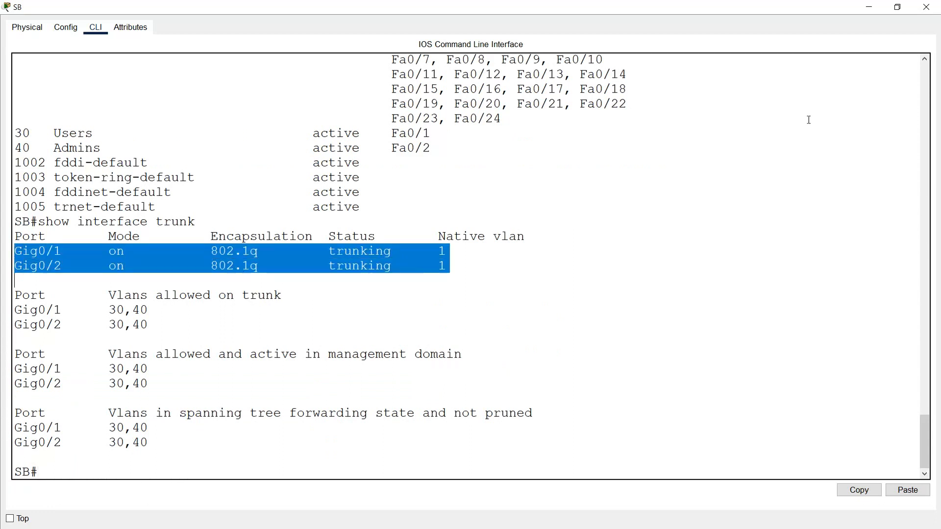
left_click(926, 6)
Step: Open router RA's command line in a maximized window and enter privileged mode
left_click(259, 187)
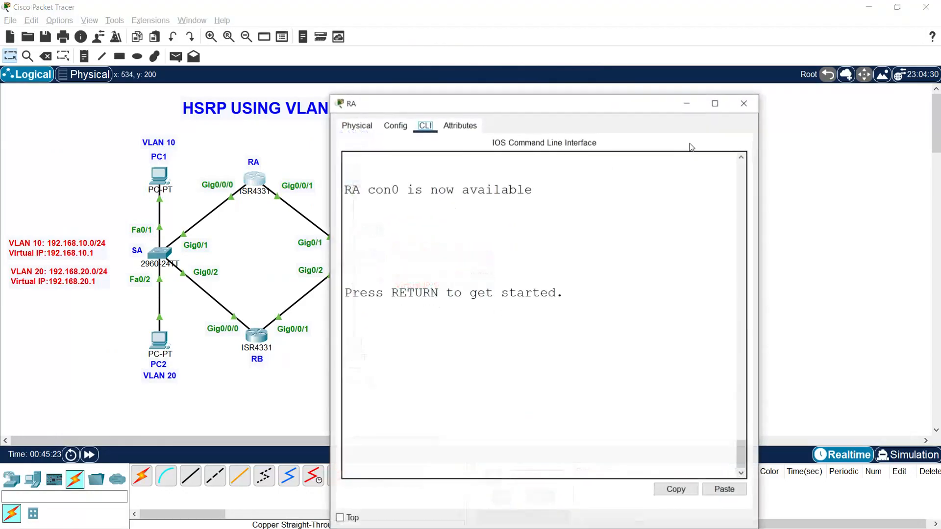
left_click(715, 102)
key("Return")
type("en")
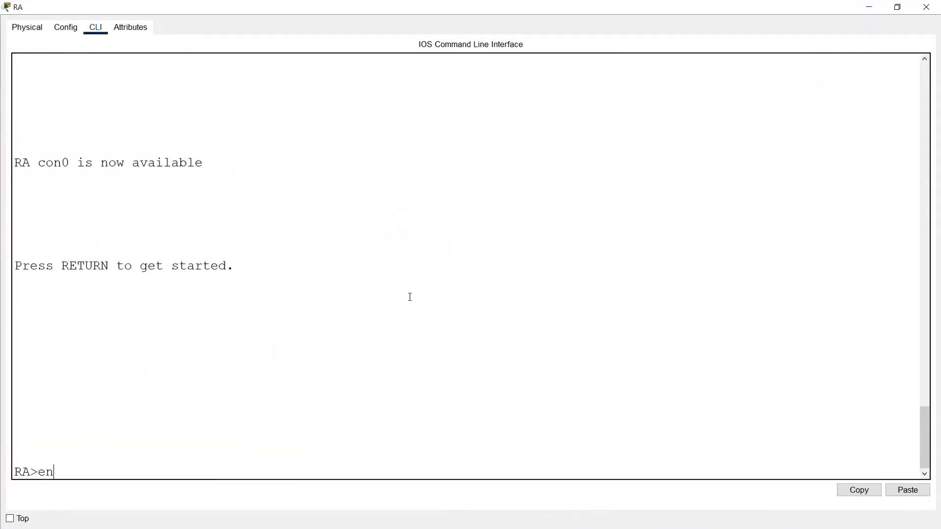
key("Return")
Step: Examine the addresses and status of router RA's VLAN subinterfaces with show ip interface brief
type("show ip inte")
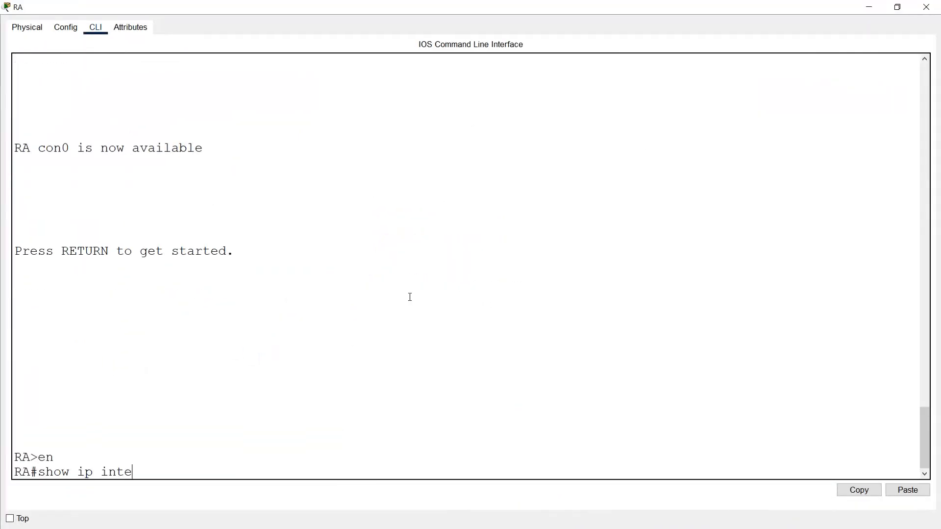
type("frface brief")
key("Return")
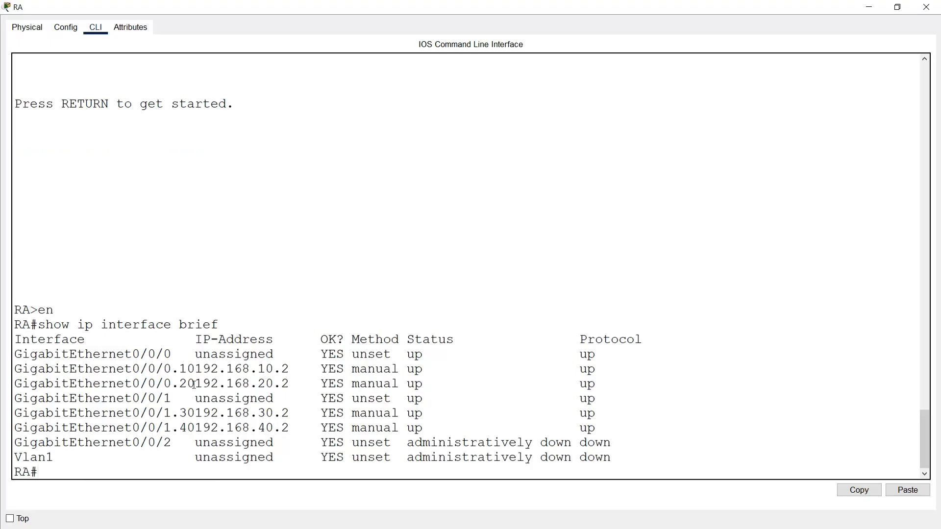
left_click_drag(23, 369, 615, 433)
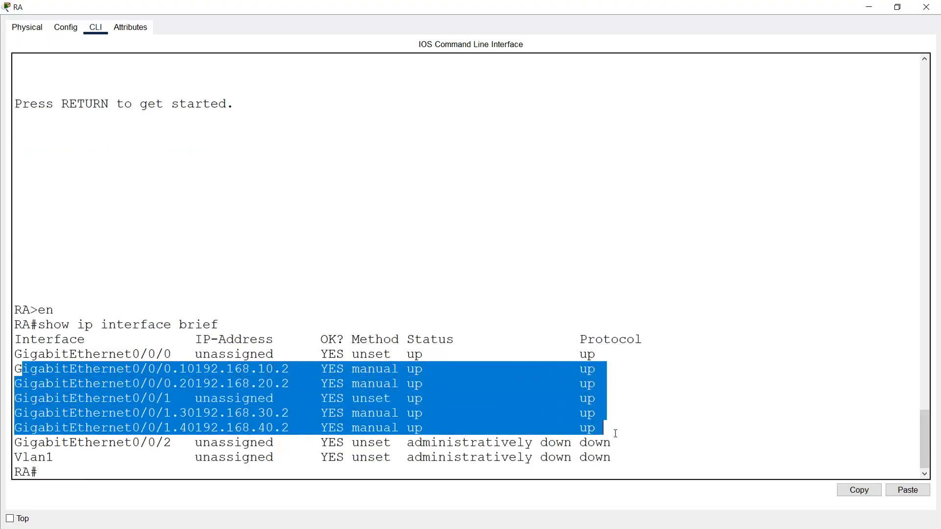
left_click(94, 425)
left_click_drag(15, 414, 635, 432)
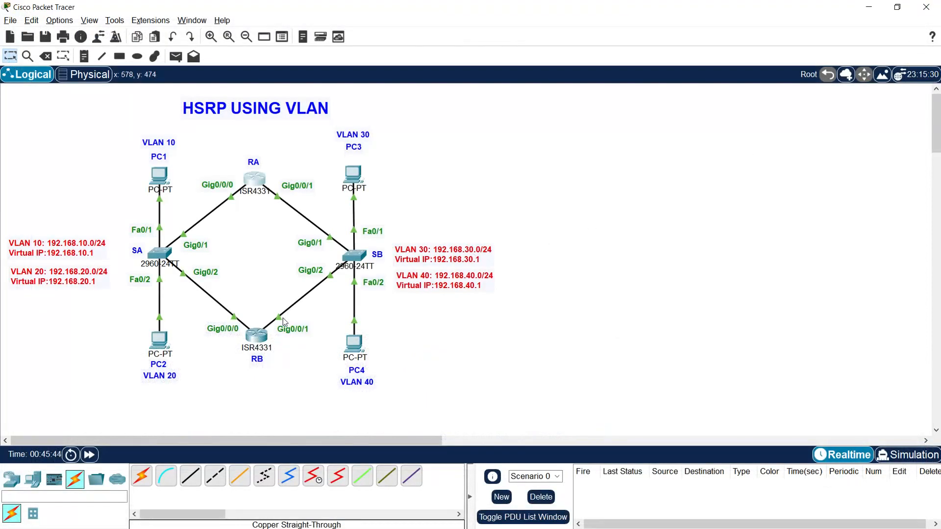
Step: Open router RB's command line in a maximized window and leave configuration mode with end
left_click(256, 335)
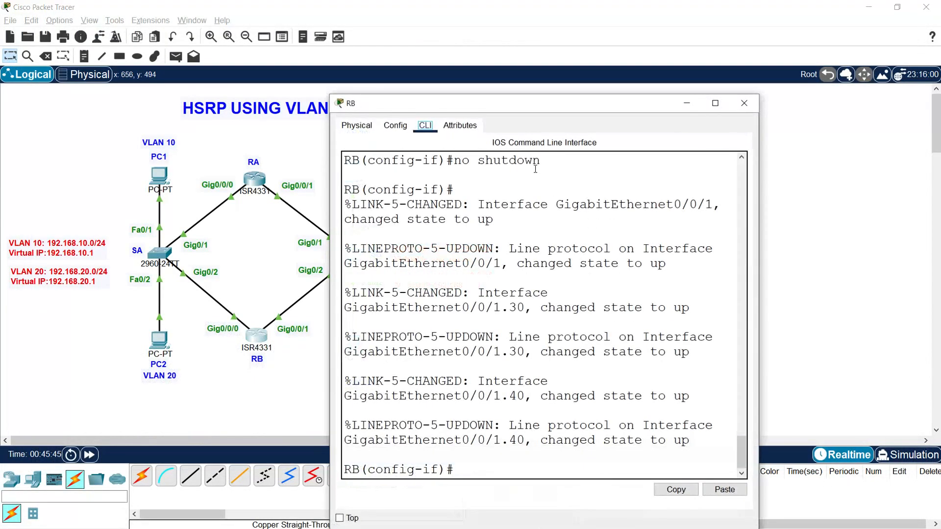
left_click(715, 103)
key("Return")
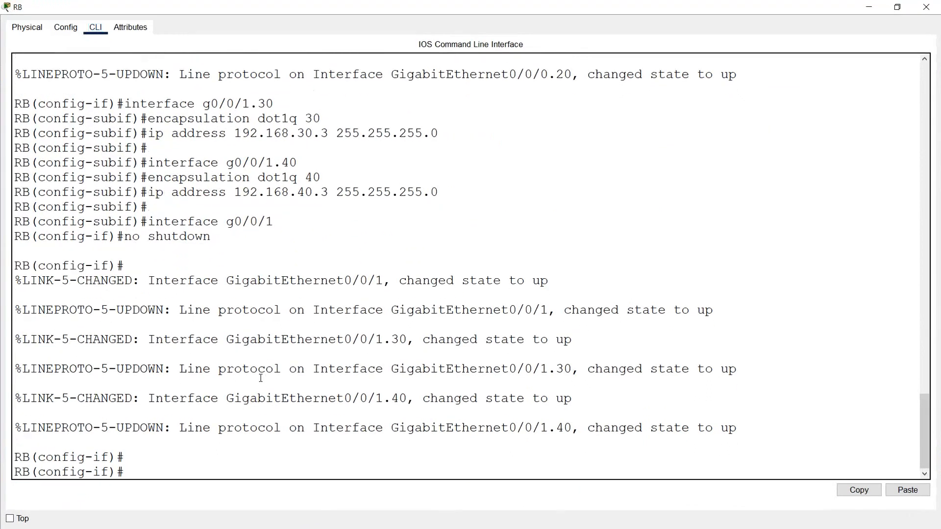
type("end")
key("Return")
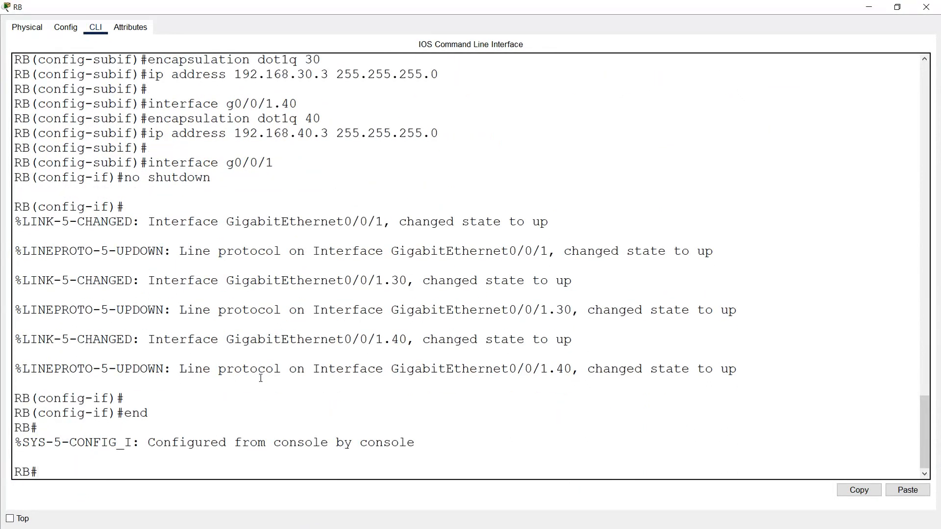
Step: Examine router RB's VLAN subinterfaces with show ip interface brief, and close its window
type("show ip interface brief")
key("Return")
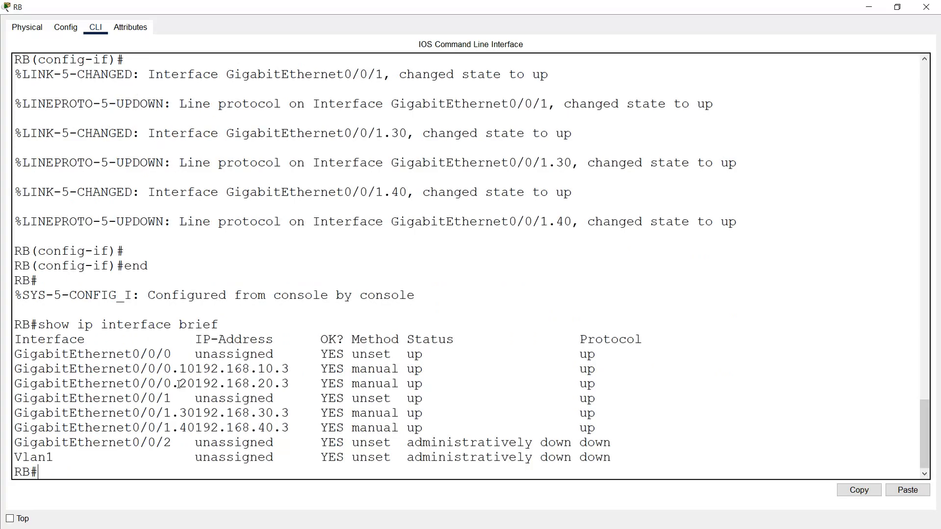
left_click_drag(22, 371, 556, 391)
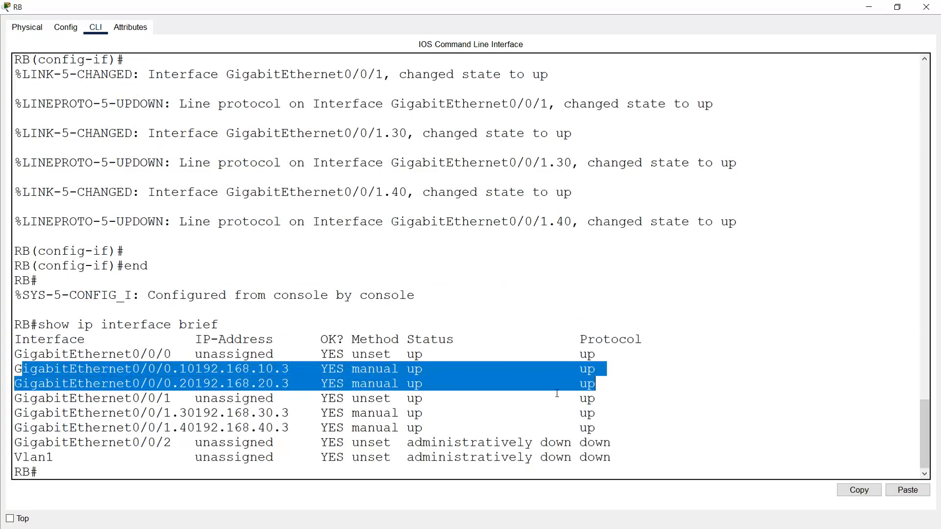
left_click_drag(47, 413, 620, 427)
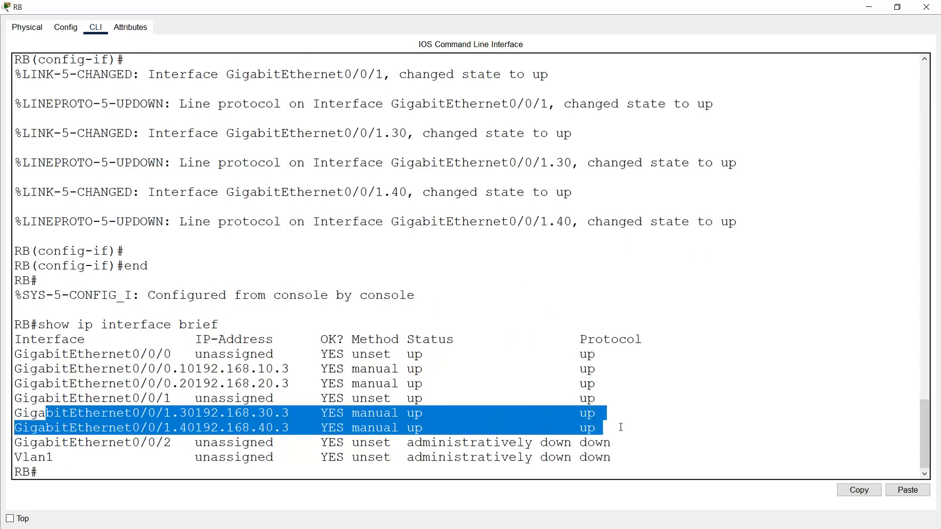
left_click(925, 7)
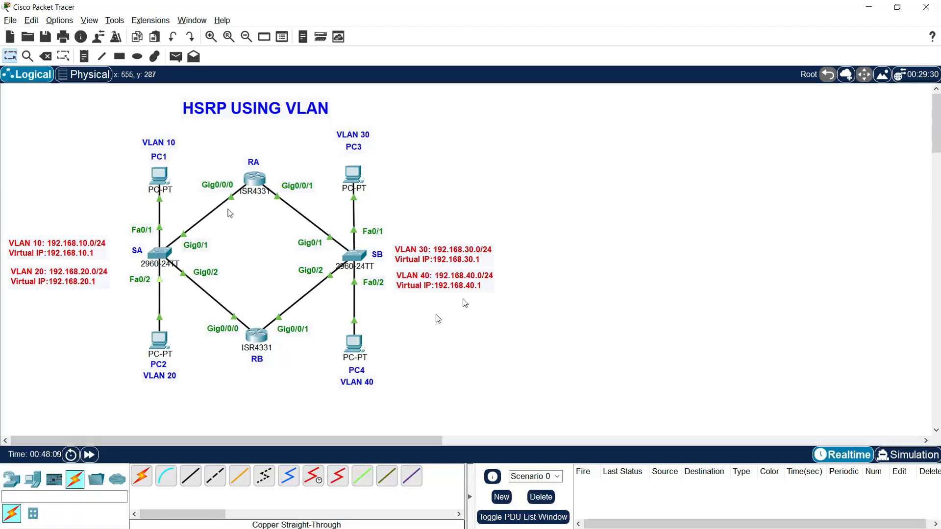
Step: Open PC1's IP configuration with its window moved clear of the addressing table
left_click(166, 187)
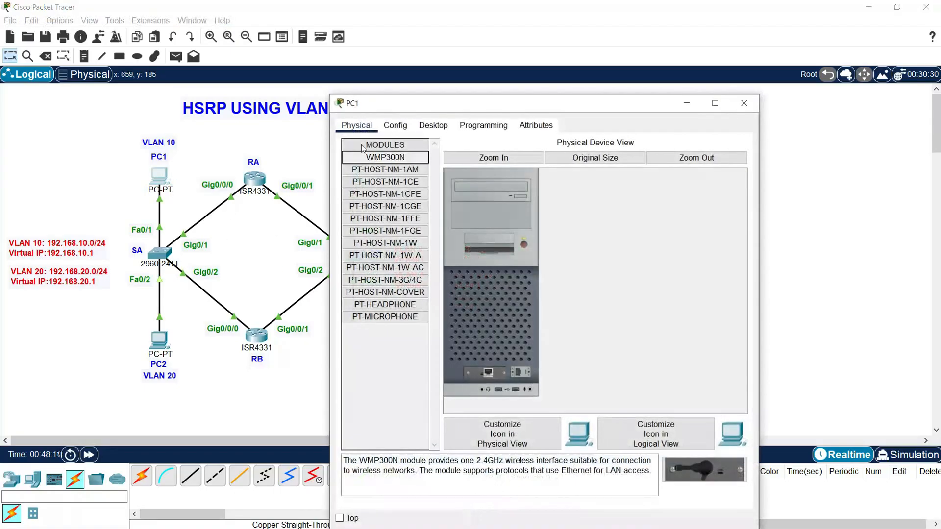
left_click(432, 124)
left_click_drag(352, 91, 73, 19)
left_click(125, 90)
left_click(216, 130)
type("192.1")
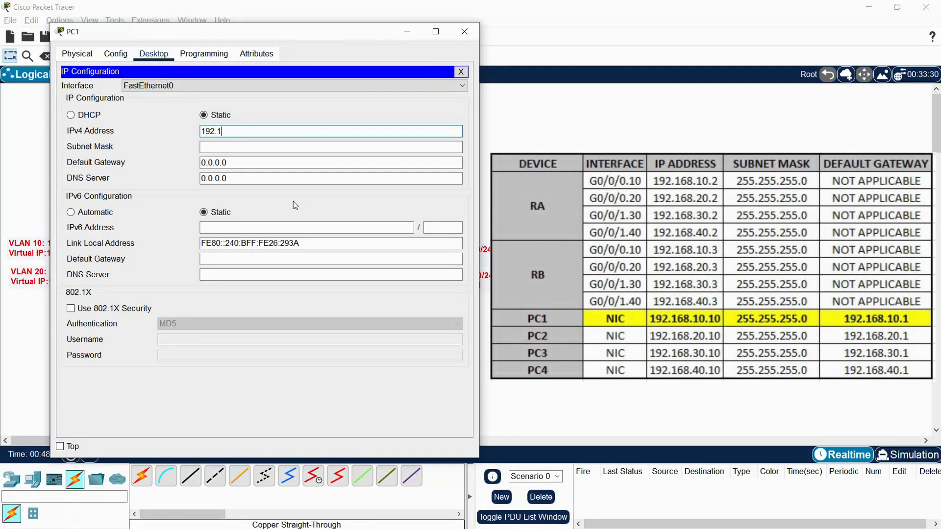
type("68.10.")
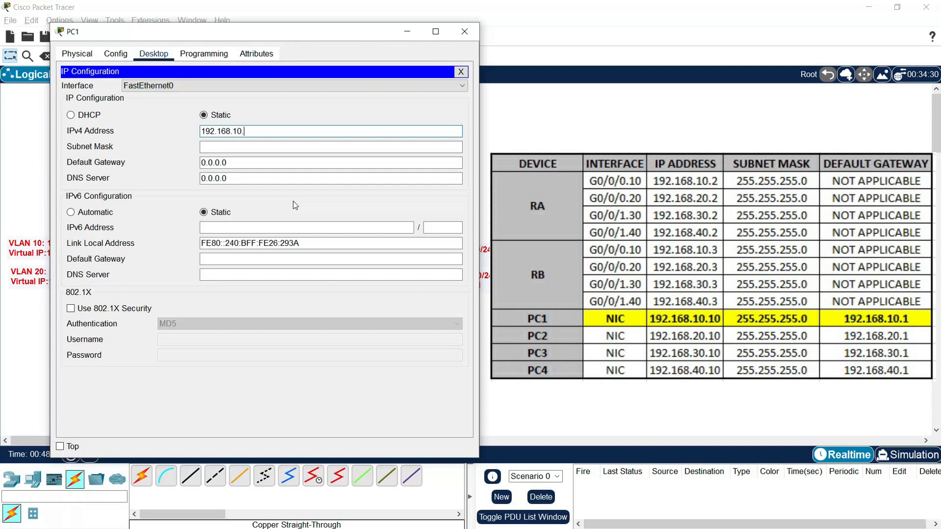
type("10.")
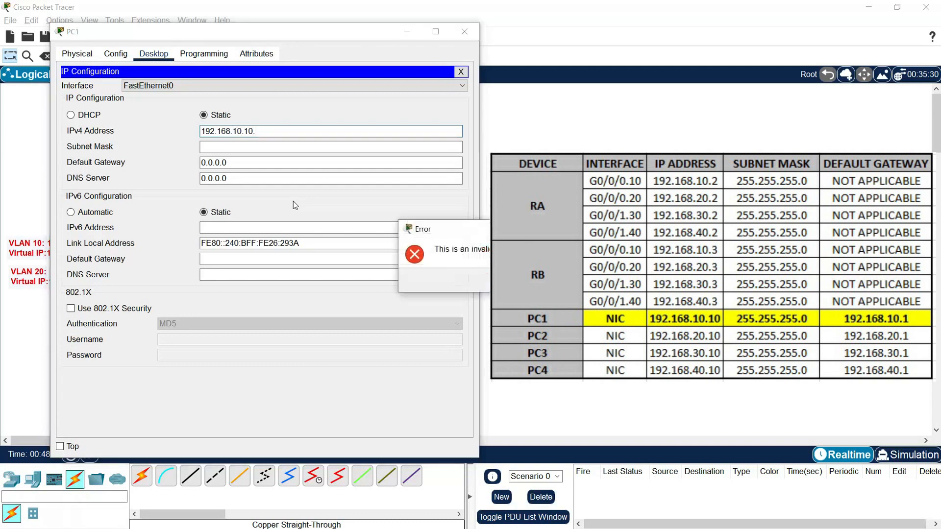
left_click(509, 280)
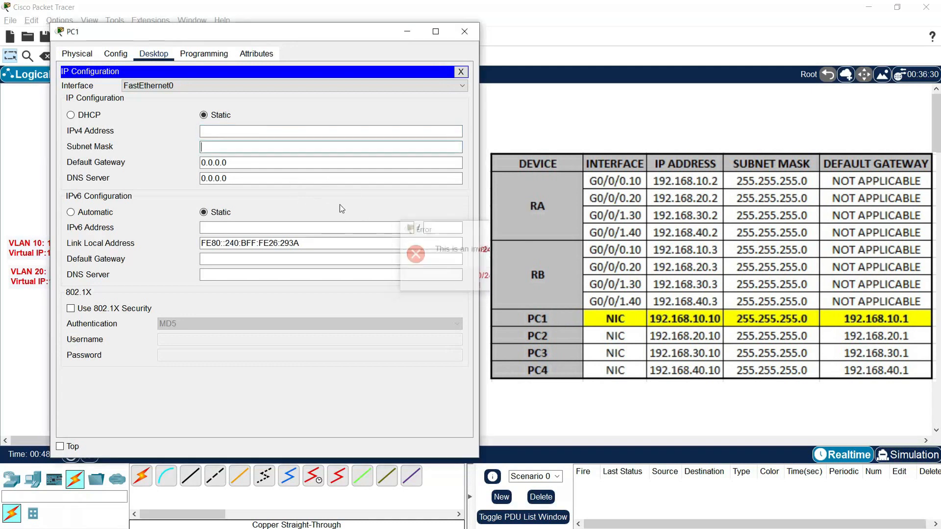
Step: Assign PC1 the static IPv4 address 192.168.10.10 with subnet mask 255.255.255.0
left_click(237, 132)
type("192.168.10.10")
key("Tab")
key("Tab")
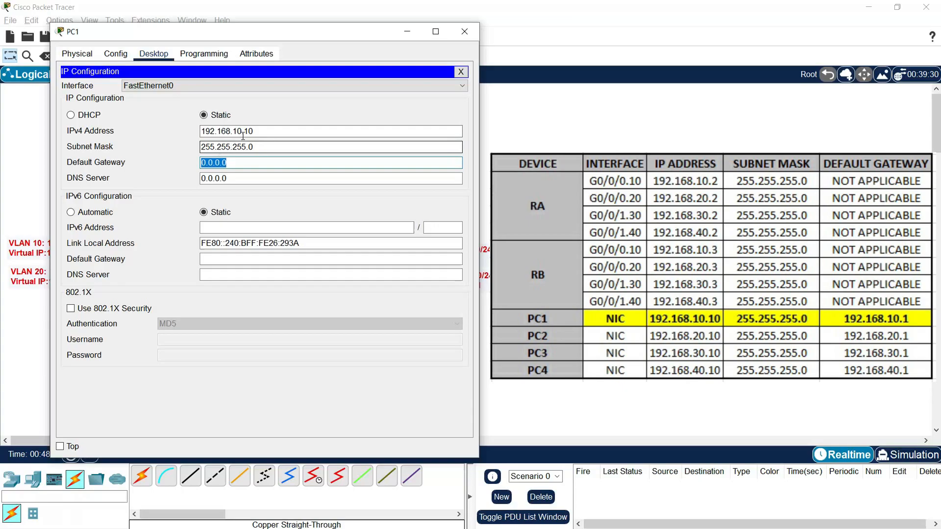
Step: Set PC1's IPv4 default gateway to 192.168.10.1 and close its window
left_click_drag(248, 131, 182, 130)
key("ctrl+c")
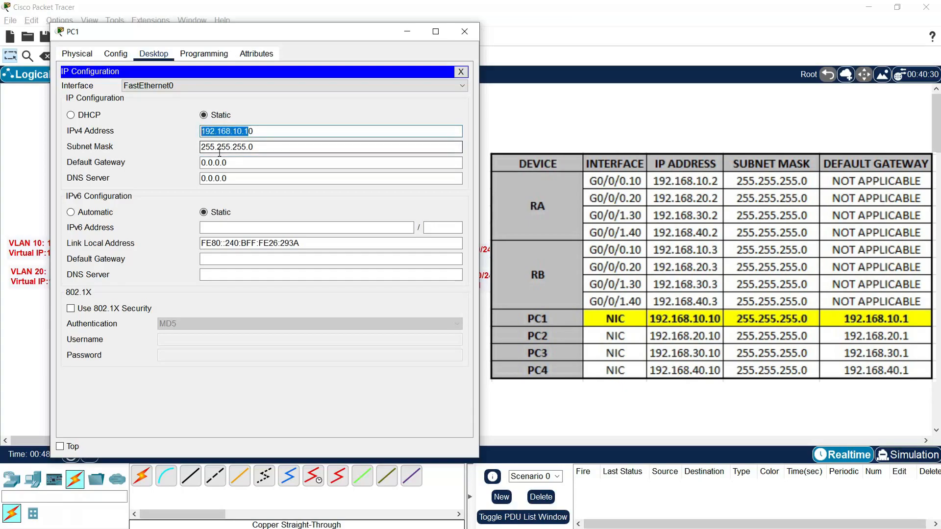
key("Tab")
key("Tab")
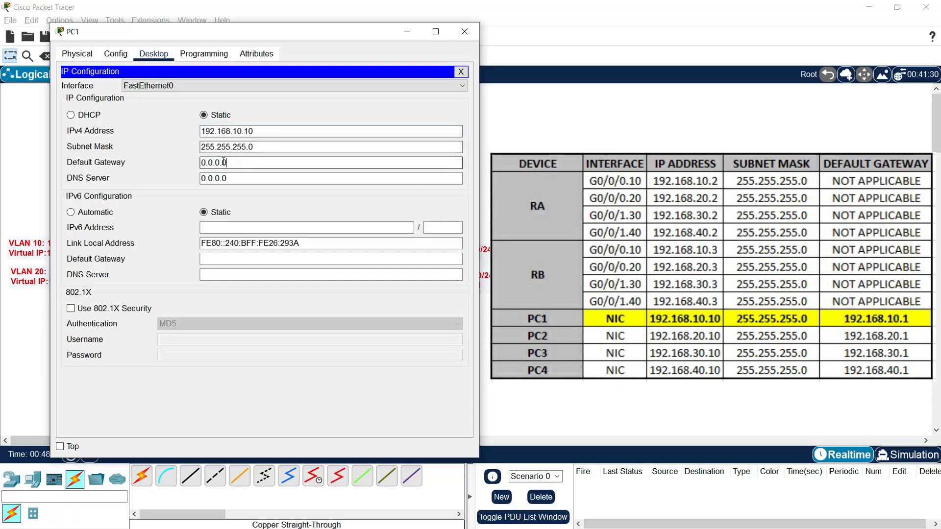
key("ctrl+v")
left_click(321, 180)
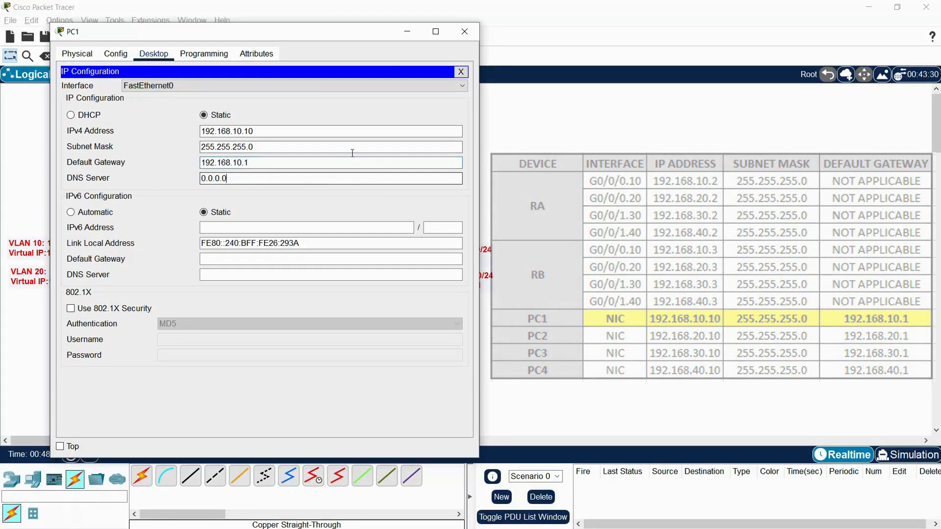
left_click(462, 33)
Step: Open PC2's IP configuration with its window moved clear of the addressing table
left_click(159, 339)
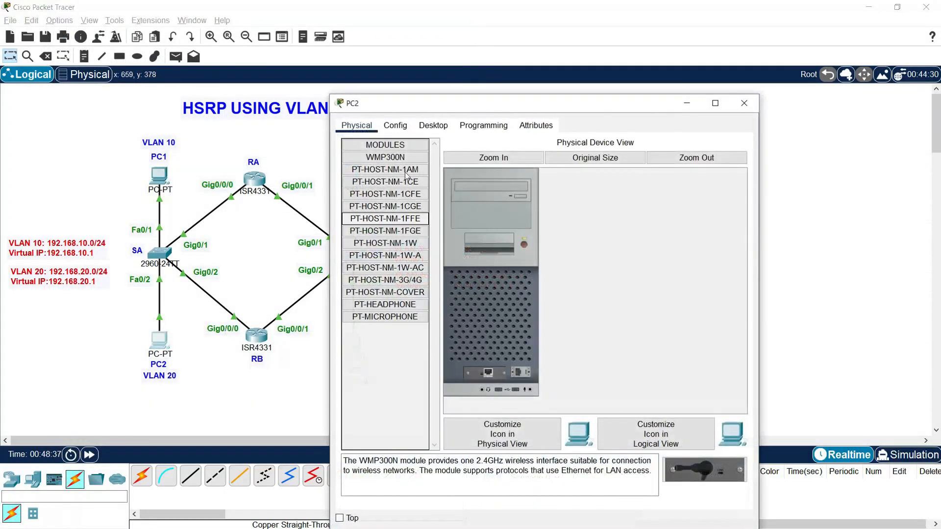
left_click_drag(424, 110, 133, 41)
left_click(142, 56)
left_click(84, 91)
Step: Assign PC2 the static IPv4 address 192.168.20.10 with subnet mask 255.255.255.0
left_click(224, 132)
type("1")
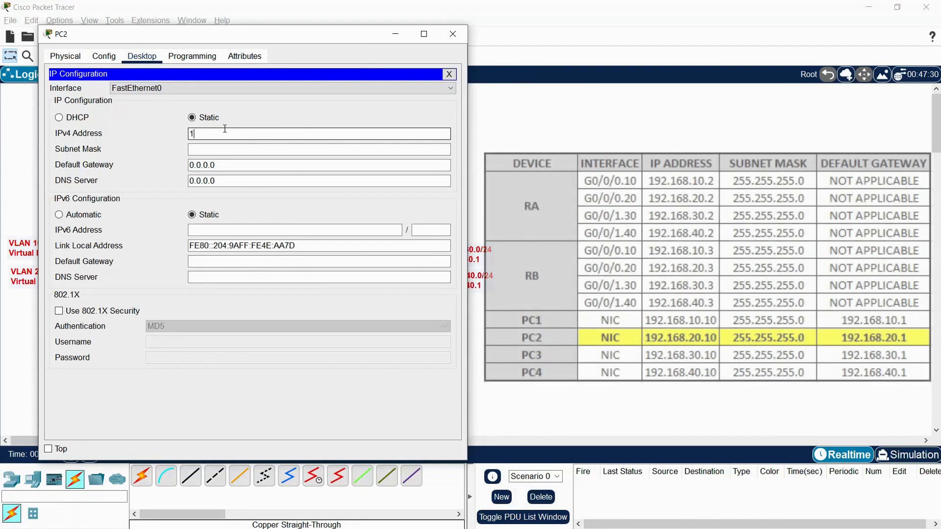
type("92.168.20")
key("Tab")
key("Tab")
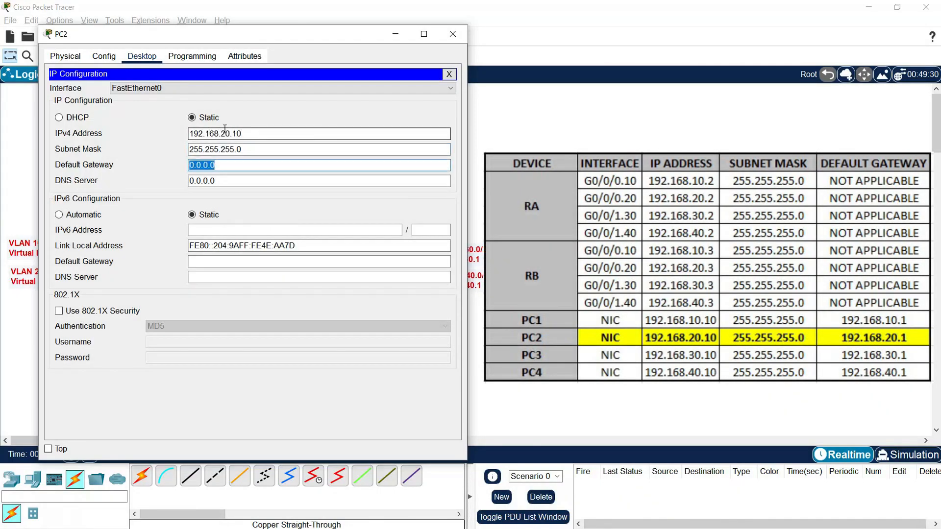
Step: Set PC2's IPv4 default gateway to 192.168.20.1 and close its window
type("192.168.201")
key("Tab")
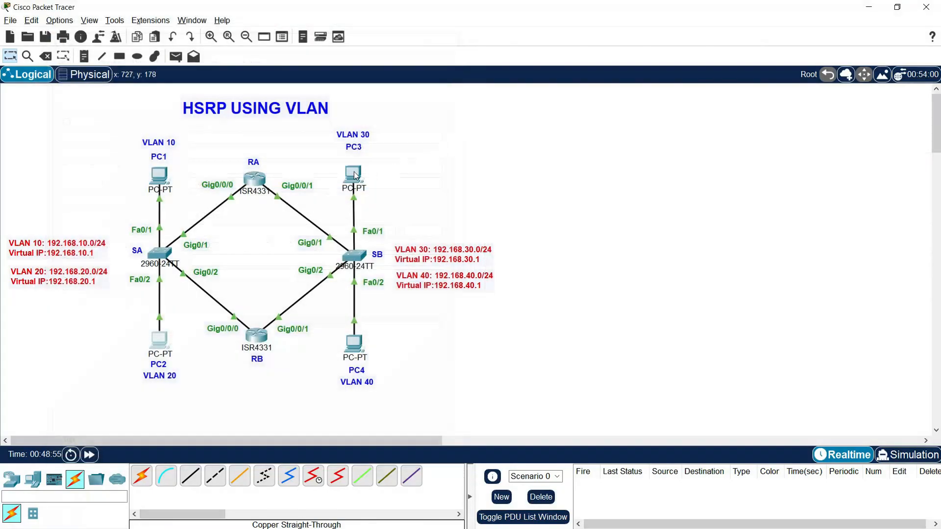
Step: Open PC3's IP configuration with its window moved clear of the addressing table
left_click(355, 175)
left_click_drag(379, 107, 85, 31)
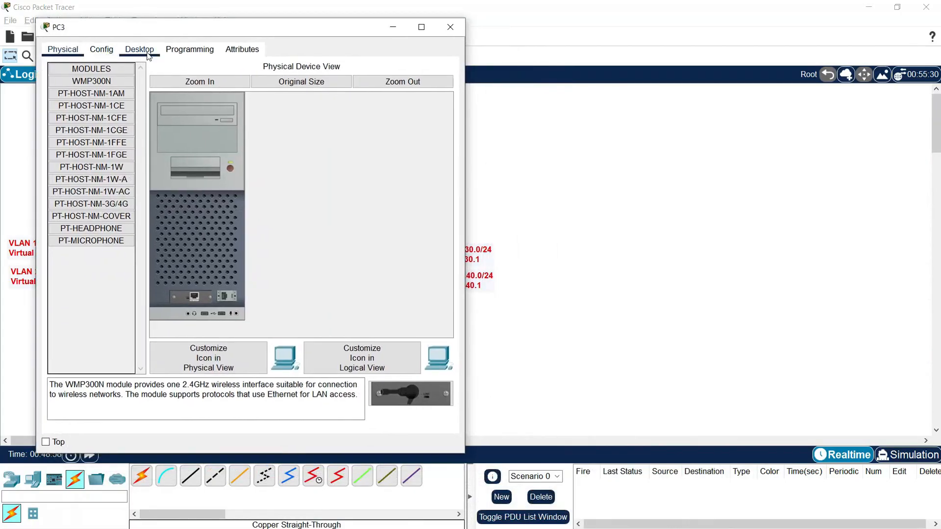
left_click(149, 52)
left_click(75, 99)
Step: Assign PC3 the static IPv4 address 192.168.30.10 with subnet mask 255.255.255.0
left_click(204, 126)
type("192.168.30.10")
key("Tab")
key("Tab")
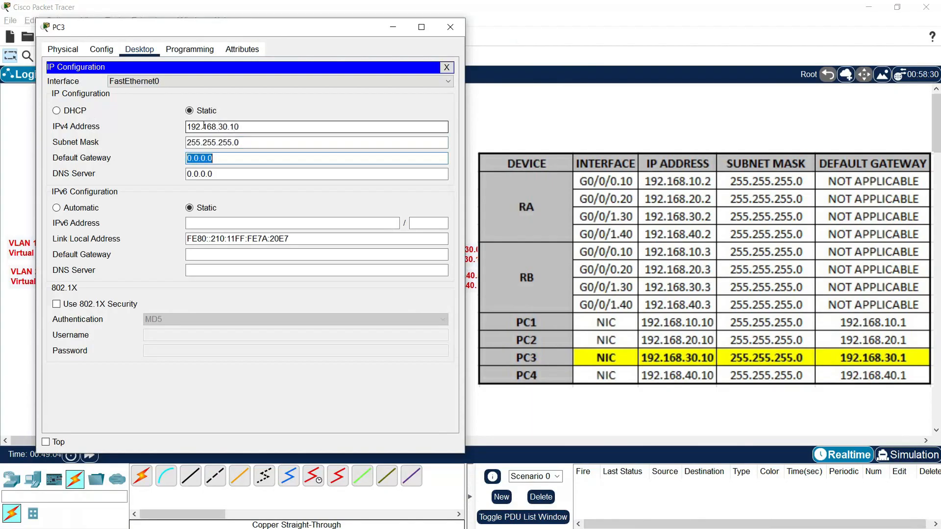
type("192.168.30.1")
Step: Set PC3's IPv4 default gateway to 192.168.30.1 and close its window
left_click(254, 172)
left_click(449, 32)
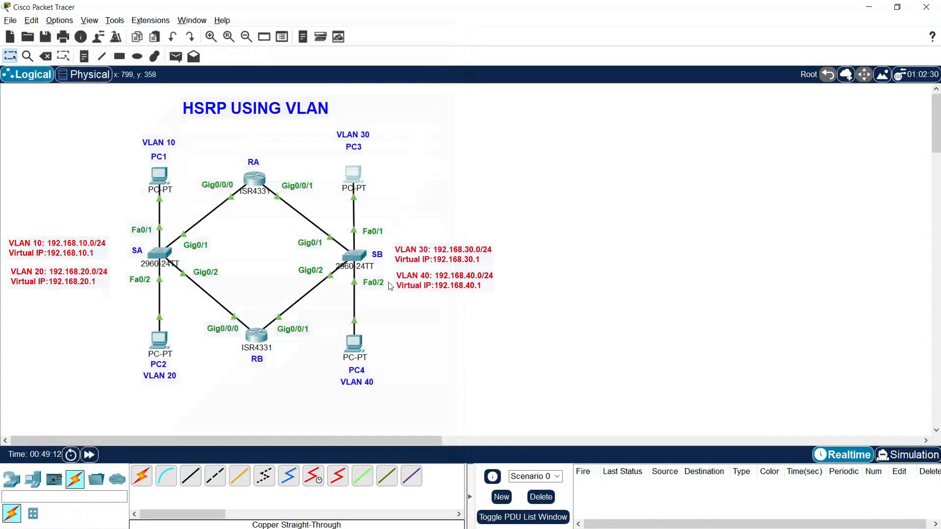
Step: Open PC4's IP configuration with its window moved clear of the addressing table
left_click(355, 342)
left_click_drag(466, 110, 169, 41)
left_click(135, 56)
left_click(92, 118)
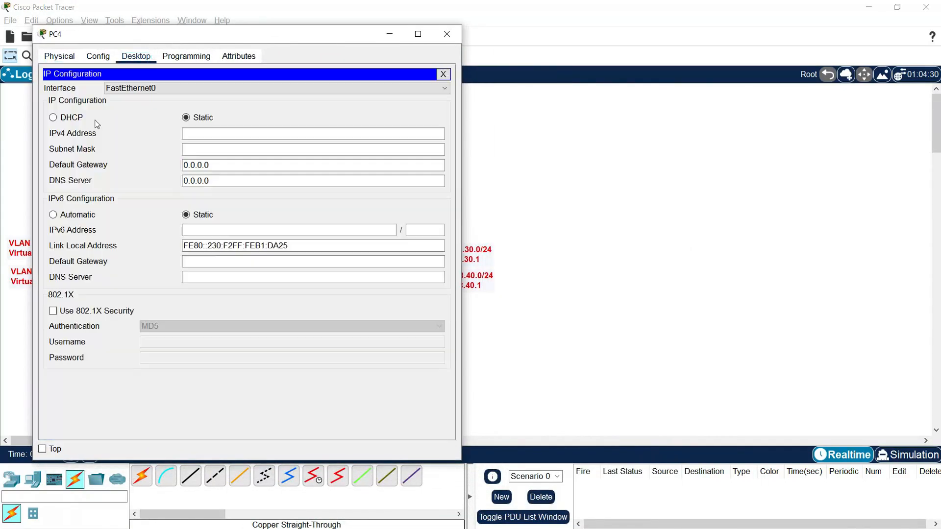
Step: Assign PC4 the static IPv4 address 192.168.40.10 with subnet mask 255.255.255.0
type("192")
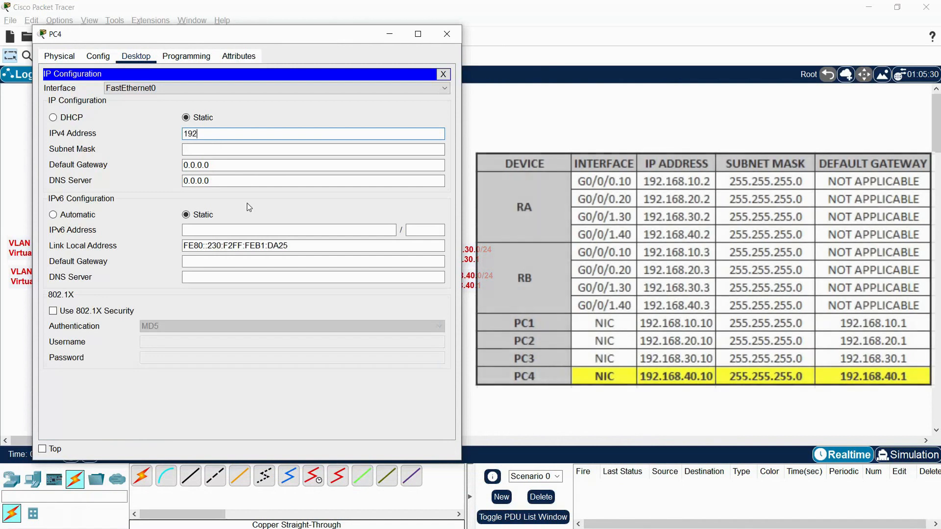
type(".168.40.10")
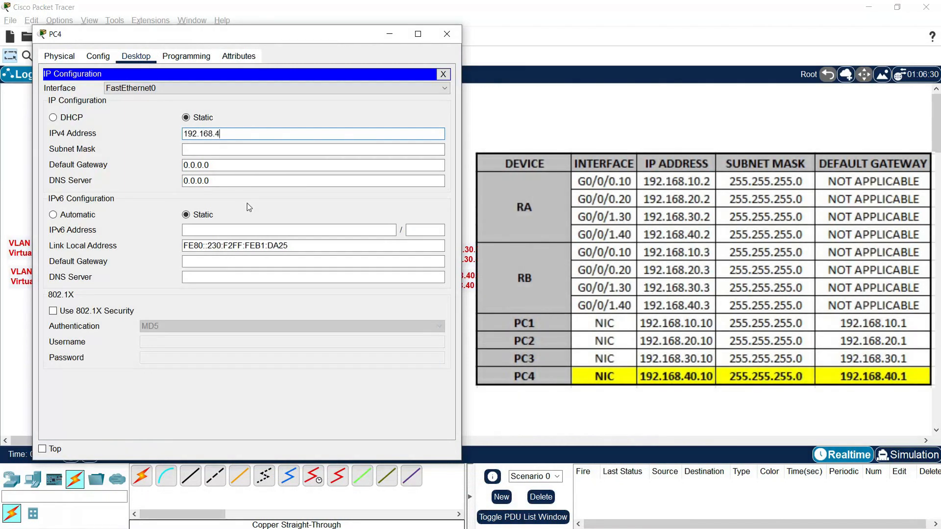
key("Tab")
key("Tab")
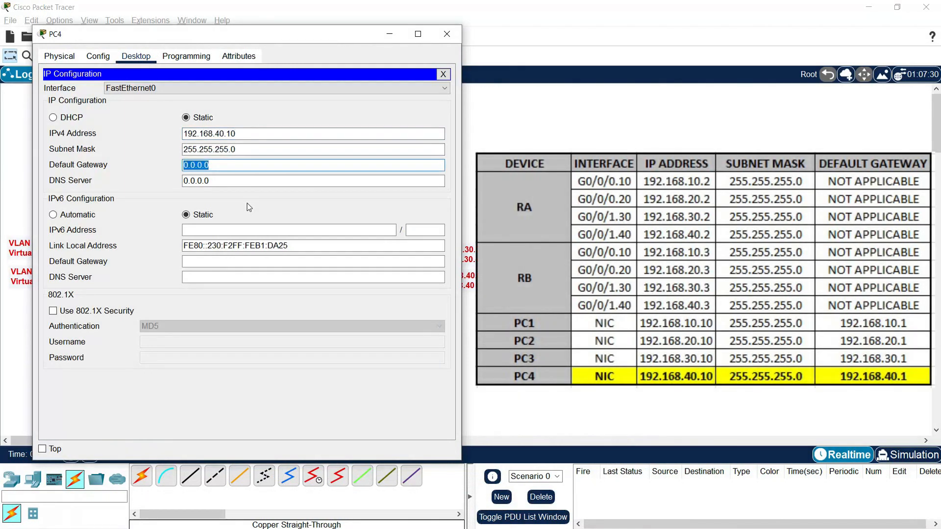
type("192.168.40.1")
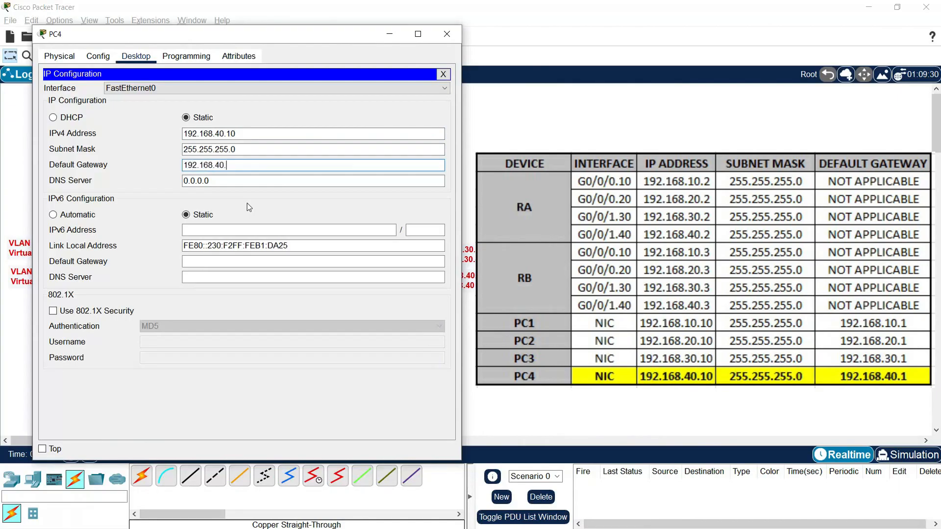
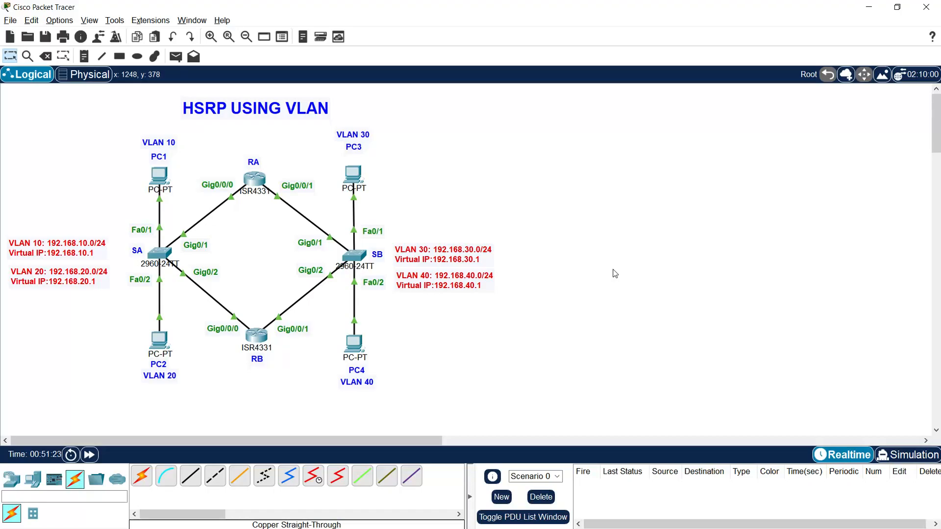
Step: Open router RA's command line with its window moved clear of the topology
left_click(253, 184)
left_click_drag(466, 108, 636, 36)
left_click(554, 402)
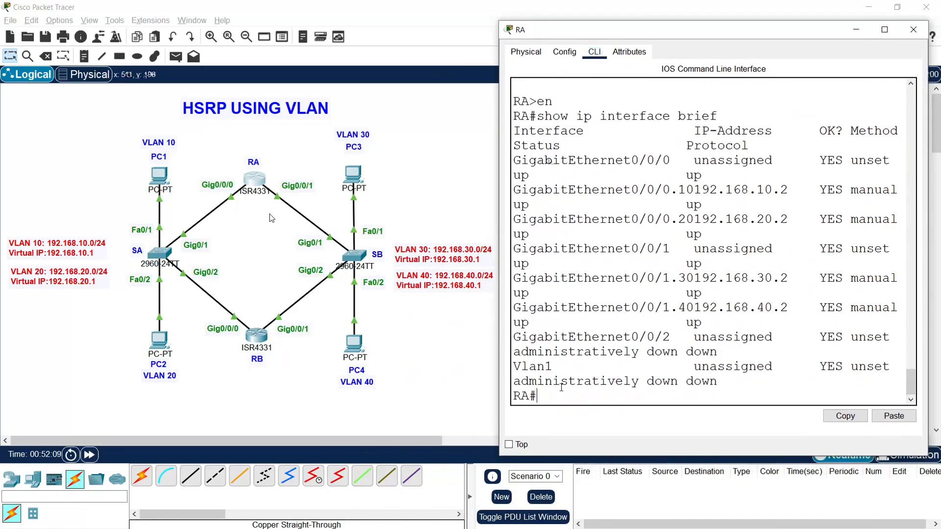
key("Return")
key("Return")
key("Return")
key("Return")
key("Return")
key("Return")
key("Return")
key("Return")
key("Return")
Step: Try to enter subinterface g0/0/0.10 on RA from privileged EXEC mode
type("interface")
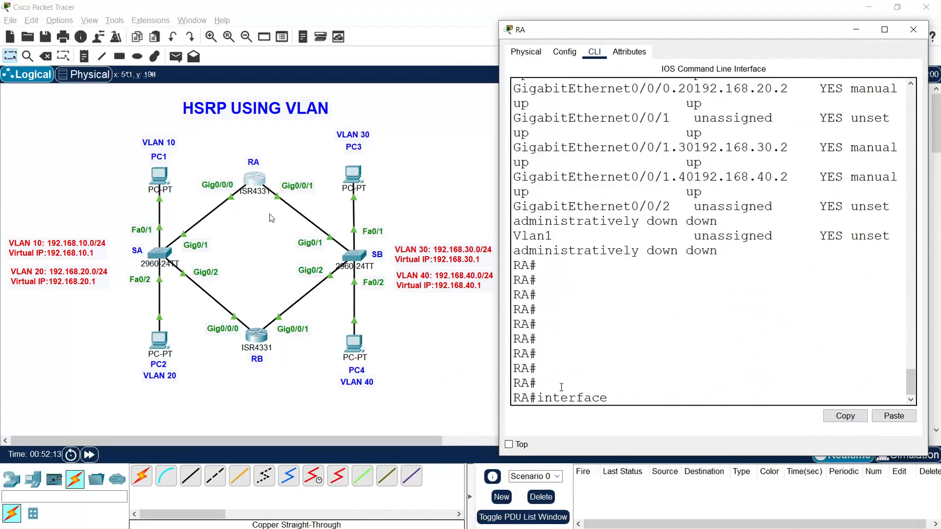
type(" g0/0/0.10")
key("Return")
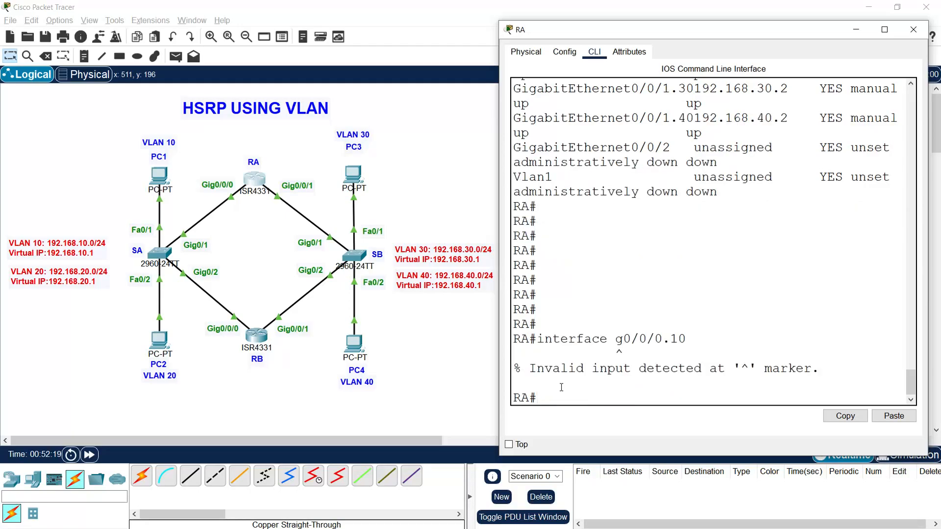
Step: Enter global configuration mode on RA and select subinterface g0/0/0.10
type("conf t")
key("Return")
key("Return")
key("Return")
type("interface g0/0/0.10")
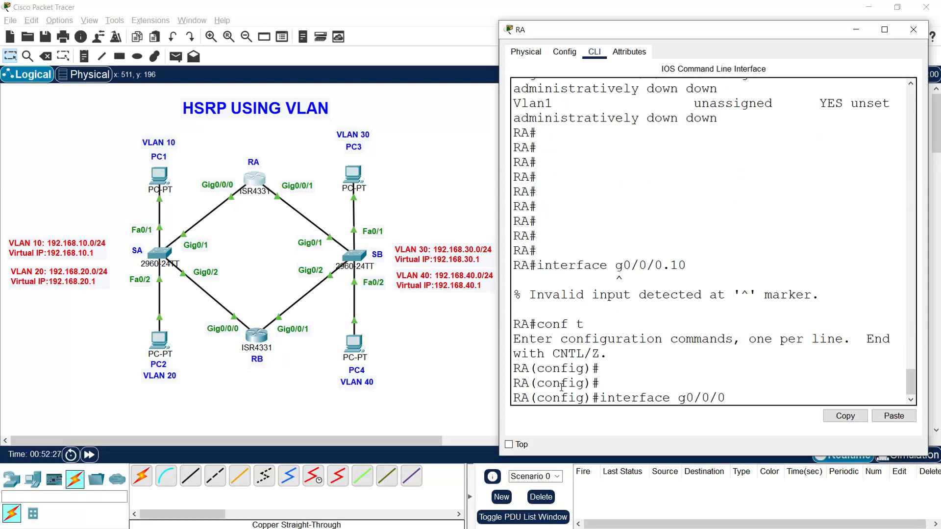
key("Return")
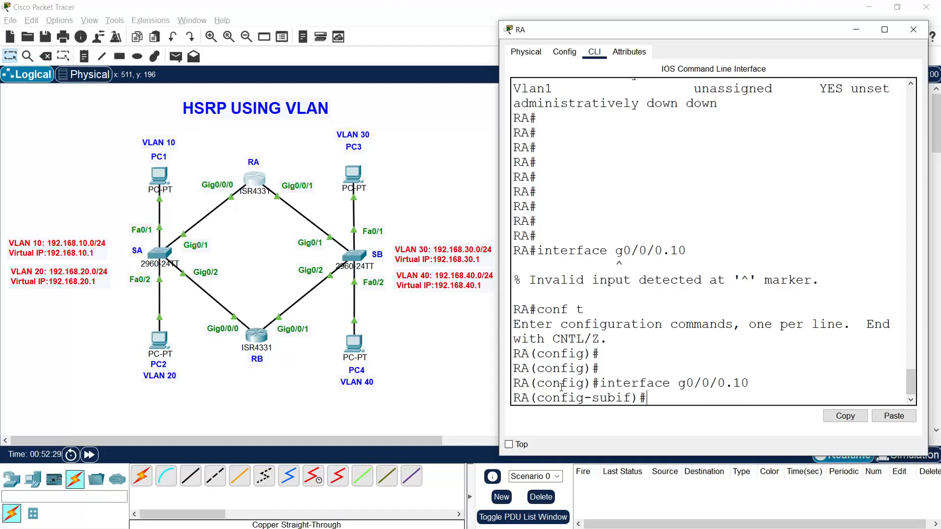
Step: List the available options of the standby command on subinterface g0/0/0.10 and examine the version option
type("standby 10")
key("BackSpace")
key("BackSpace")
type("?")
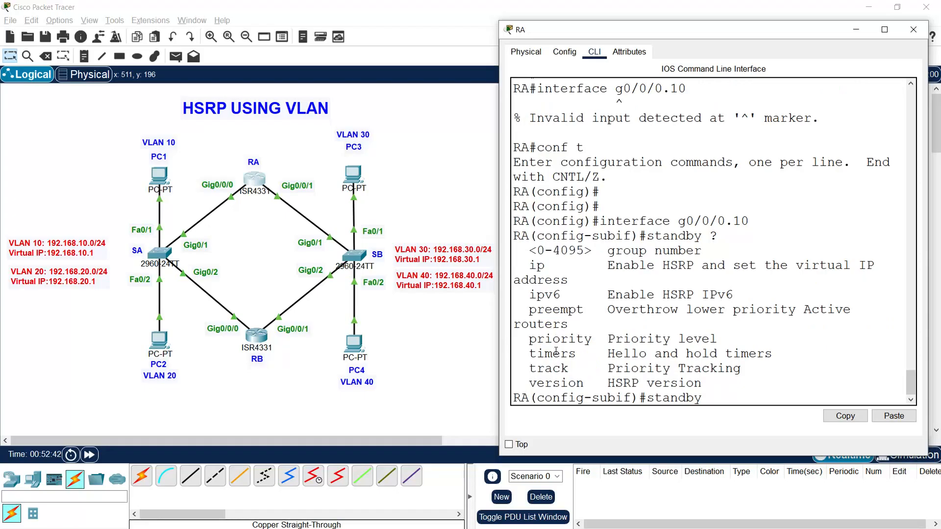
left_click_drag(529, 383, 688, 385)
left_click(687, 385)
Step: Check the accepted HSRP version numbers and set standby version 2 on RA's g0/0/0.10
type("version")
type(" ?")
type("2")
key("Return")
Step: Assign HSRP group 10 the virtual IP 192.168.10.1 on RA's g0/0/0.10
type("standby")
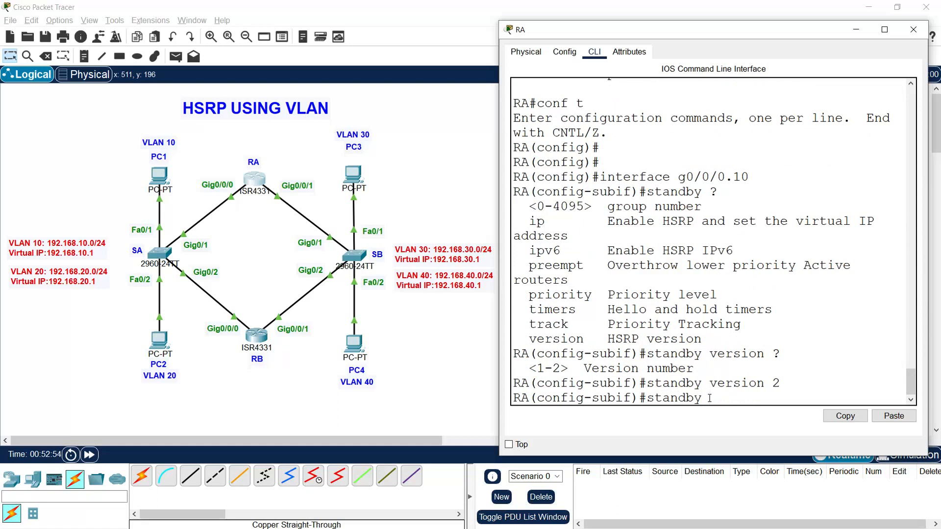
type(" 10")
type("ip 192.168.10.1")
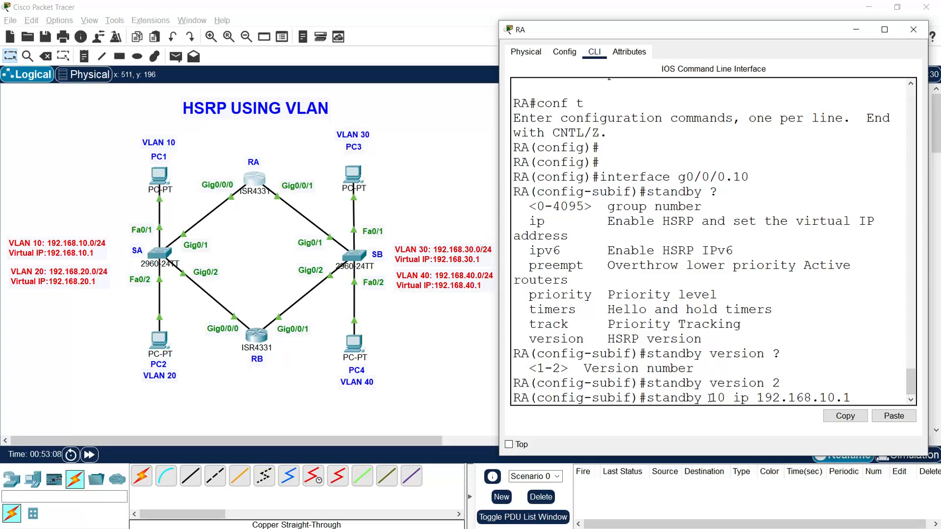
key("Return")
key("Return")
Step: Set the priority of HSRP group 10 to 255 on RA
type("stan")
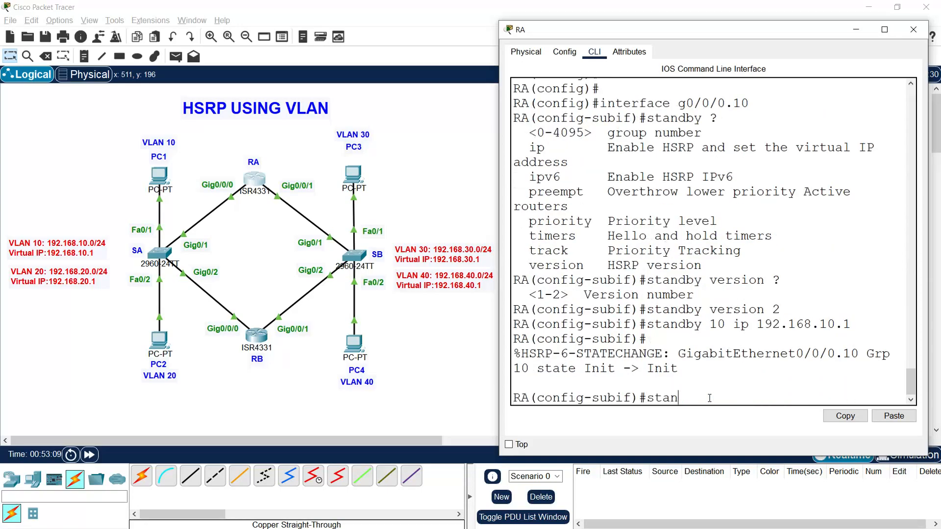
type("dby 10 priority")
type("255")
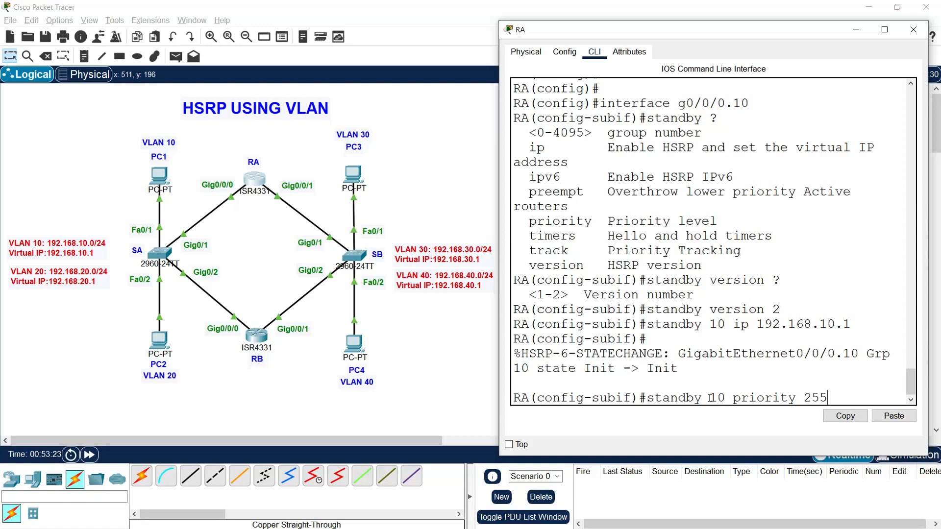
key("Return")
Step: Enable preemption for HSRP group 10 on RA's g0/0/0.10
type("standby")
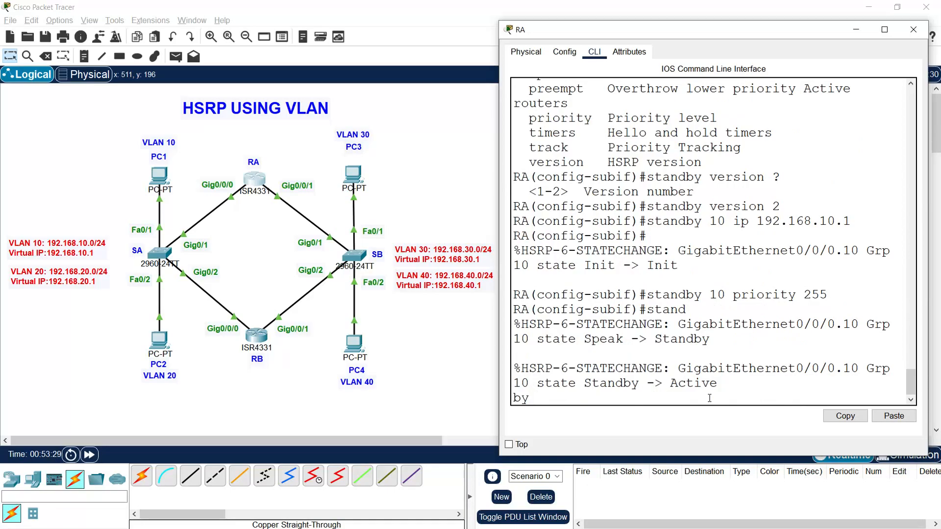
key("Tab")
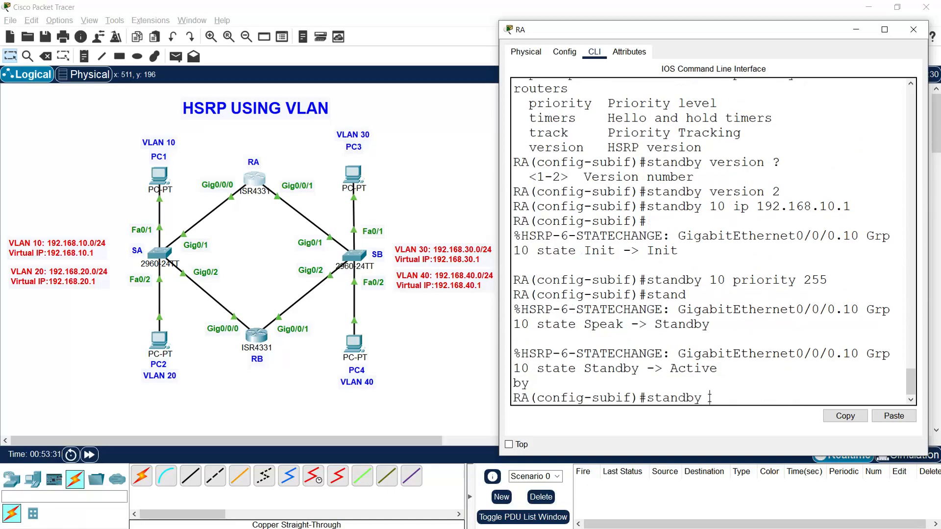
type("10 preempt")
key("Return")
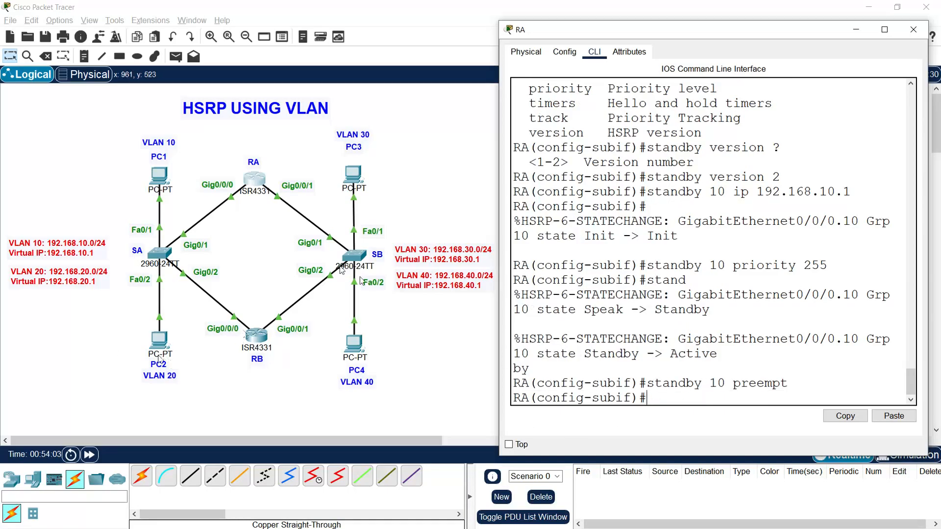
Step: Switch to RA's subinterface g0/0/0.20 and set standby version 2 on it
type("interface")
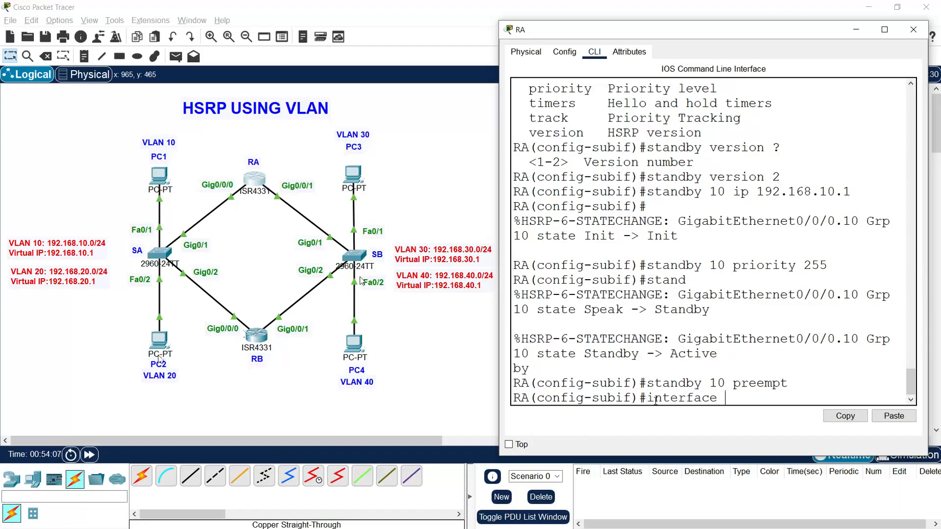
type(" g0/0/0.")
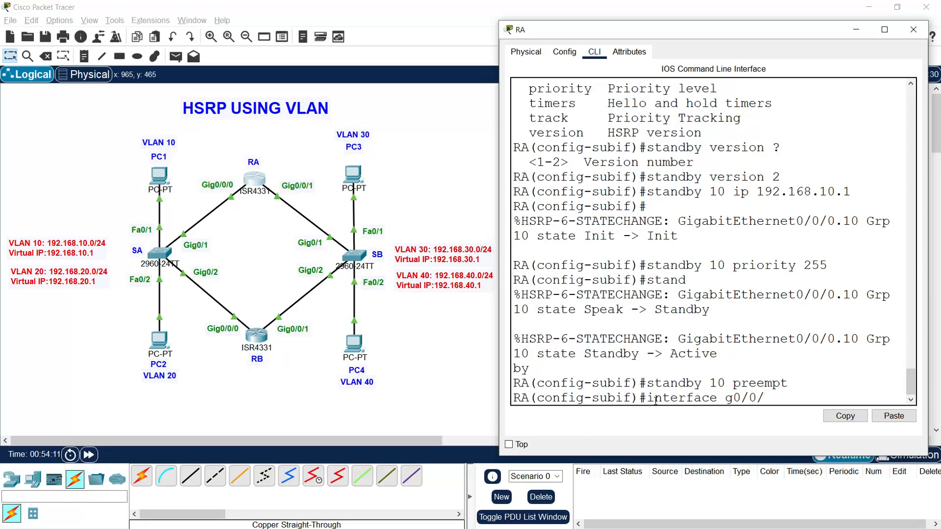
type("20")
key("Return")
type("standby version 2")
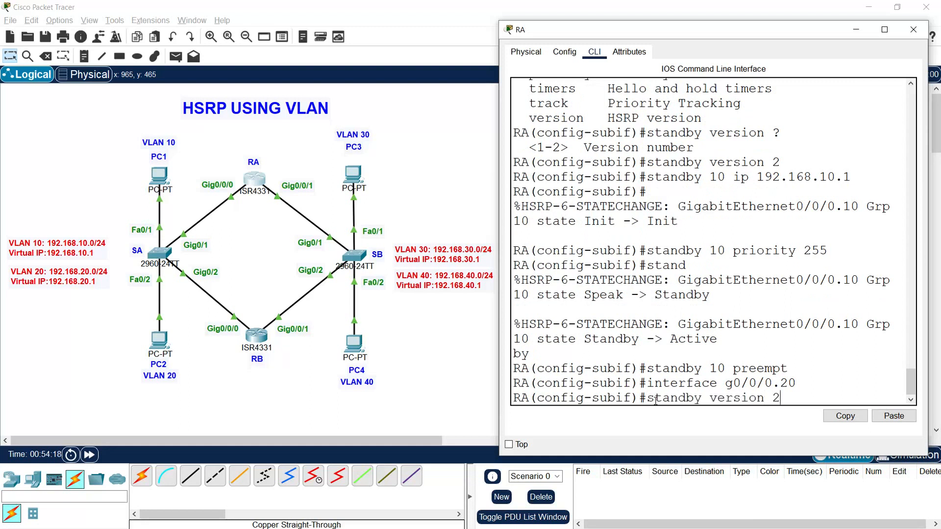
key("Return")
Step: Assign HSRP group 20 the virtual IP 192.168.20.1 on RA's g0/0/0.20
type("stan")
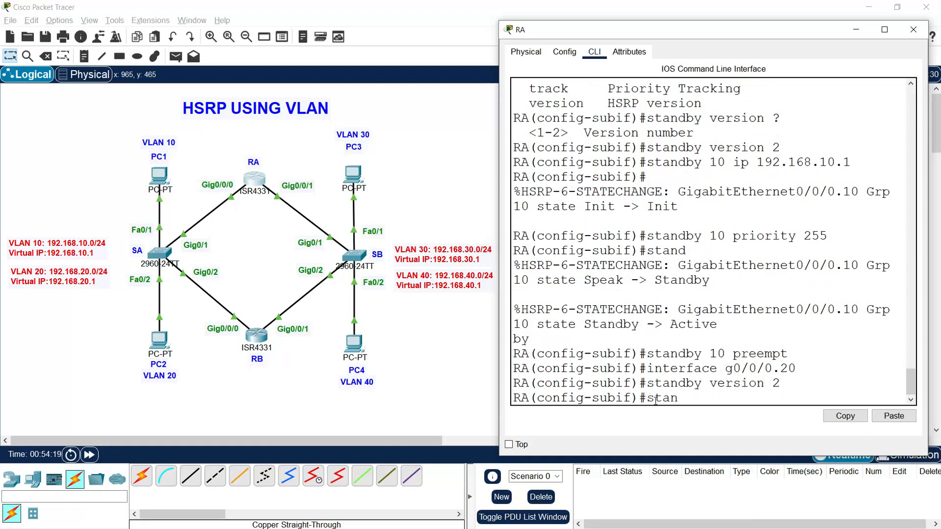
type("dby 20 ip 192.1")
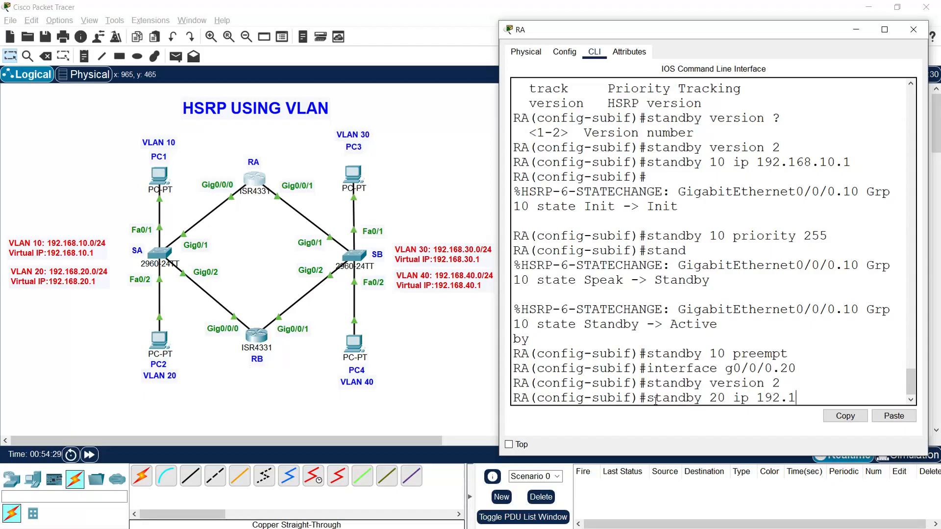
type("68.20.1")
key("Return")
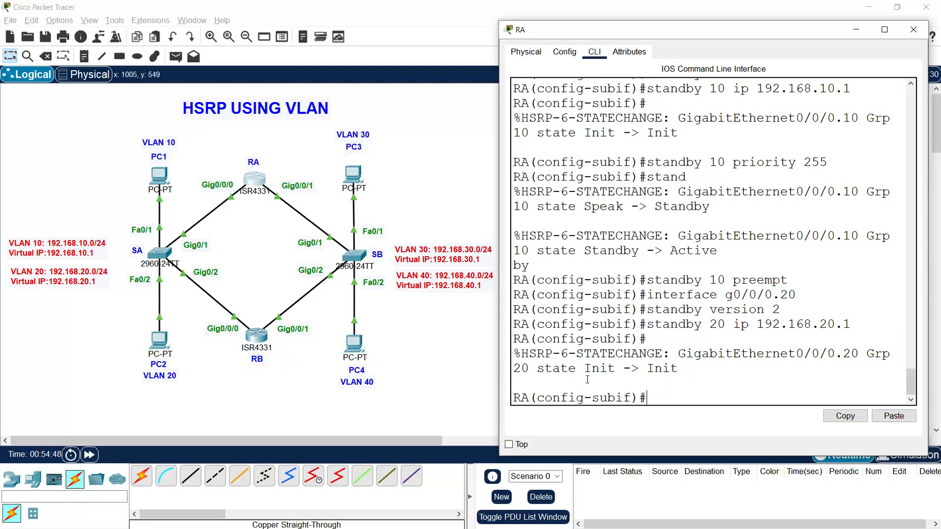
Step: Enable preemption for HSRP group 20 on RA's g0/0/0.20
type("standby ")
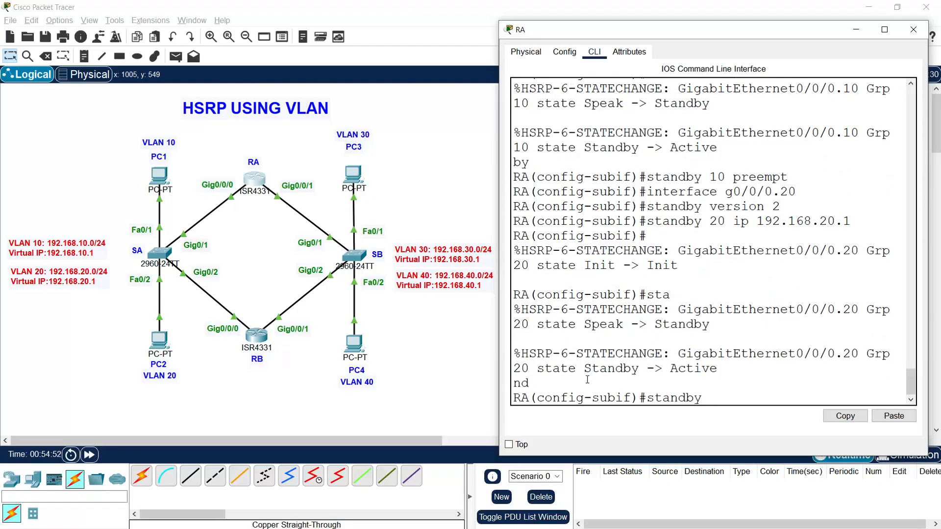
type("20 preempt")
key("Return")
key("Return")
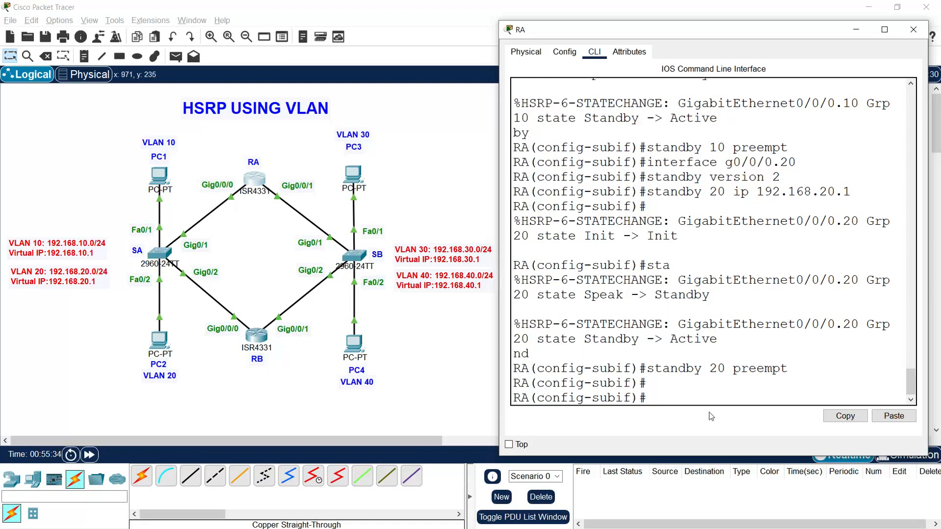
Step: Switch to RA's subinterface g0/0/1.30 and set standby version 2 on it
type("interface g0/0/1")
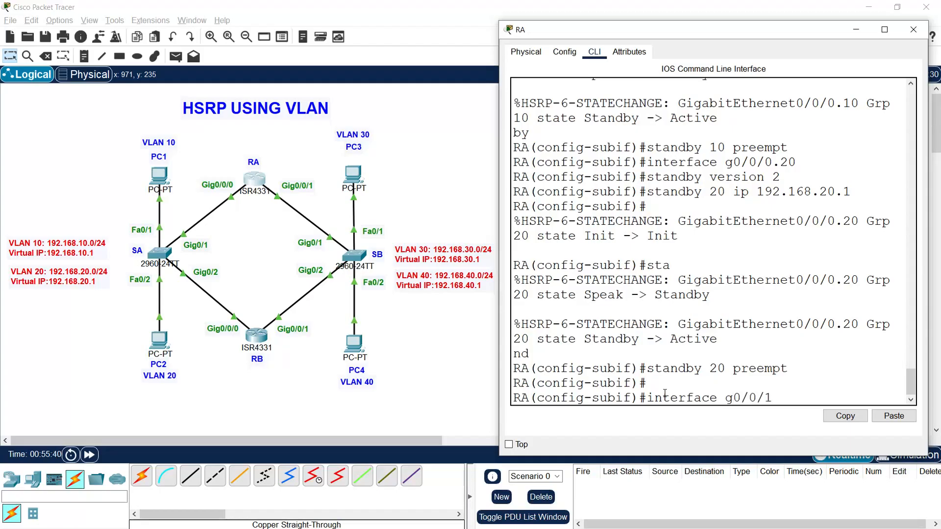
type(".30")
key("Return")
type("standby version")
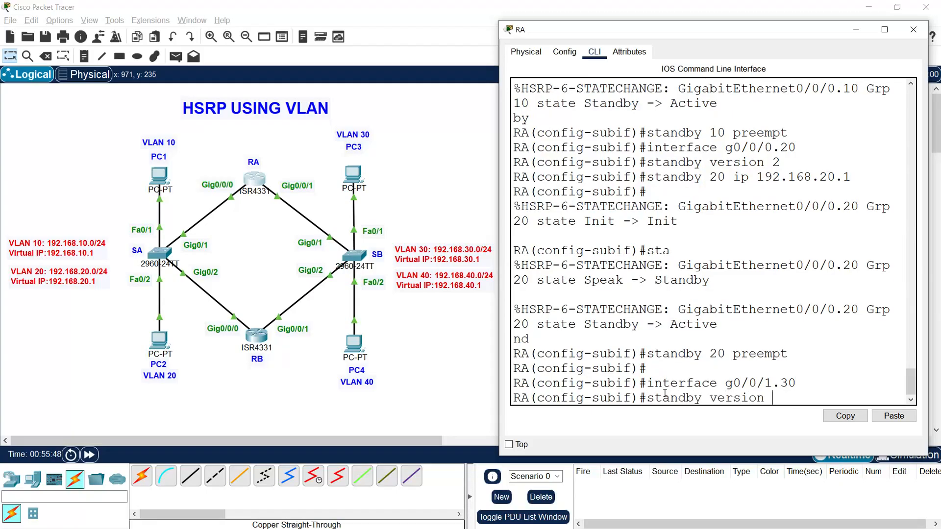
type(" 2")
key("Return")
Step: Assign HSRP group 30 the virtual IP 192.168.30.1 on RA's g0/0/1.30
type("standby")
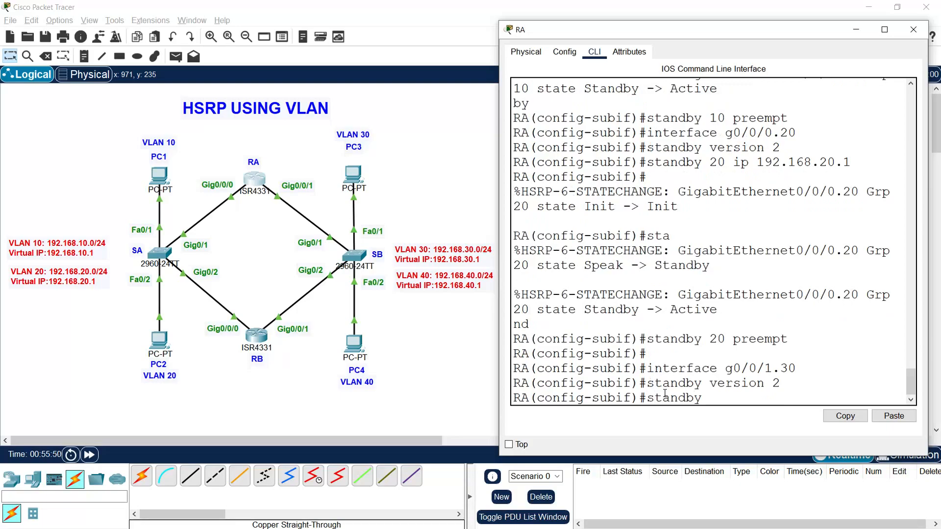
type(" 30 ip 192.168.30.1")
key("Return")
Step: Set the priority of HSRP group 30 to 255 on RA
type("s")
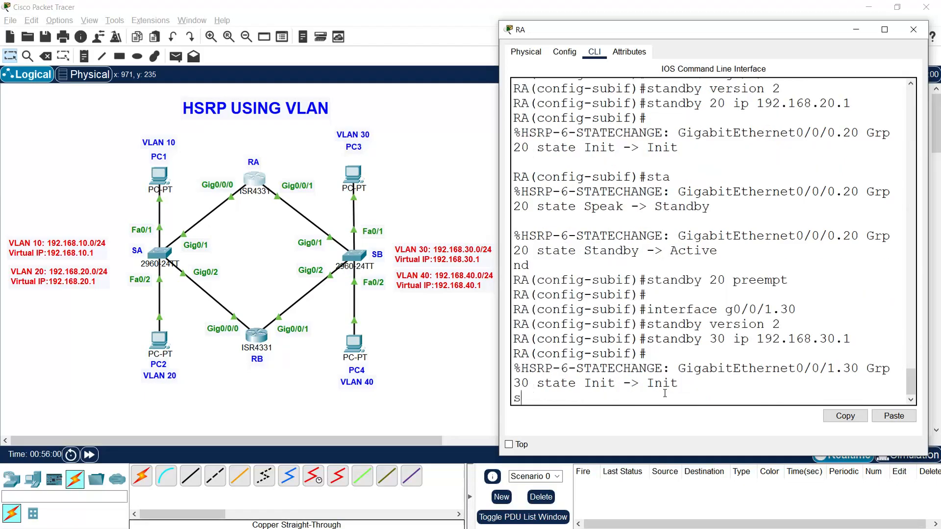
type("tandby 30 priority")
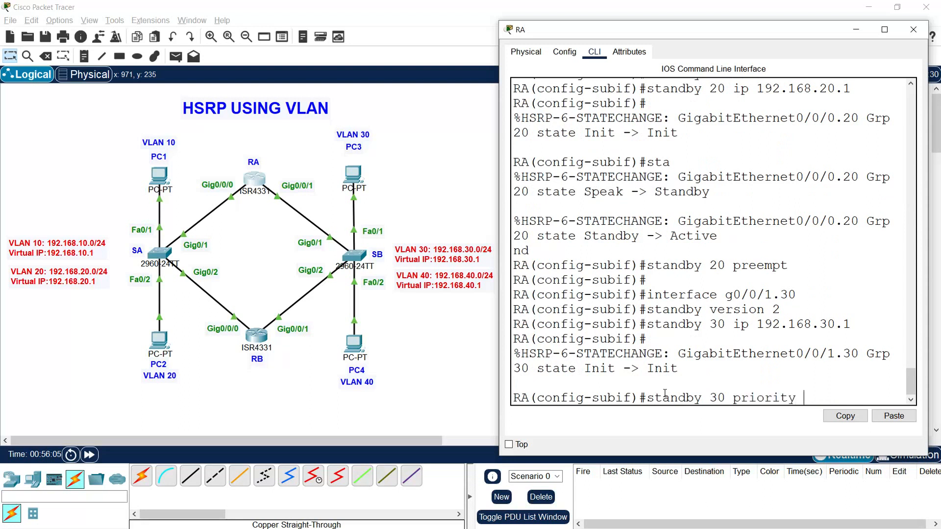
type(" 255")
key("Return")
Step: Enable preemption for HSRP group 30 on RA's g0/0/1.30
type("standby 30 preempt")
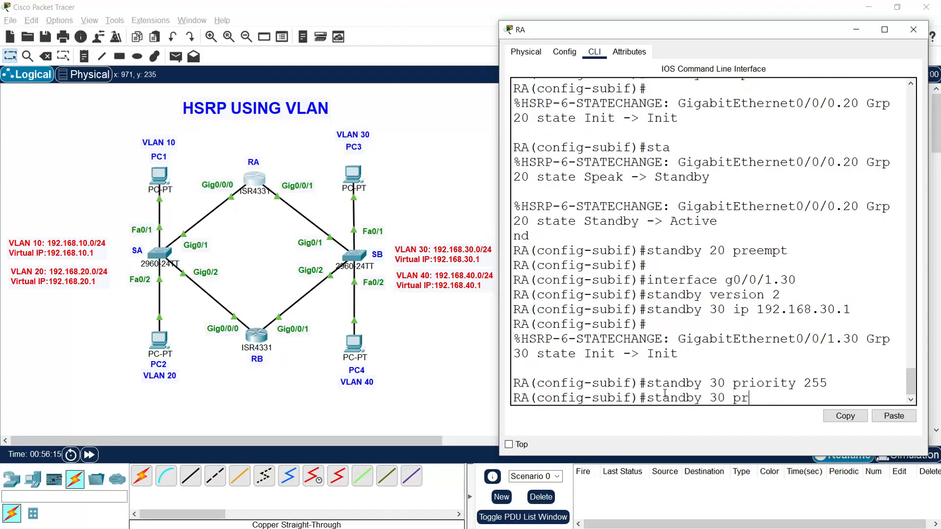
key("Return")
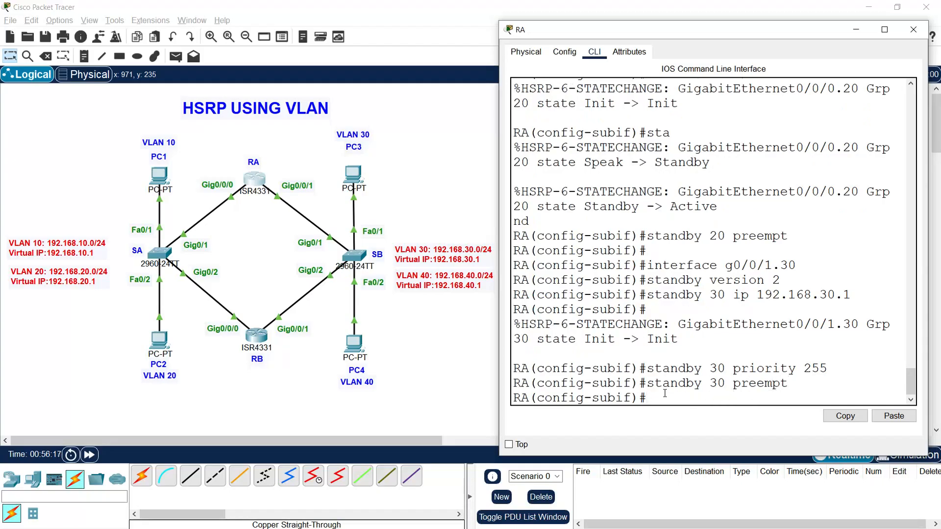
key("Return")
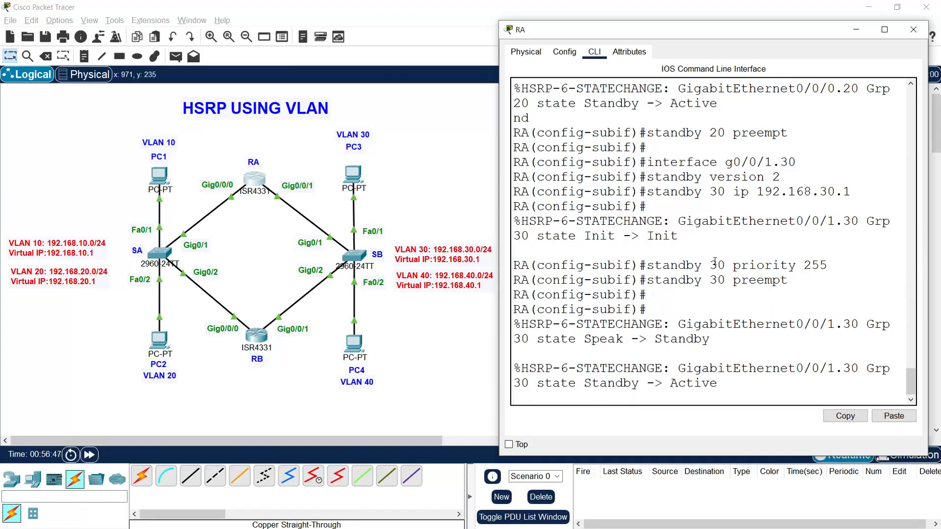
key("Return")
key("Return")
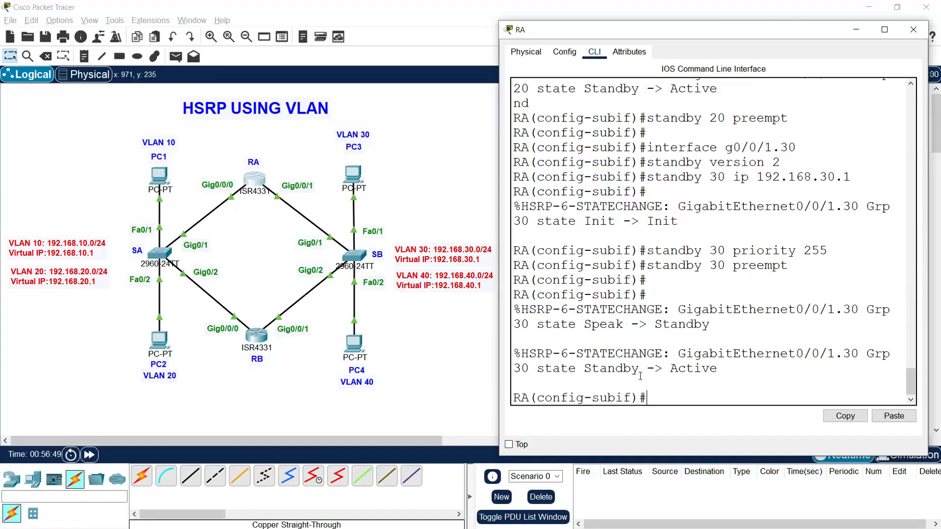
Step: Switch to RA's subinterface g0/0/1.40 and set standby version 2 on it
type("int")
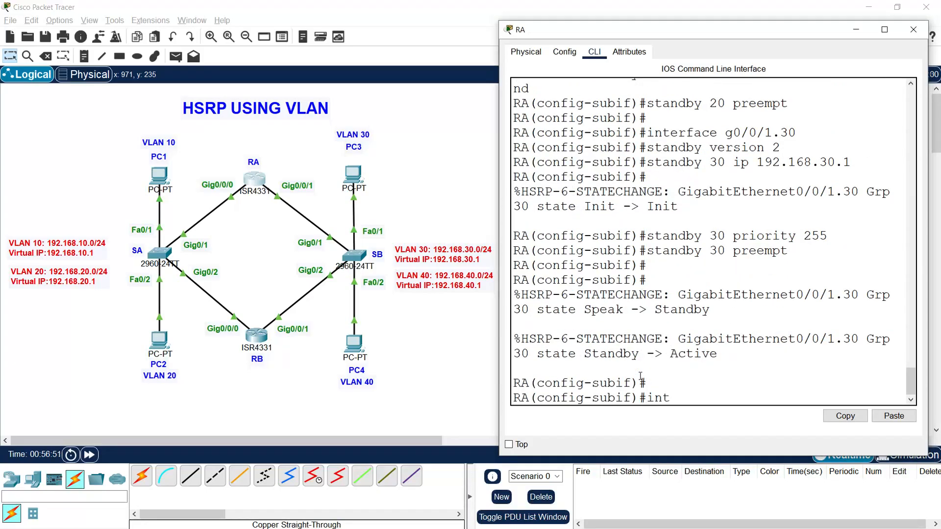
type("erface g0/0/1.")
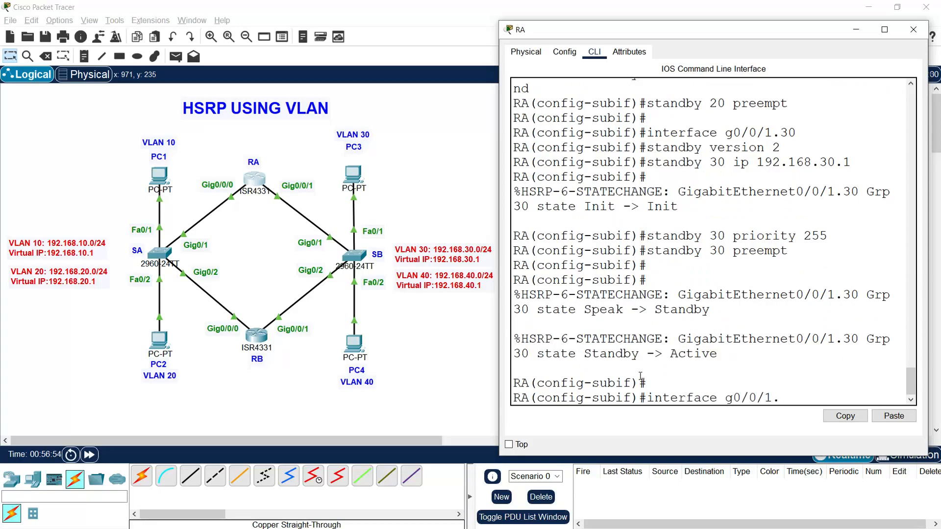
type("40")
key("Return")
type("stand")
type("by beri")
key("BackSpace")
key("BackSpace")
type("v")
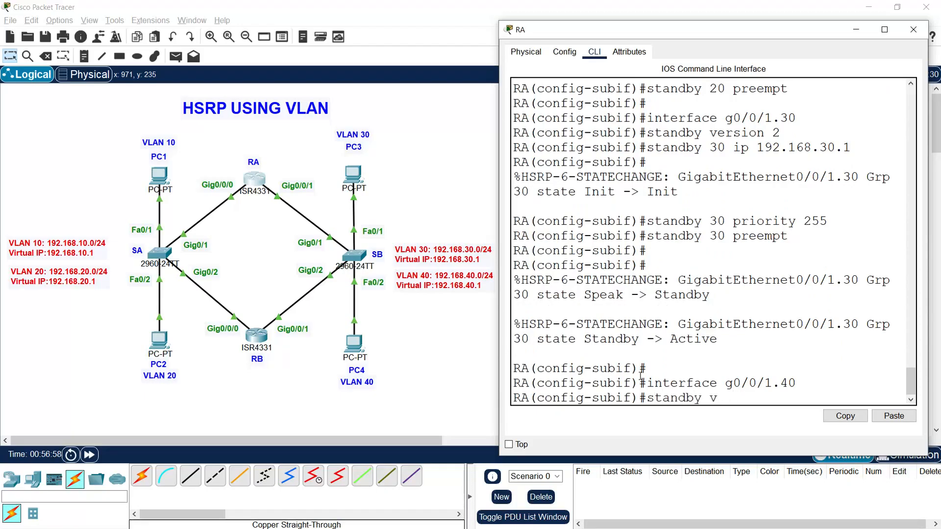
type("ersion 2")
key("Return")
Step: Assign HSRP group 40 the virtual IP 192.168.40.1 on RA's g0/0/1.40
type("standby")
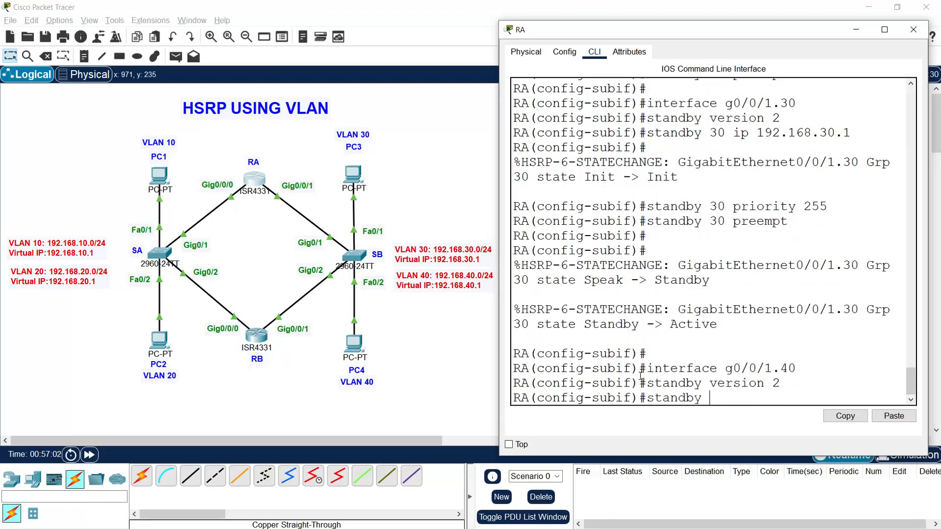
type(" 40 ip 192.168.40.1")
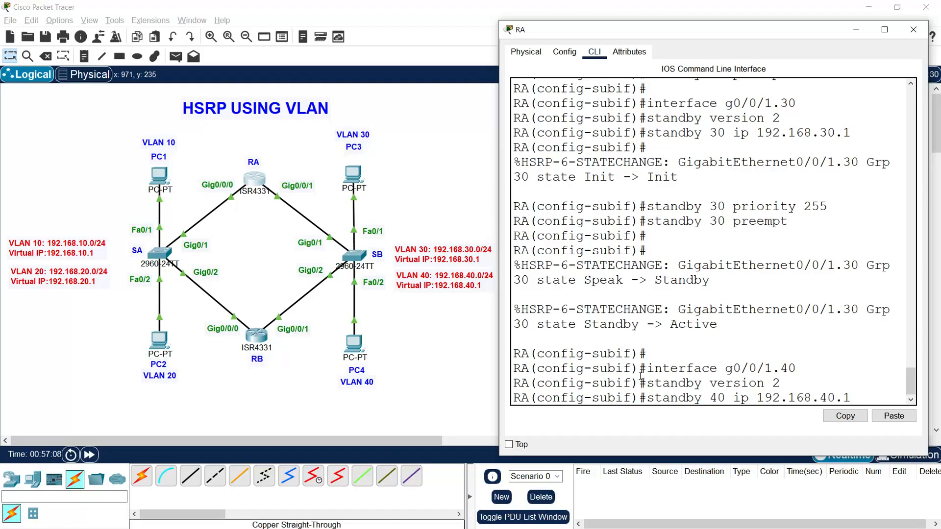
key("Return")
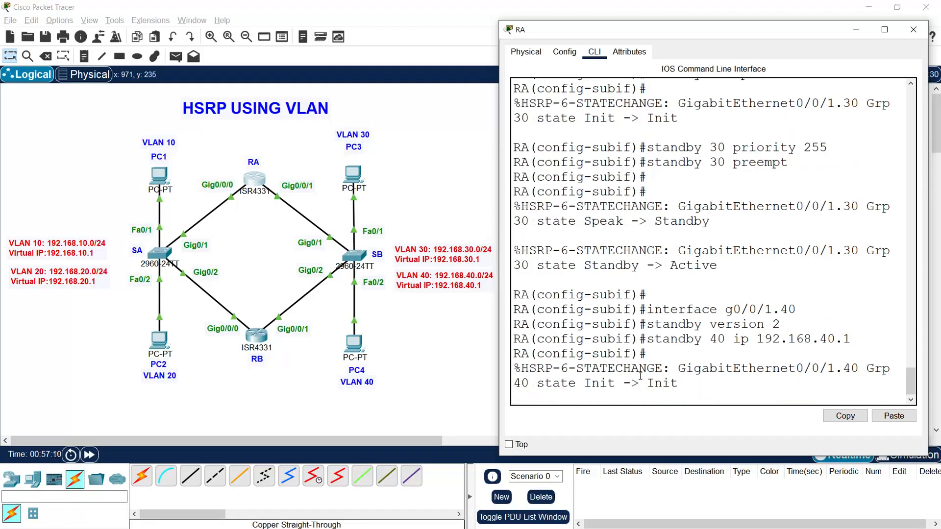
Step: Enable preemption for HSRP group 40 on RA's g0/0/1.40
type("standby ")
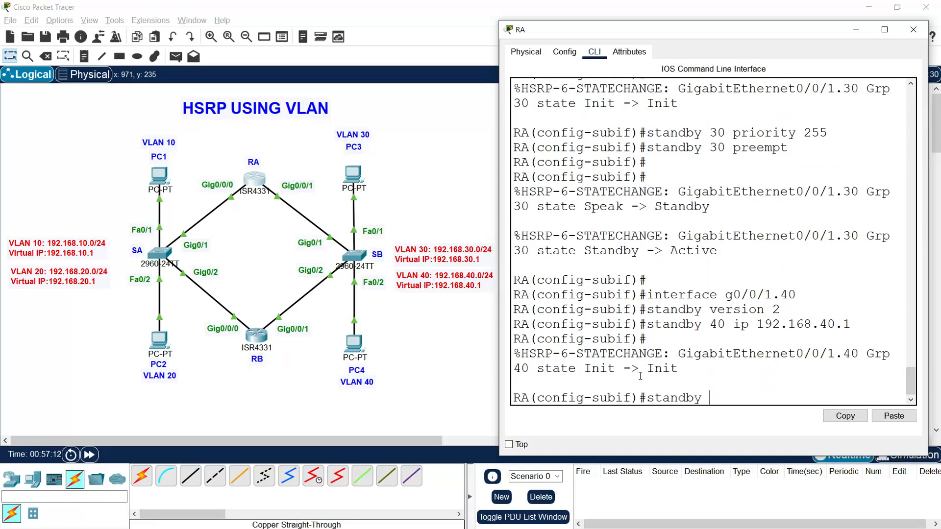
type("40 preempt")
key("Return")
key("Return")
key("Return")
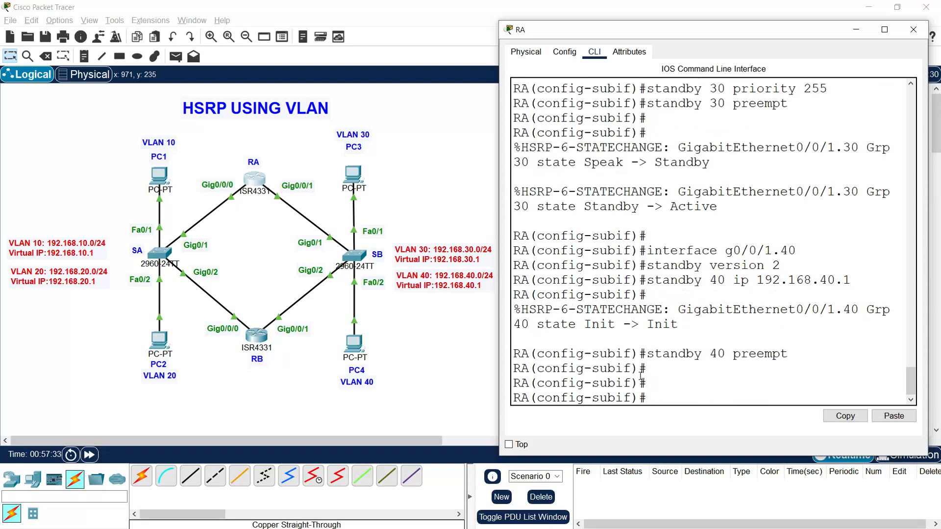
Step: Leave configuration mode on RA, save the running configuration to startup-config, and close the router's window
type("end")
key("Return")
type("c")
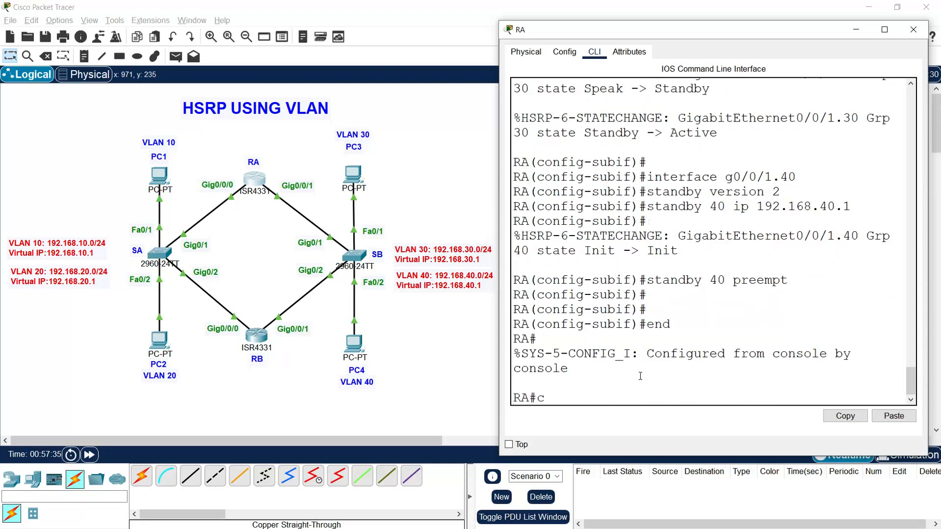
type("opy run")
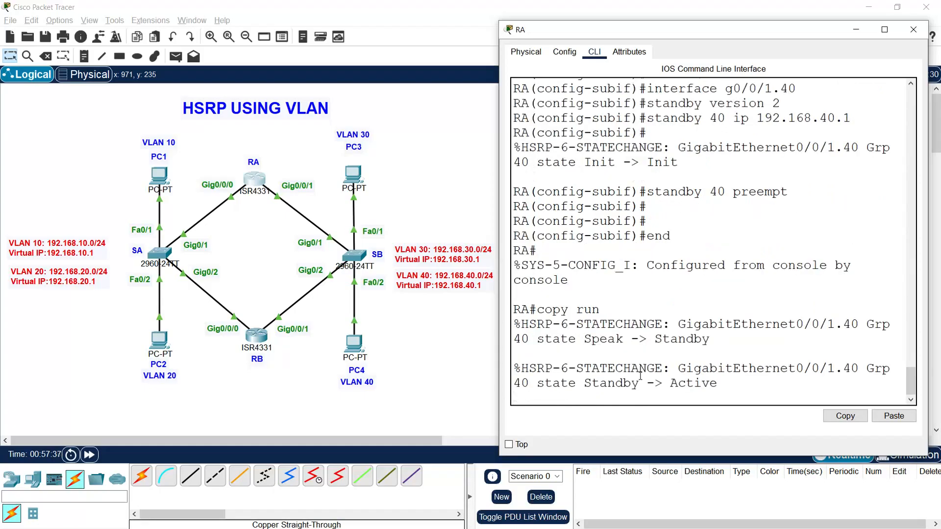
type(" start")
key("Return")
key("Return")
key("Return")
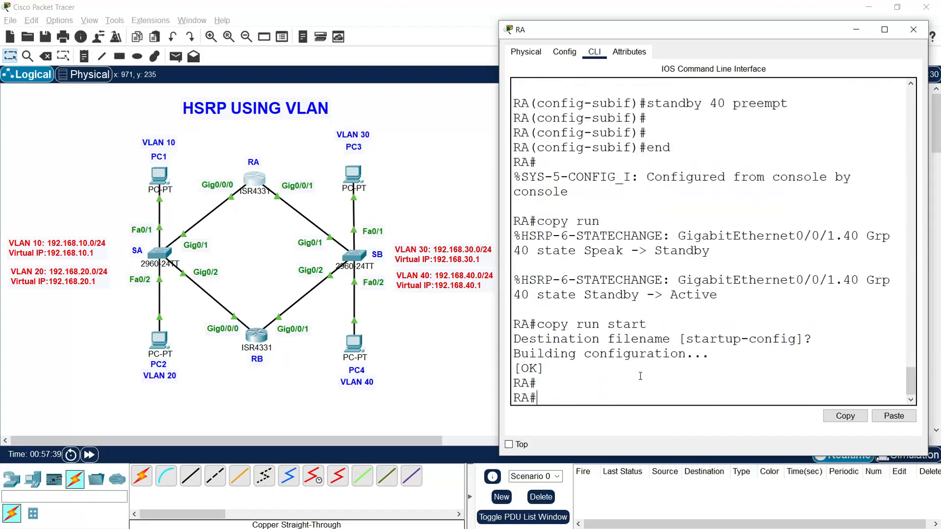
left_click(913, 30)
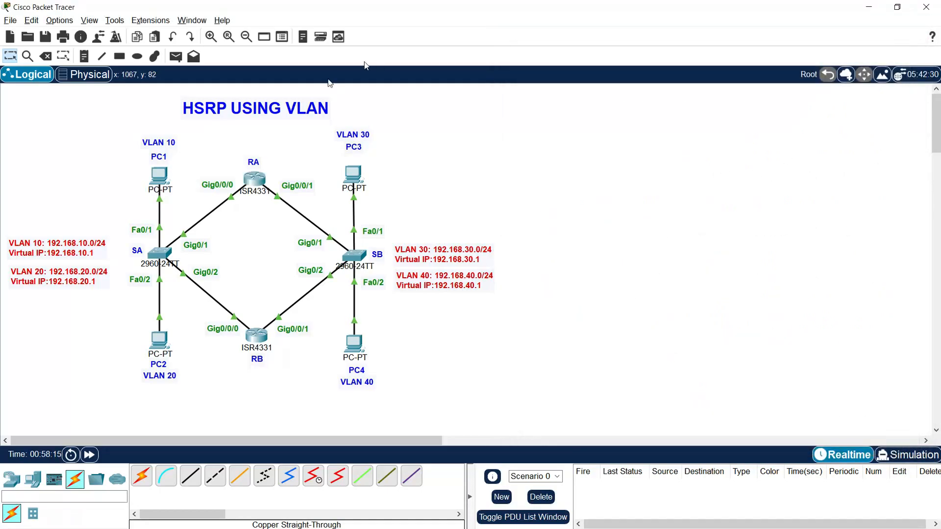
Step: Open router RB's command line and enter global configuration mode
left_click(256, 336)
left_click_drag(462, 103, 602, 27)
key("Return")
type("enable")
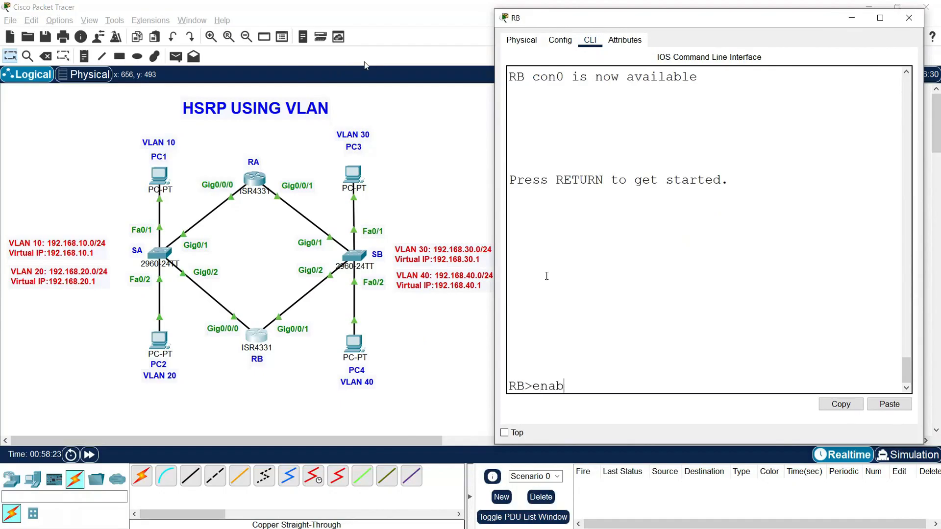
key("Return")
type("conf t")
key("Return")
Step: Select RB's subinterface g0/0/0.10 and set standby version 2 on it
type("interface g0/0/0.10")
key("Return")
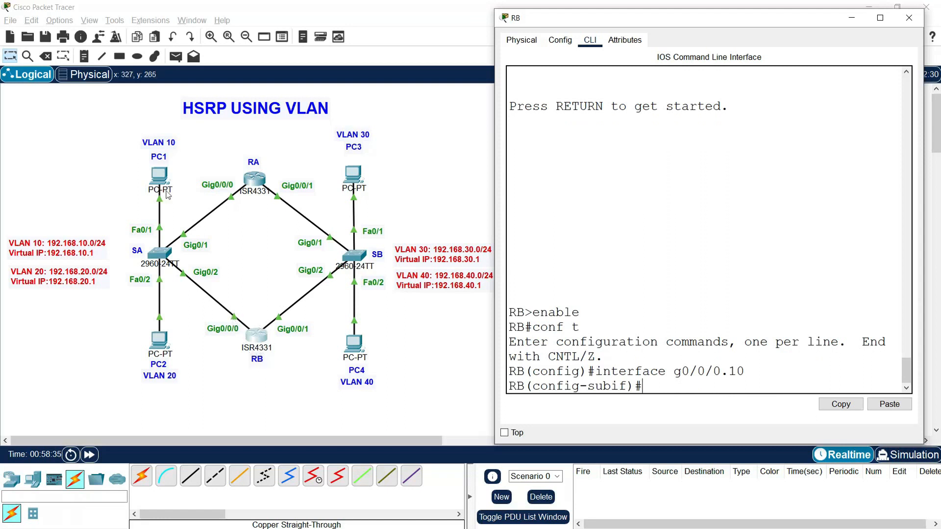
type("standby version 2")
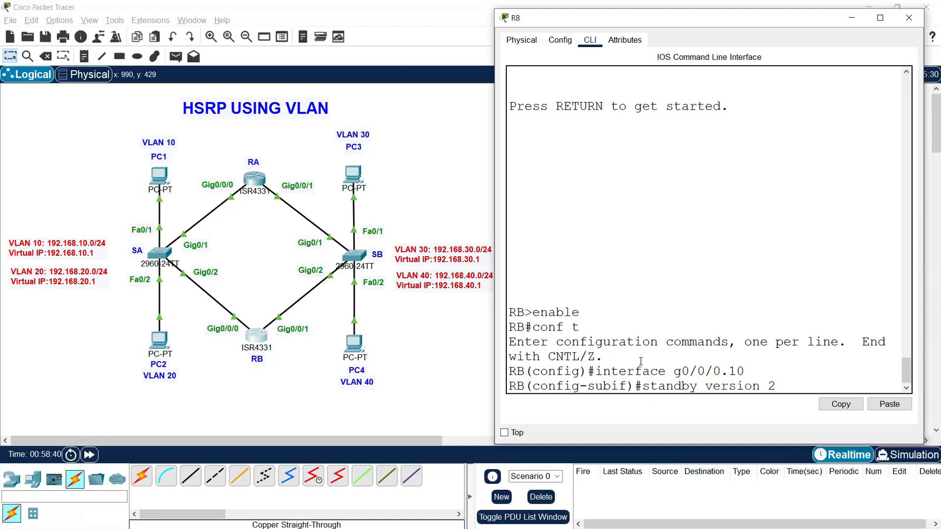
key("Return")
Step: Assign HSRP group 10 the virtual IP 192.168.10.1 on RB's g0/0/0.10
type("standby ")
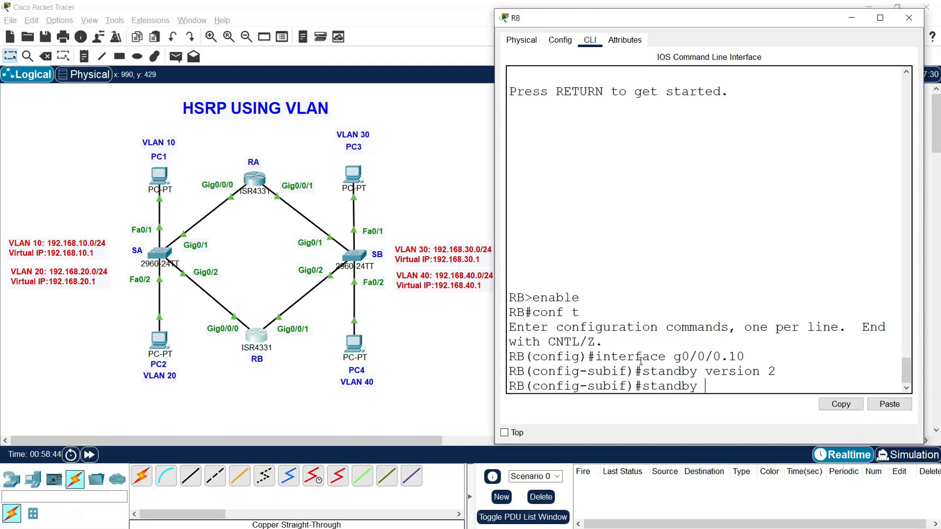
type("10 ip 192.168.10.1")
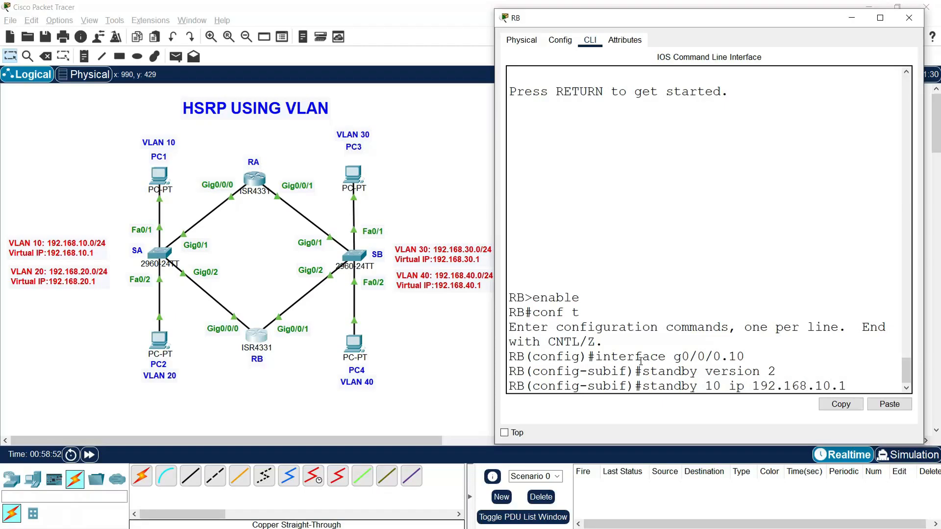
key("Return")
Step: Enable preemption for HSRP group 10 on RB's g0/0/0.10
type("standby 10")
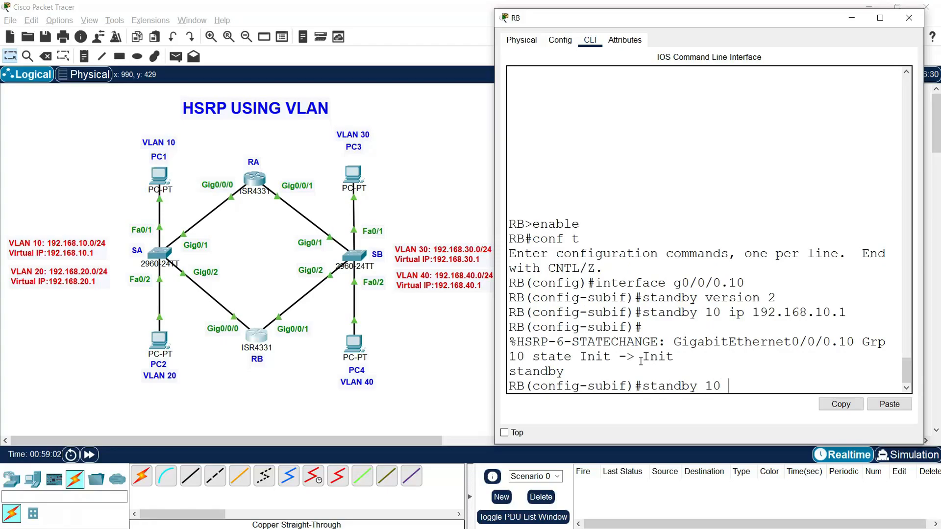
type("preempt")
key("Return")
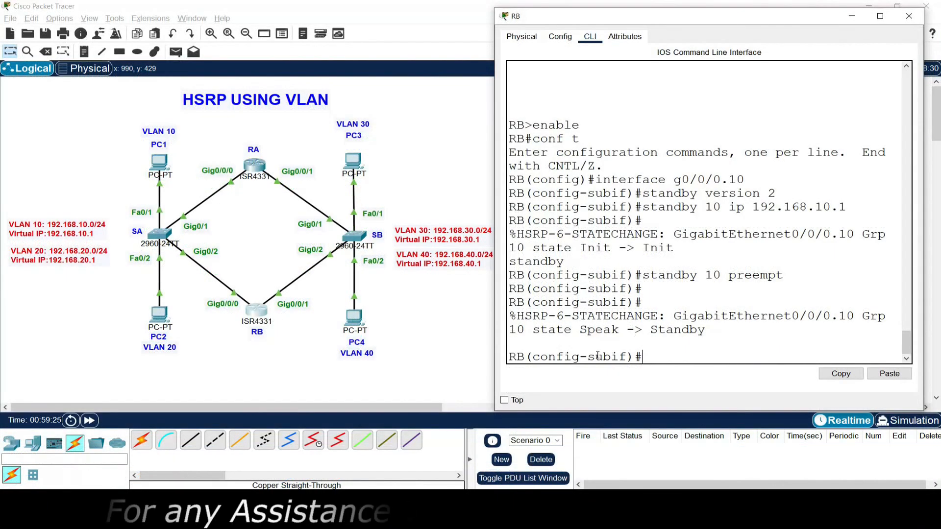
Step: Switch to RB's subinterface g0/0/0.20 and set standby version 2 on it
type("inter")
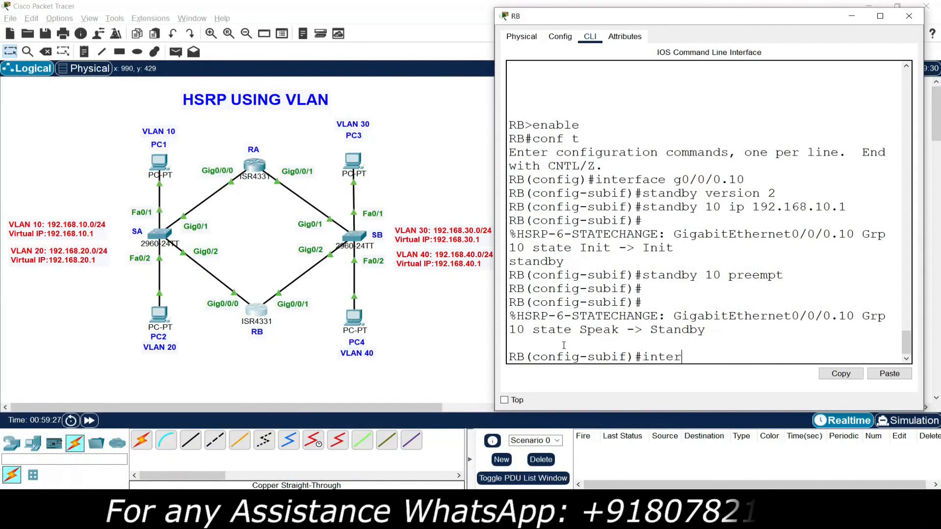
type("face g0/")
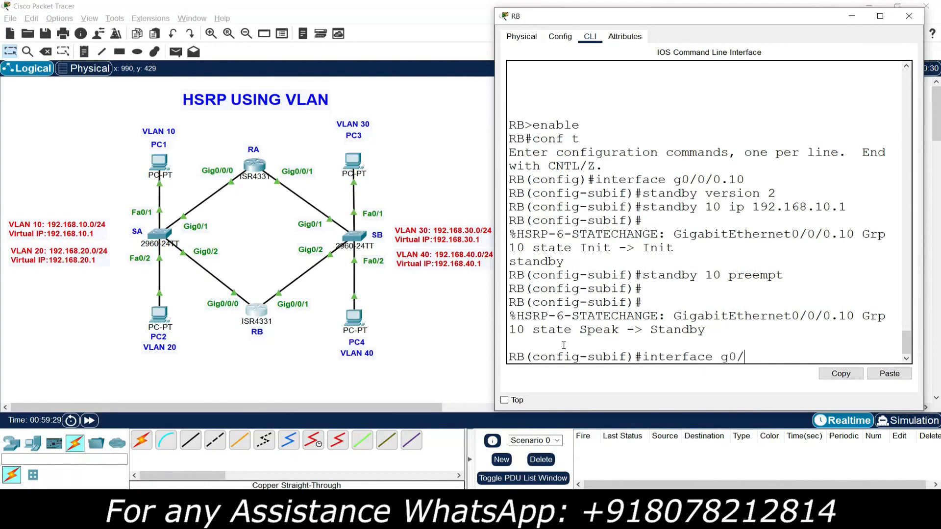
type("0/0.20")
key("Return")
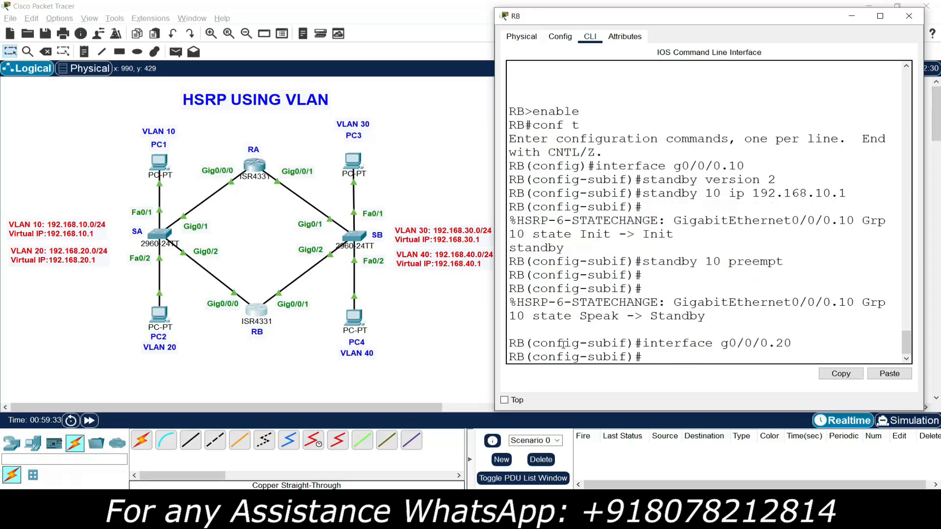
type("standby version 2")
key("Return")
Step: Assign HSRP group 20 the virtual IP 192.168.20.1 on RB's g0/0/0.20
type("standby 20 ip 192.168.201")
key("BackSpace")
key("BackSpace")
type(".1")
key("Return")
Step: Set the priority of HSRP group 20 to 255 on RB's g0/0/0.20
type("sta")
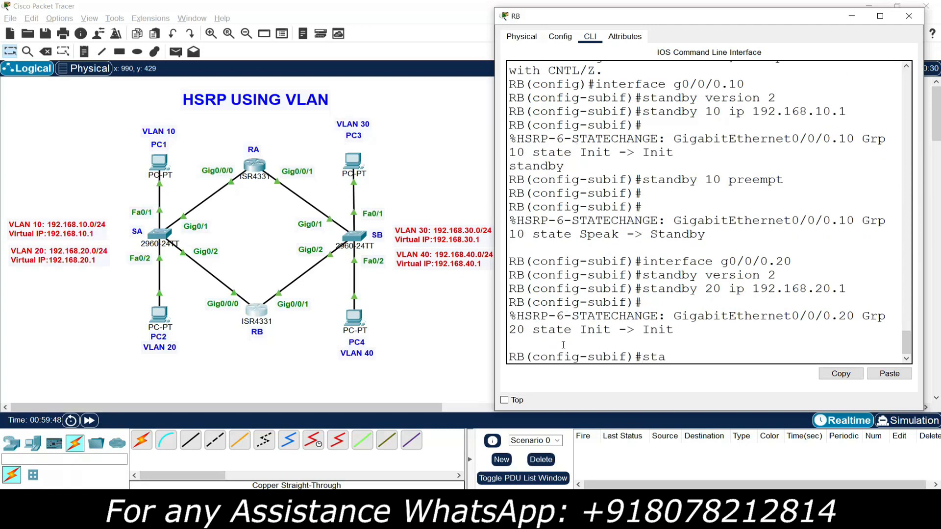
type("ndby 20 priority")
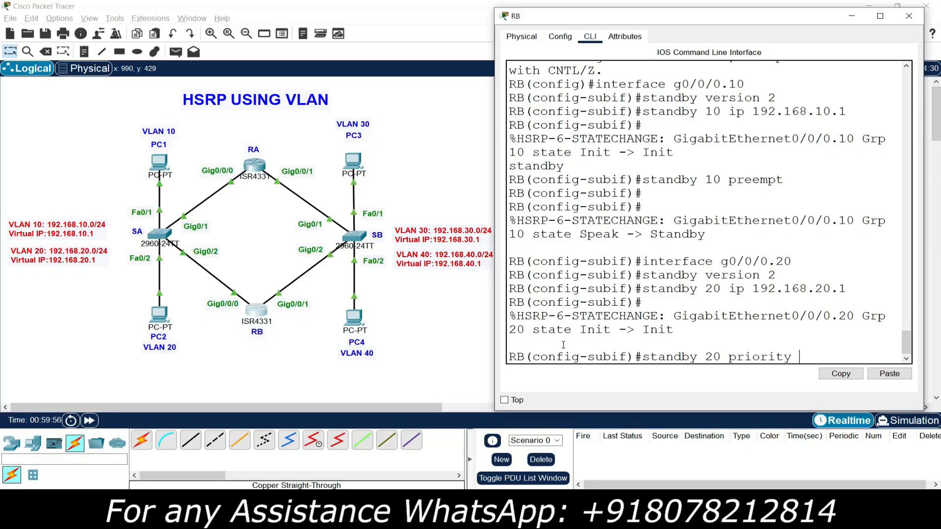
type("255")
key("Return")
Step: Enable preemption for HSRP group 20 on RB's g0/0/0.20 and check the group's state change
type("stand")
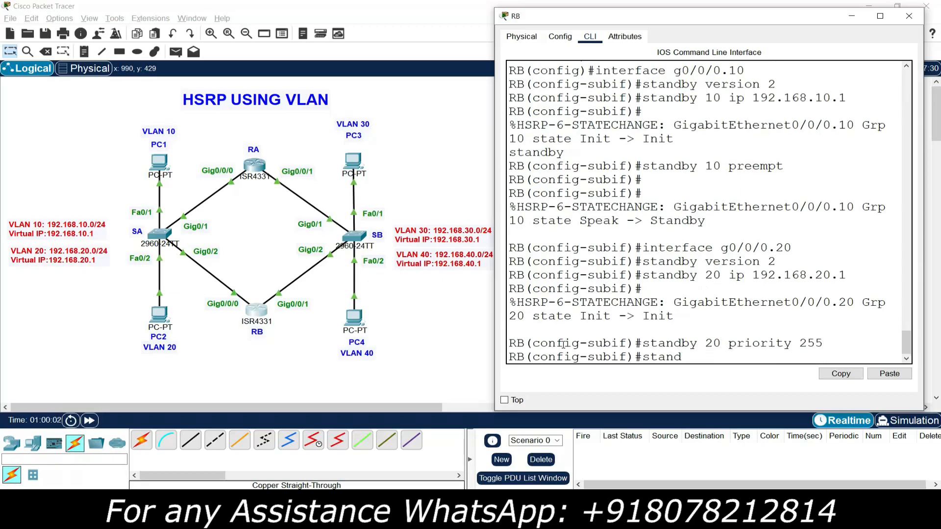
type("by 20 preempt")
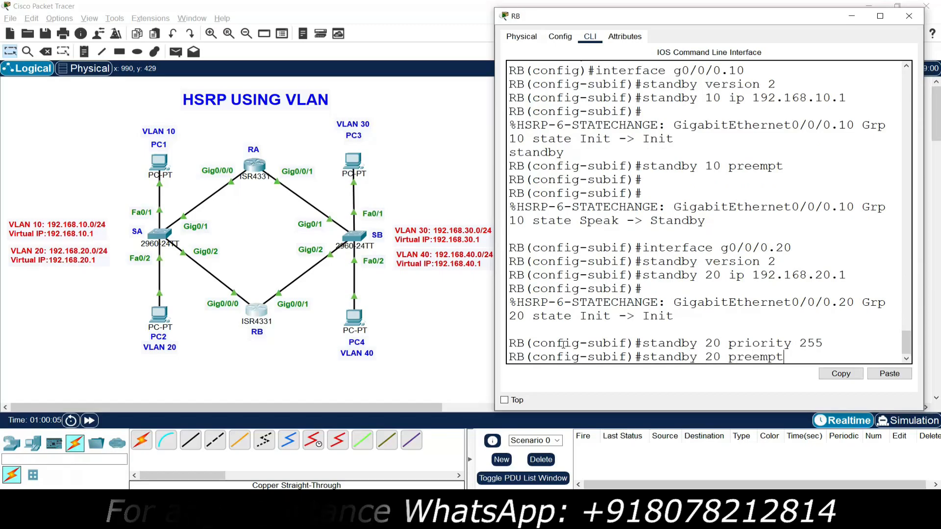
key("Return")
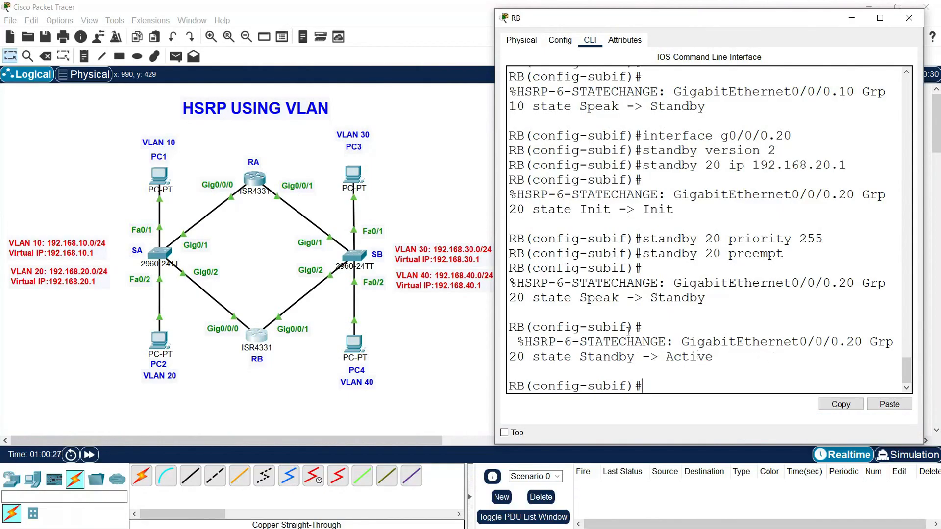
left_click(664, 358)
double_click(683, 359)
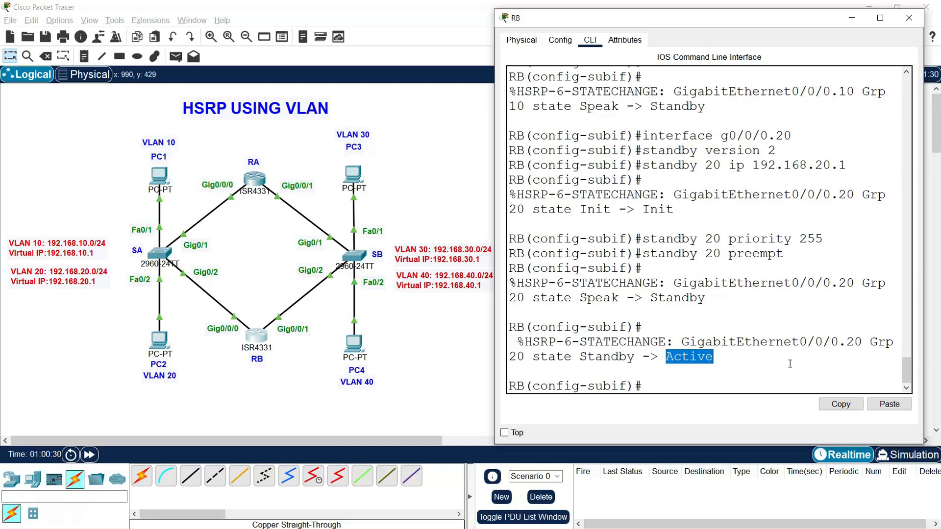
left_click_drag(806, 342, 860, 342)
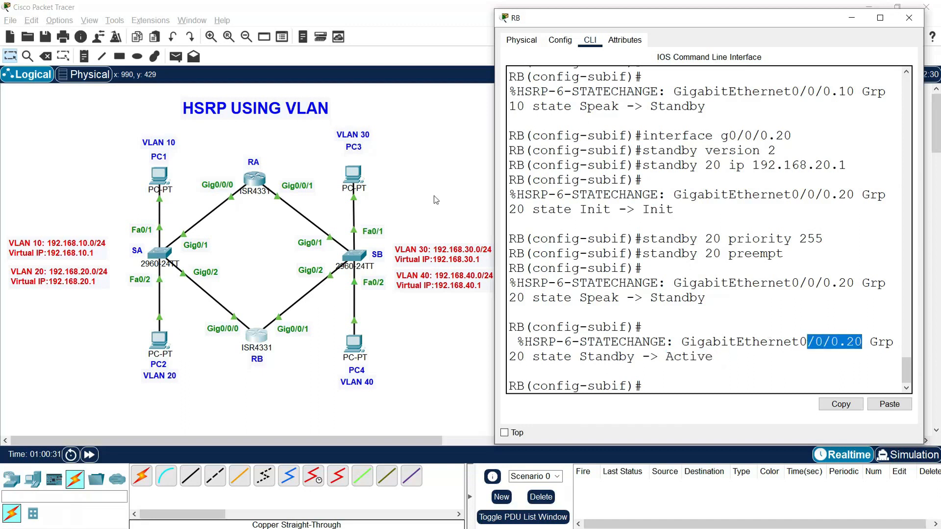
left_click(664, 384)
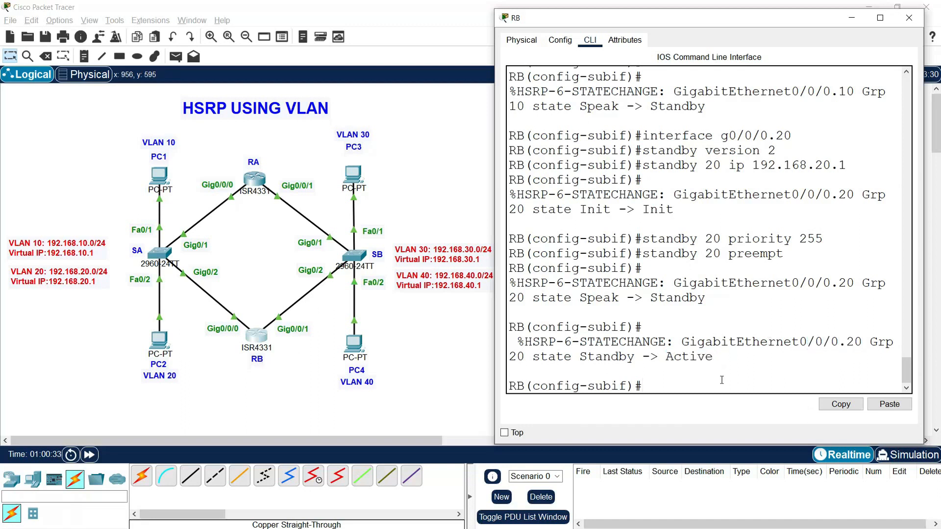
key("Return")
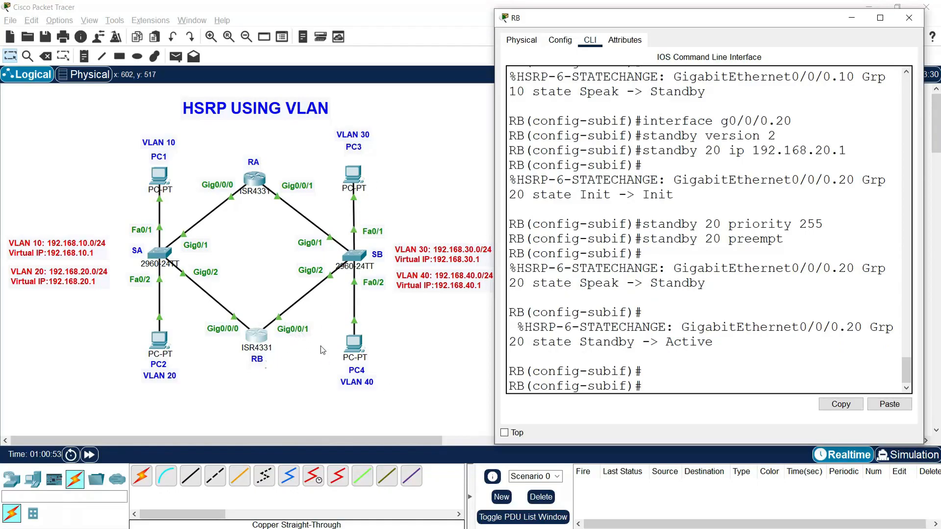
Step: Switch to RB's subinterface g0/0/1.30 and set standby version 2 on it
left_click(663, 381)
type("interfac")
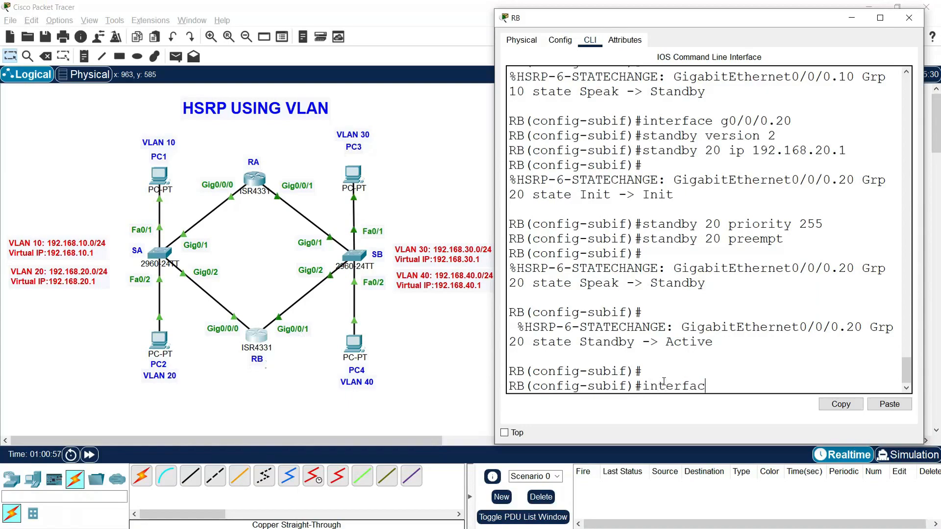
type("e g0/0/1.30")
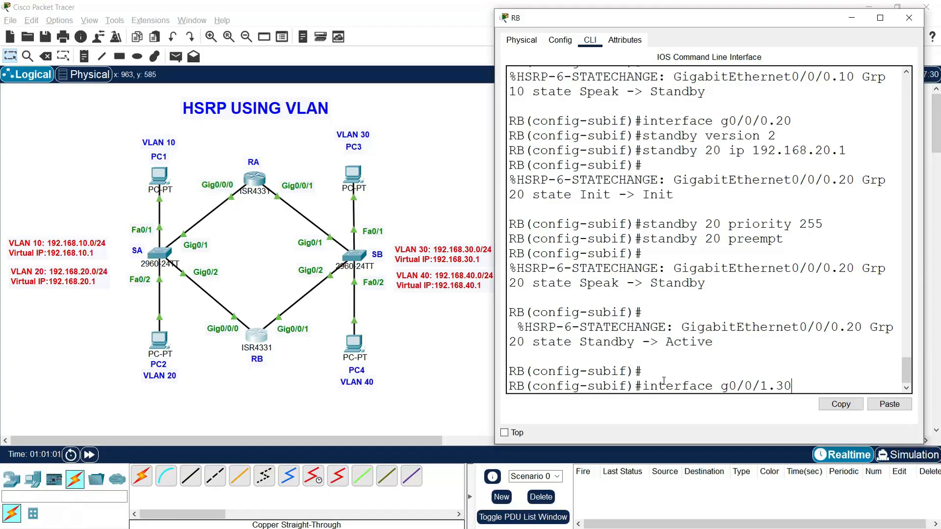
key("Return")
type("stand")
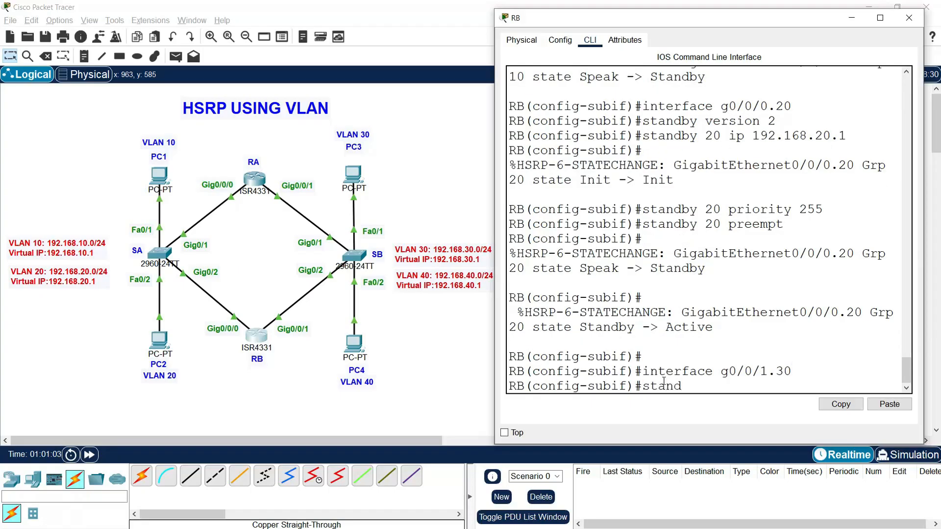
type("by version 2")
key("Return")
Step: Assign HSRP group 30 the virtual IP 192.168.30.1 on RB's g0/0/1.30
type("standby")
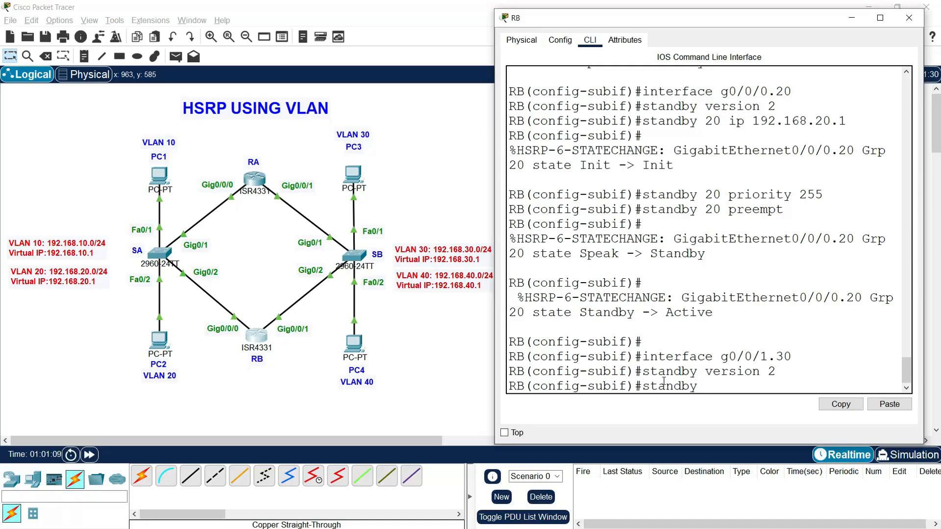
type(" 30 ip 192.16")
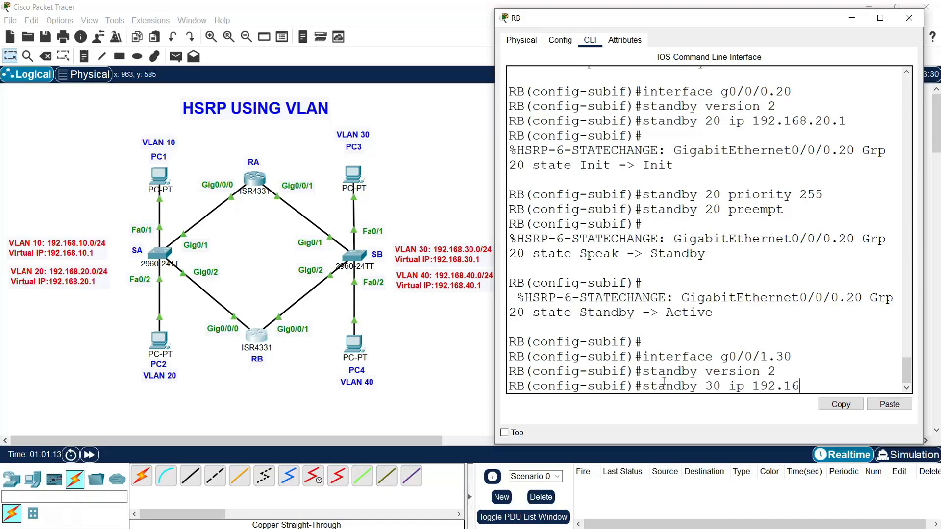
type("8.30.1")
key("Return")
Step: Enable preemption for HSRP group 30 on RB's g0/0/1.30
type("standby")
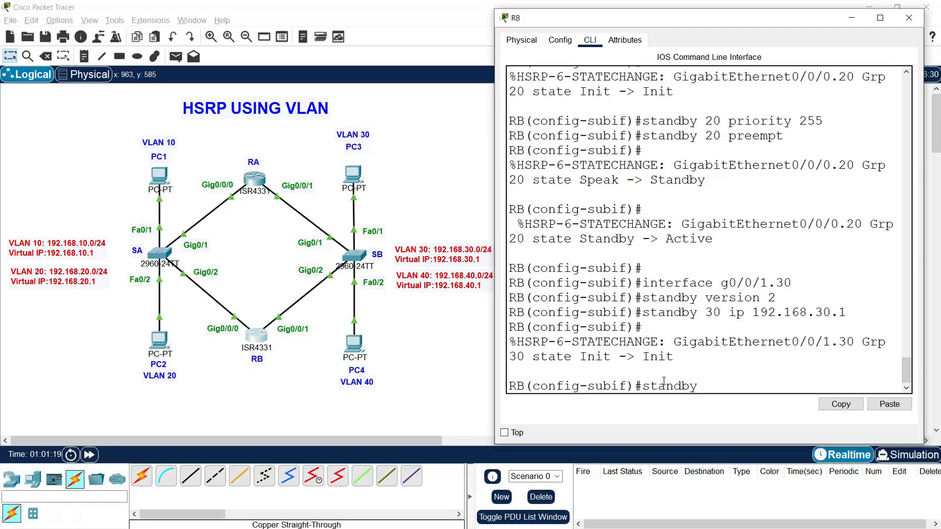
type(" 30")
type("preempt")
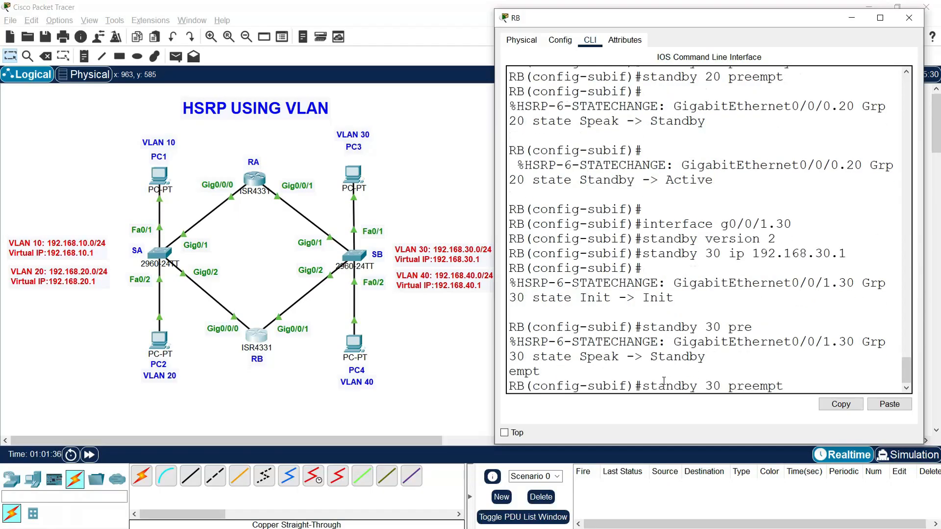
key("Return")
key("Return")
key("Return")
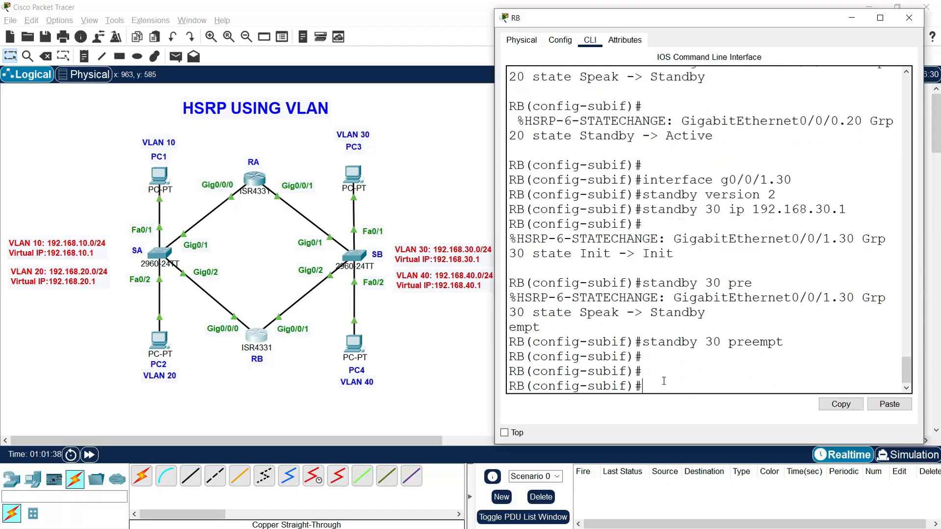
Step: Switch to RB's subinterface g0/0/1.40 and set standby version 2 on it
type("interface g0/0/1.40")
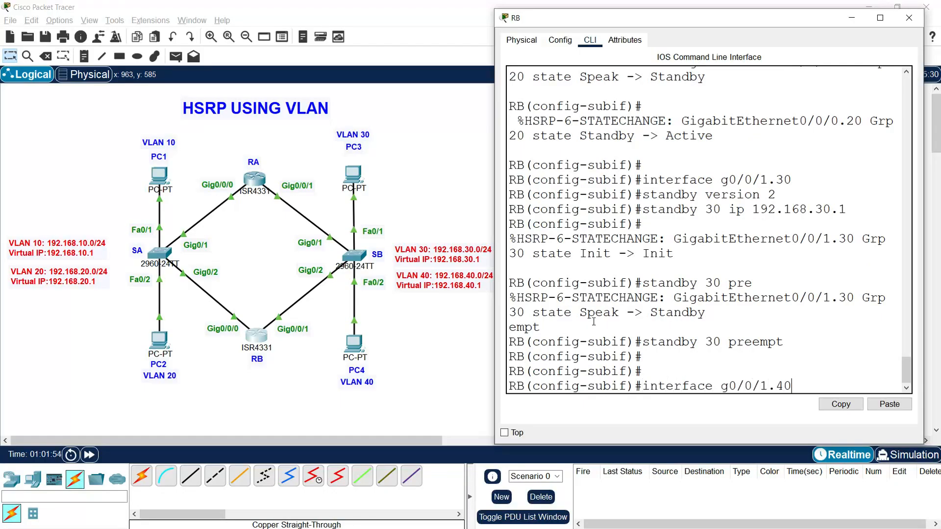
key("Return")
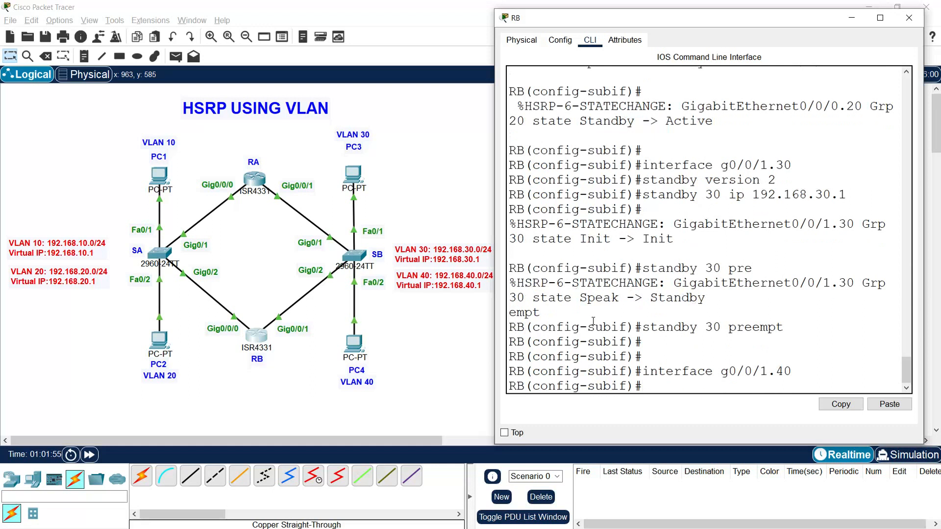
type("standby version ")
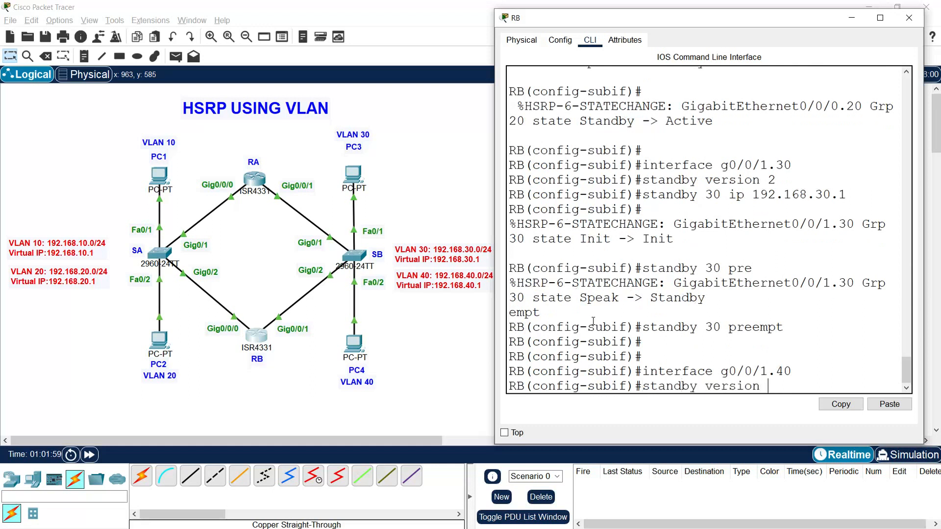
type("2")
key("Return")
Step: Assign HSRP group 40 the virtual IP 192.168.40.1 on RB's g0/0/1.40
type("standby 40 ip 192.168.40")
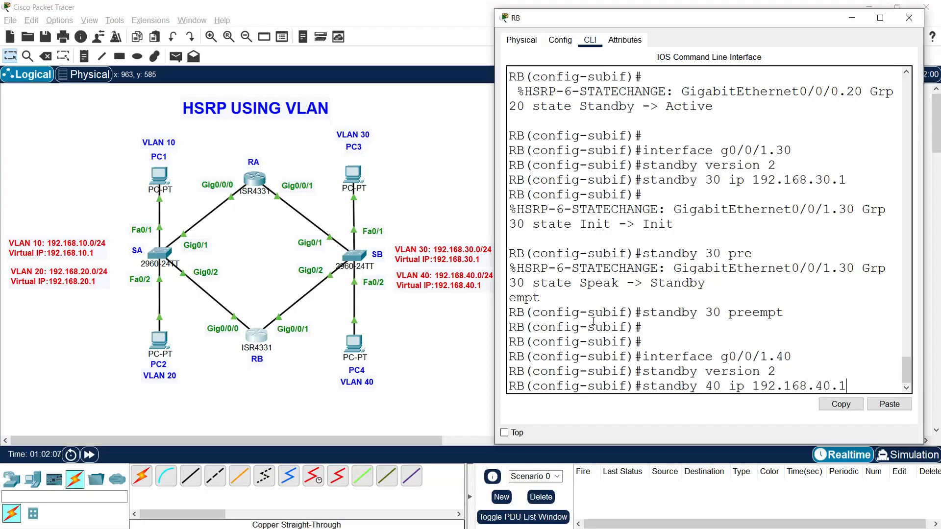
key("Return")
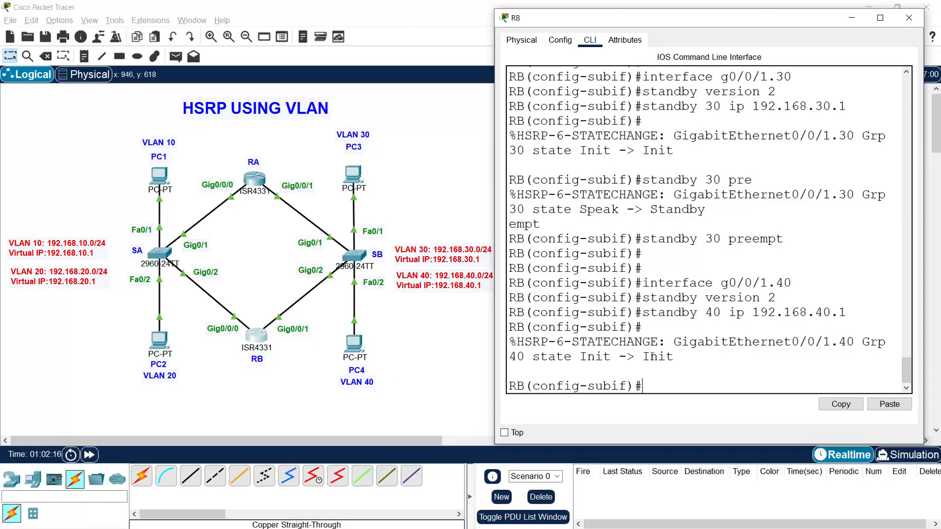
Step: Set the priority of HSRP group 40 to 255 on RB's g0/0/1.40
type("standby 40 prio")
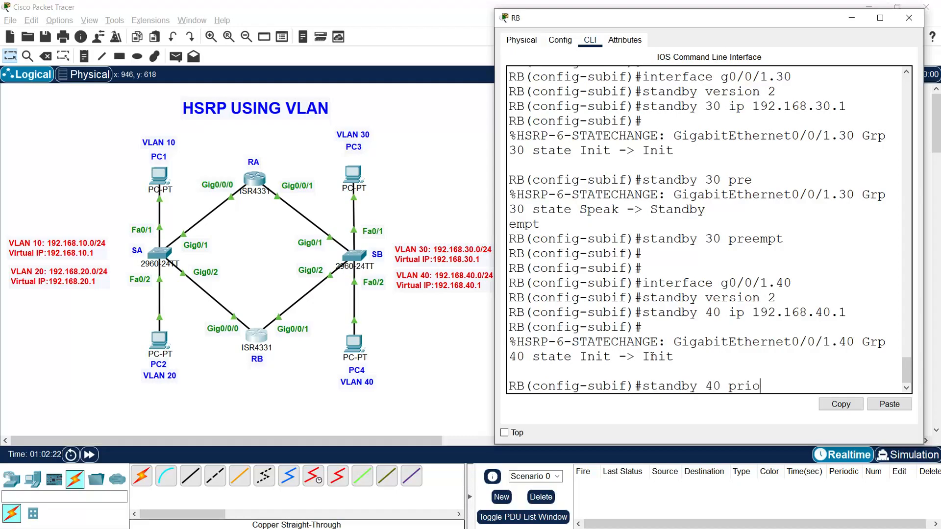
type("rity 255")
key("Return")
Step: Enable preemption for HSRP group 40 on RB's g0/0/1.40 and wait for the group's state change
type("stand")
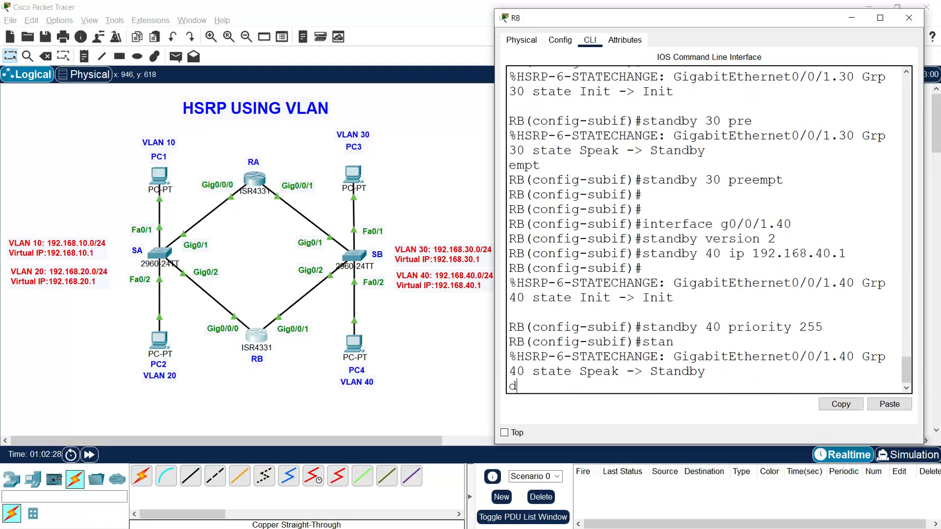
key("Tab")
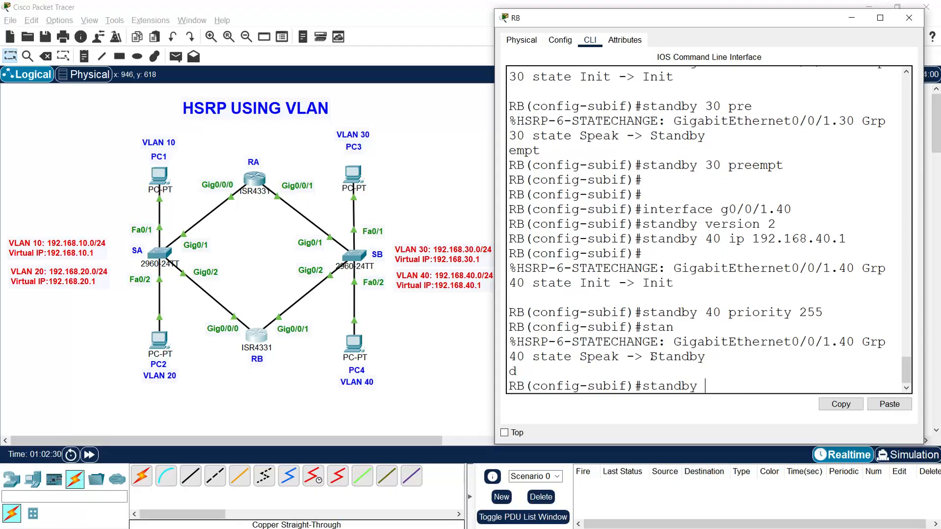
type("40 preempt")
key("Return")
key("Return")
key("Return")
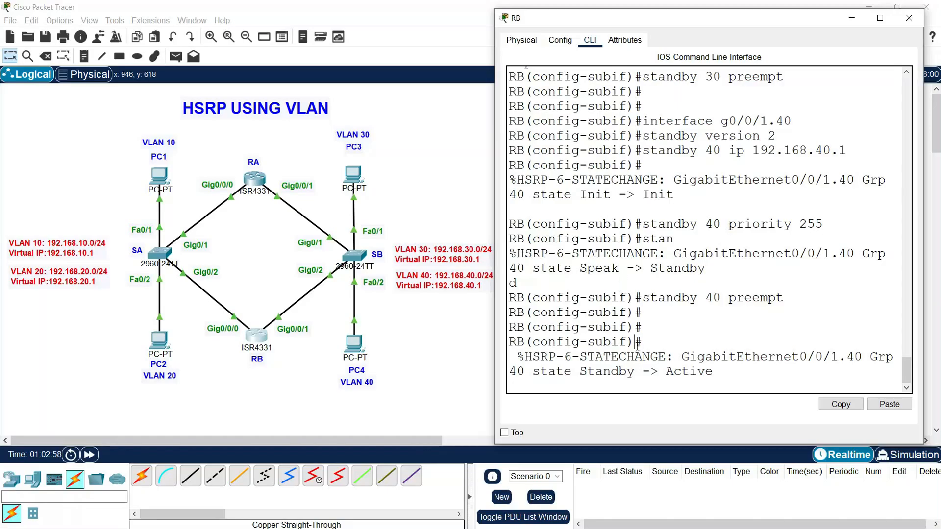
key("Return")
key("Return")
Step: Leave configuration mode on RB, save the running configuration to startup-config and close RB's window
type("end")
key("Return")
type("copy run sta")
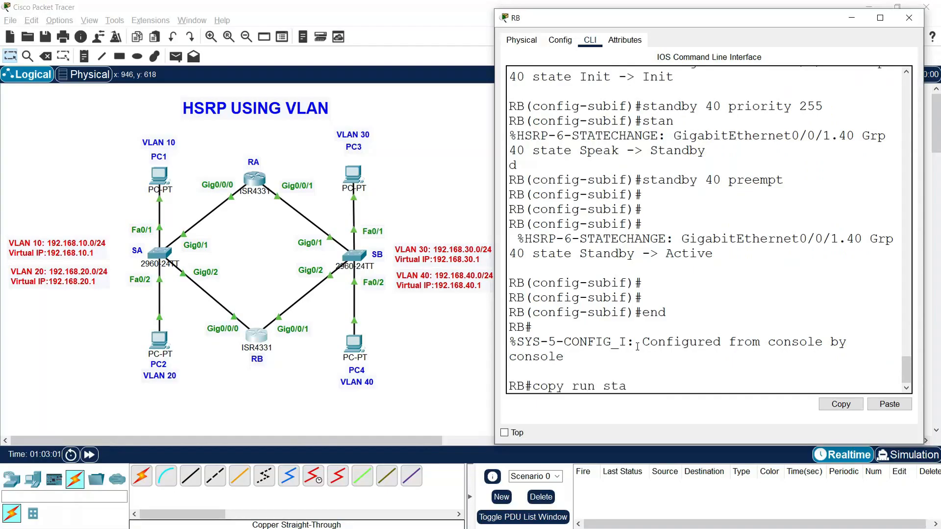
type("rt")
key("Return")
key("Return")
key("Return")
key("Return")
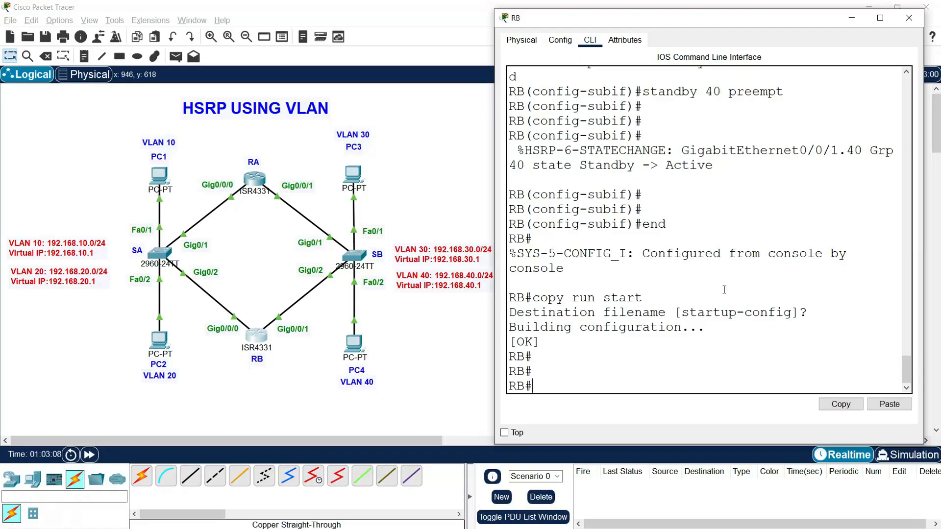
left_click(908, 18)
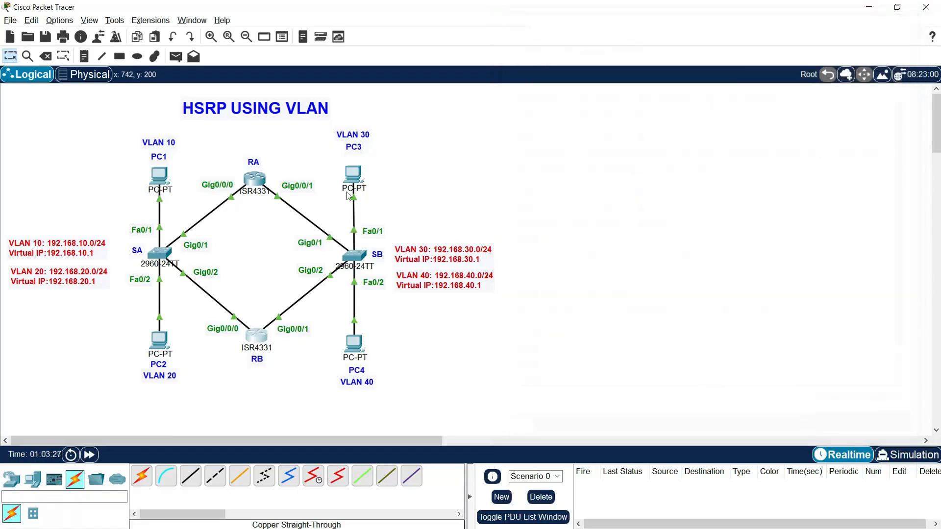
Step: Open router RA's console in a maximized window and display its brief standby summary
left_click(255, 181)
left_click_drag(447, 95, 479, 20)
left_click(755, 26)
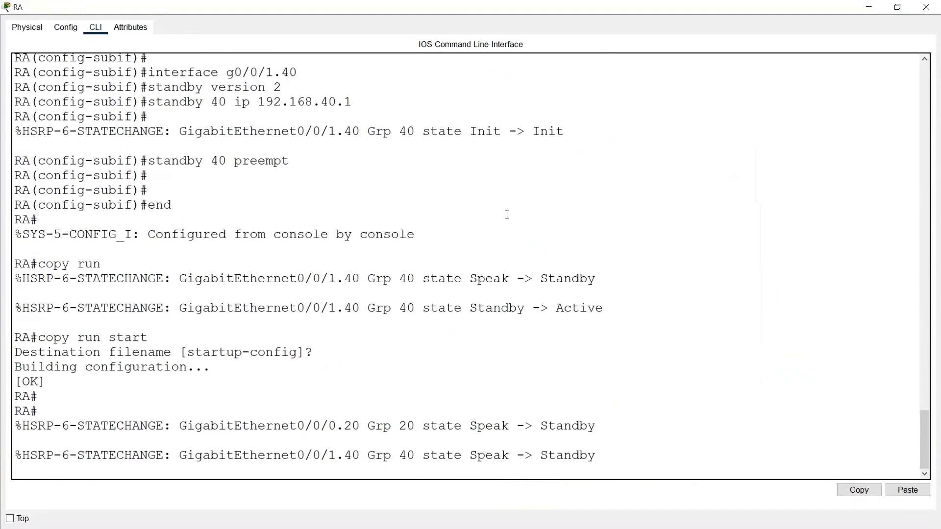
type("show stand brief")
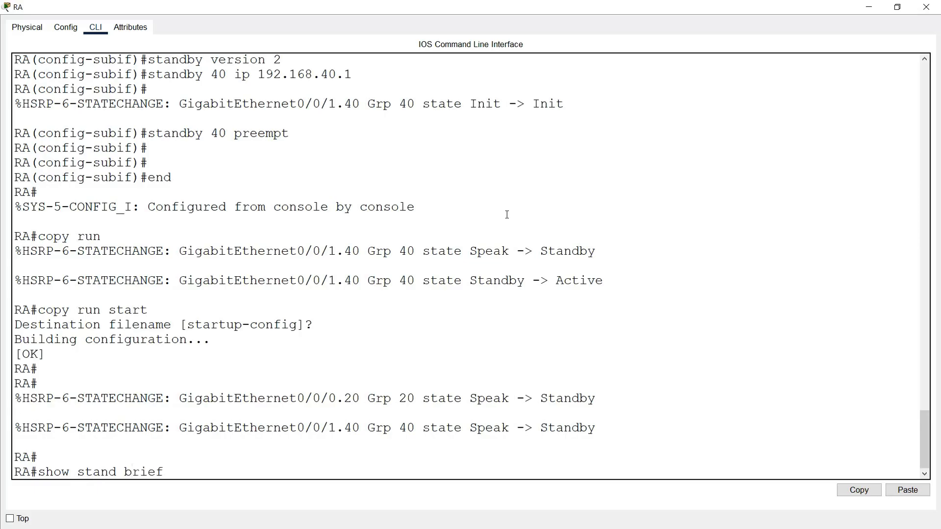
key("Return")
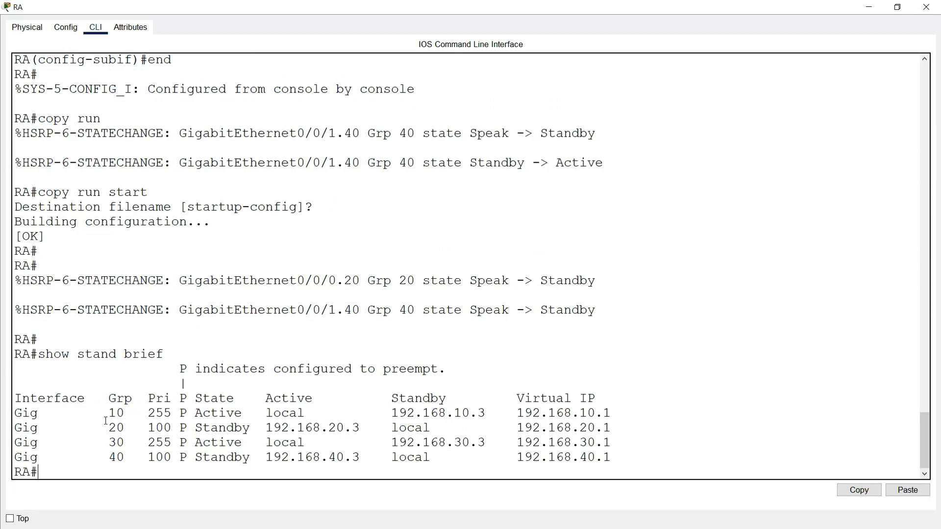
Step: Examine the priority, state and active router of HSRP groups 10 to 40 in RA's summary, then close RA's window
left_click_drag(109, 413, 197, 413)
left_click_drag(109, 443, 239, 443)
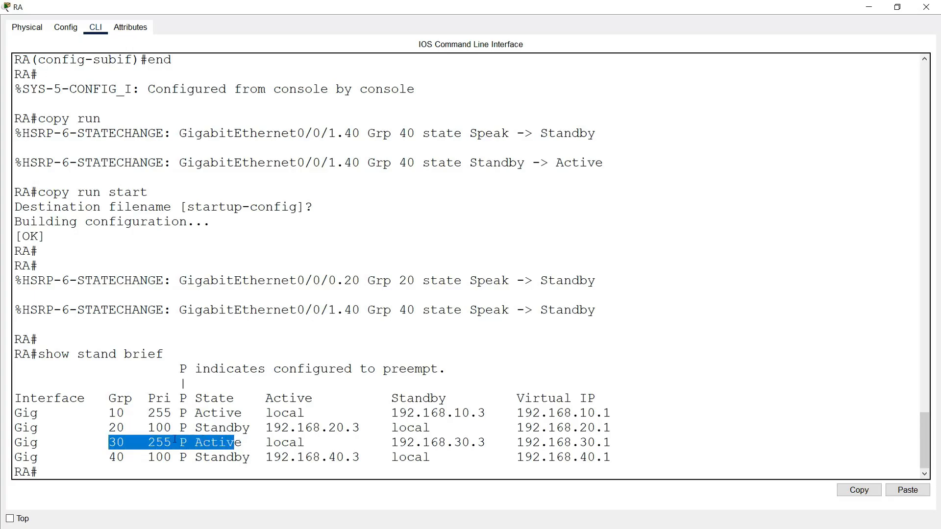
left_click_drag(108, 429, 132, 428)
left_click_drag(101, 457, 129, 456)
left_click_drag(189, 428, 258, 428)
left_click_drag(187, 457, 258, 457)
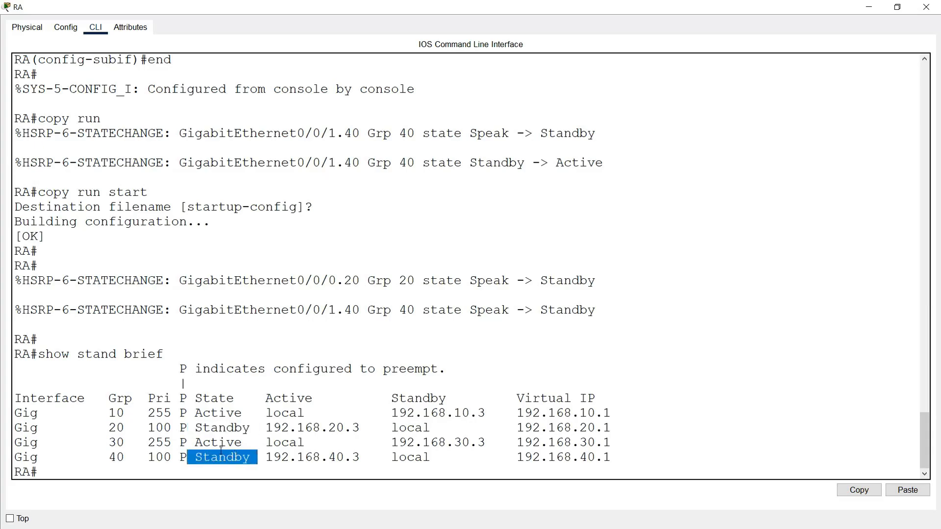
left_click_drag(108, 413, 147, 413)
left_click_drag(110, 443, 216, 452)
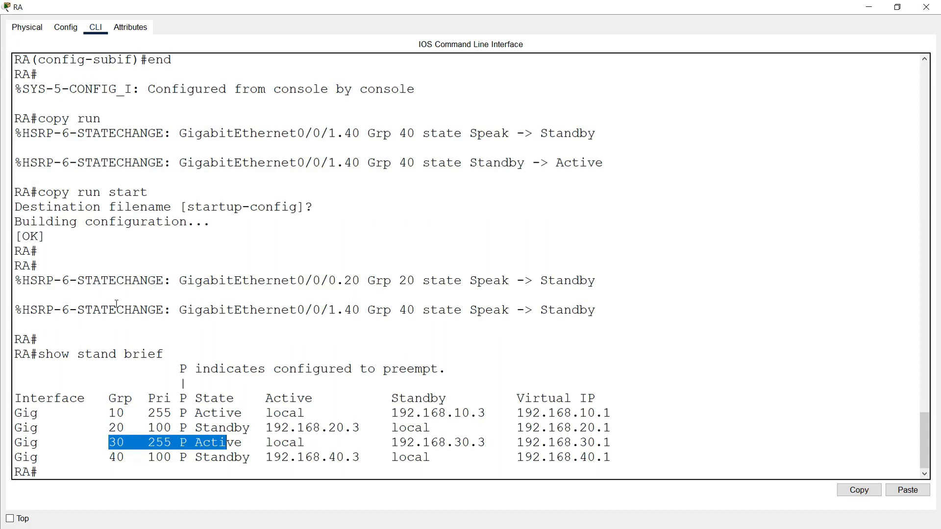
left_click_drag(179, 413, 251, 419)
left_click_drag(187, 442, 243, 447)
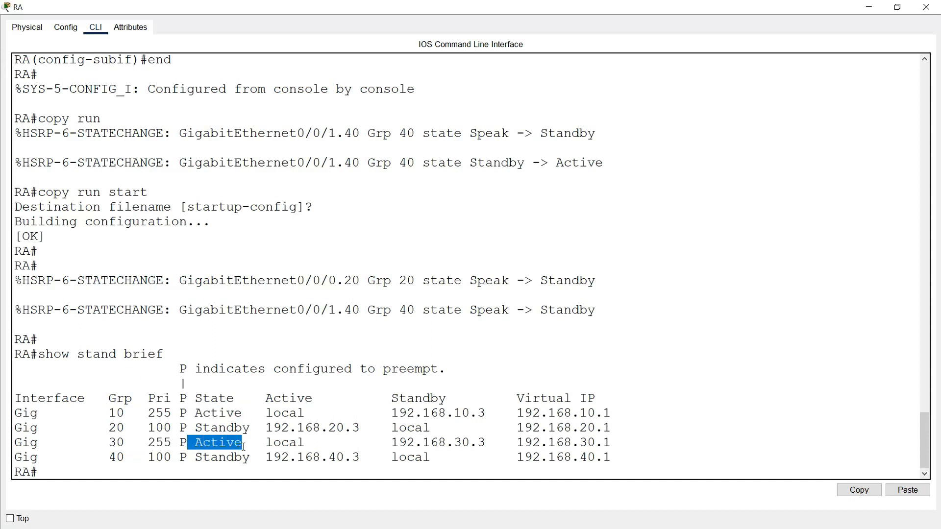
left_click_drag(109, 428, 369, 429)
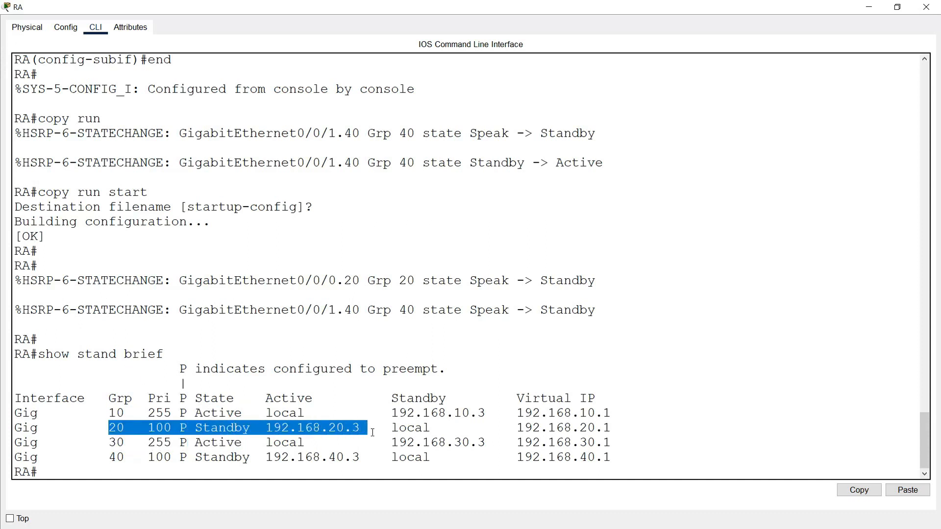
left_click_drag(267, 429, 381, 431)
left_click_drag(266, 458, 364, 459)
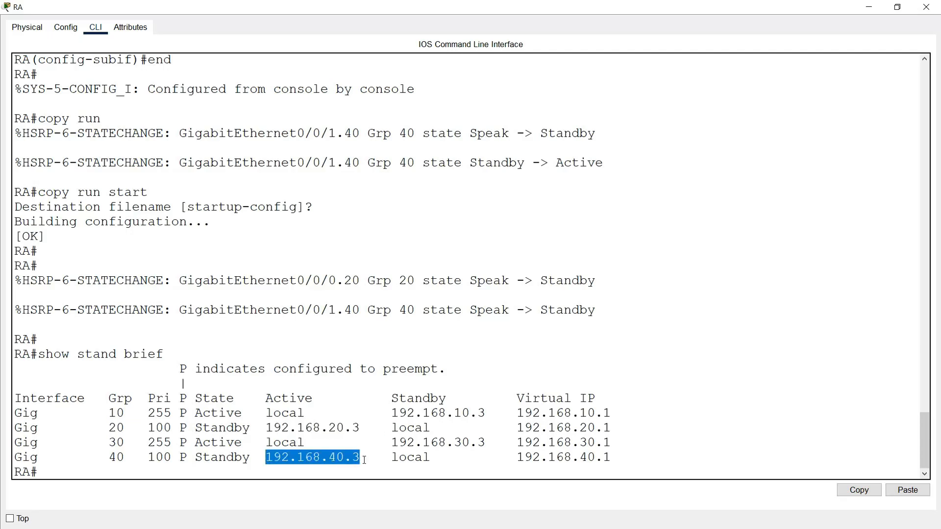
left_click(925, 7)
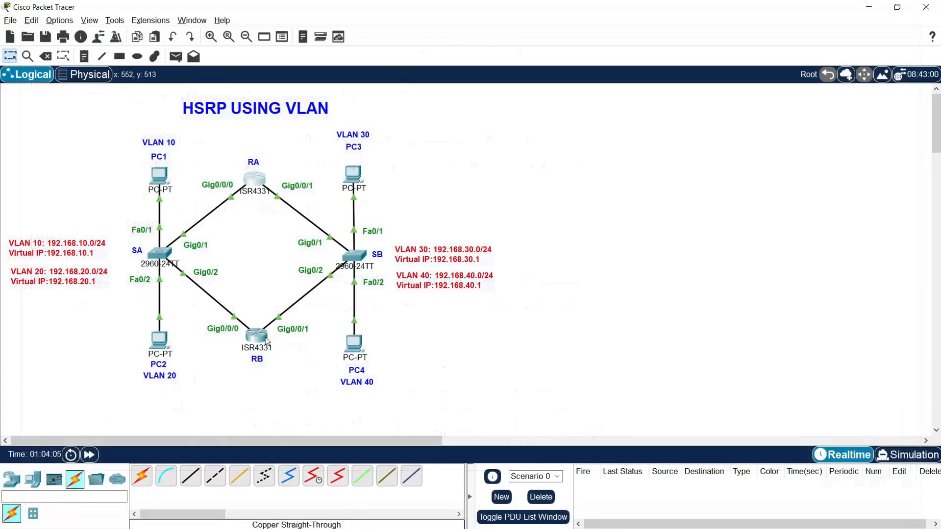
Step: Open router RB's console and display its brief standby summary
left_click(256, 335)
left_click(715, 103)
type("sw")
key("BackSpace")
type("jpw")
key("BackSpace")
key("BackSpace")
type("hos")
key("BackSpace")
type("w")
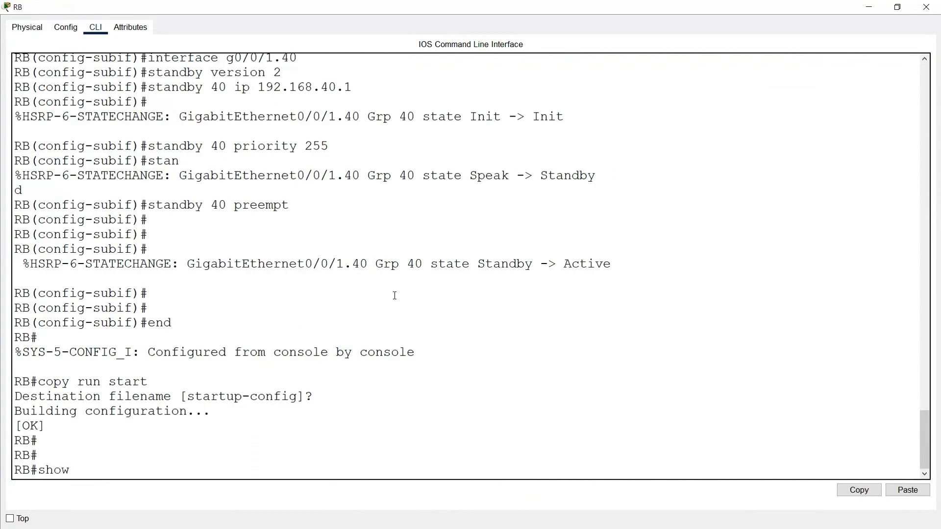
type(" standby br")
key("BackSpace")
type("brief")
key("Return")
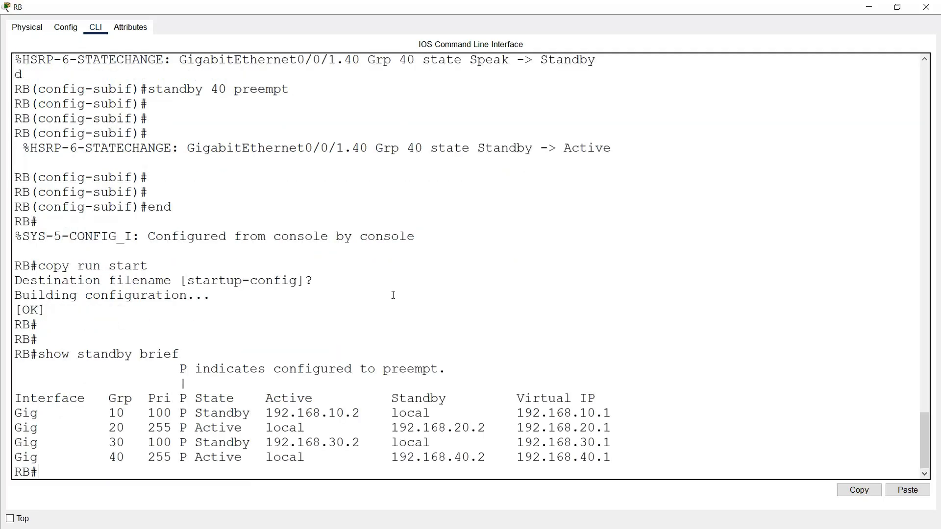
Step: Examine which HSRP groups are active and which are standby in RB's summary
left_click_drag(108, 428, 236, 427)
left_click_drag(116, 457, 250, 456)
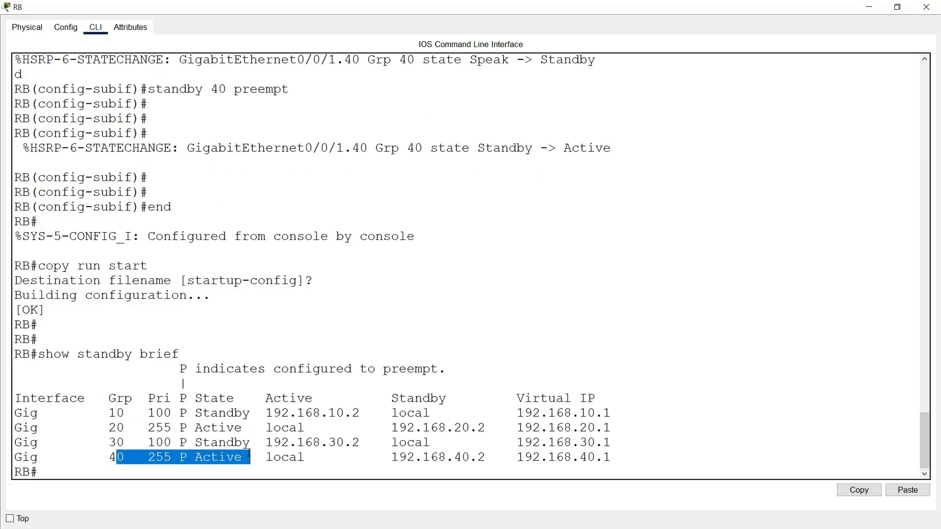
left_click_drag(195, 427, 251, 428)
left_click_drag(188, 457, 255, 457)
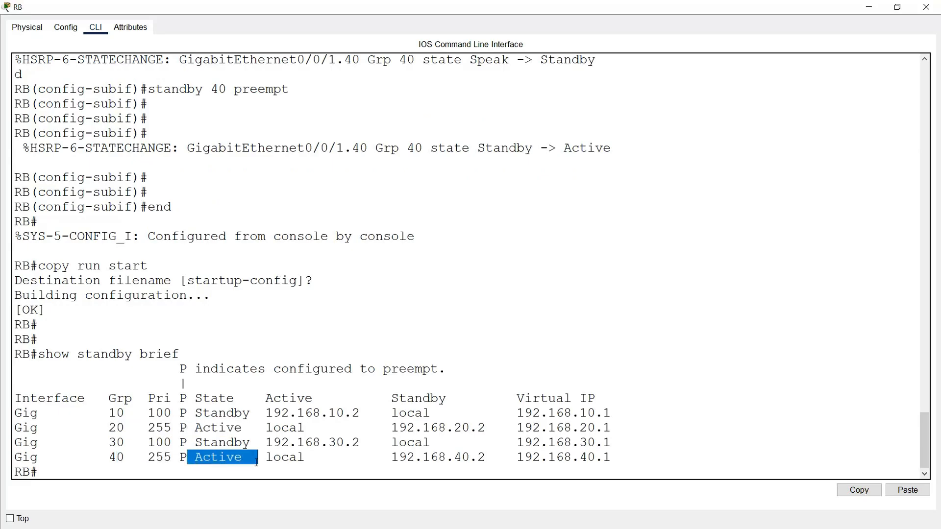
left_click_drag(195, 414, 261, 417)
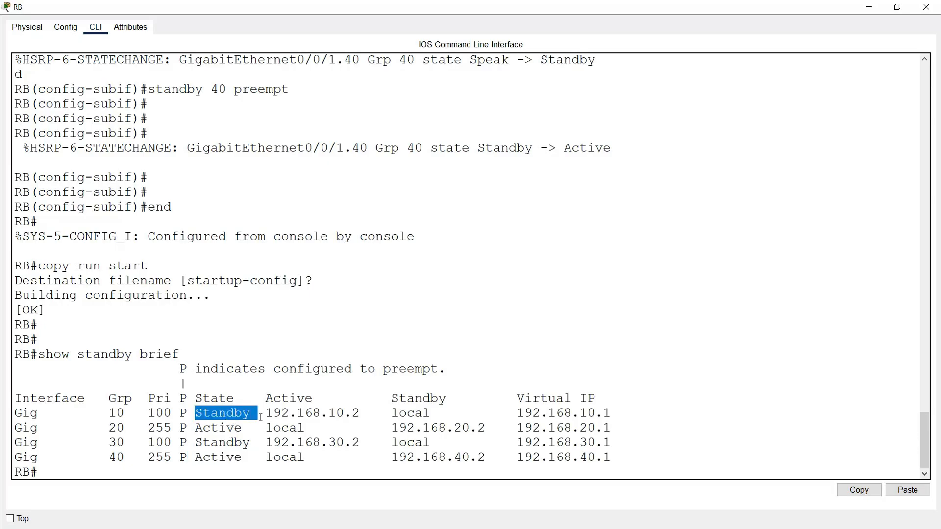
left_click_drag(196, 442, 251, 442)
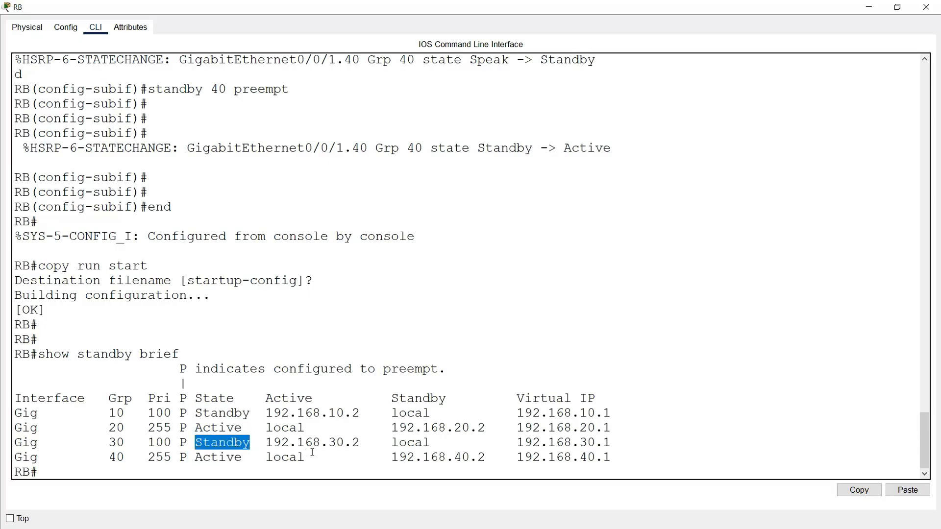
left_click_drag(105, 417, 150, 414)
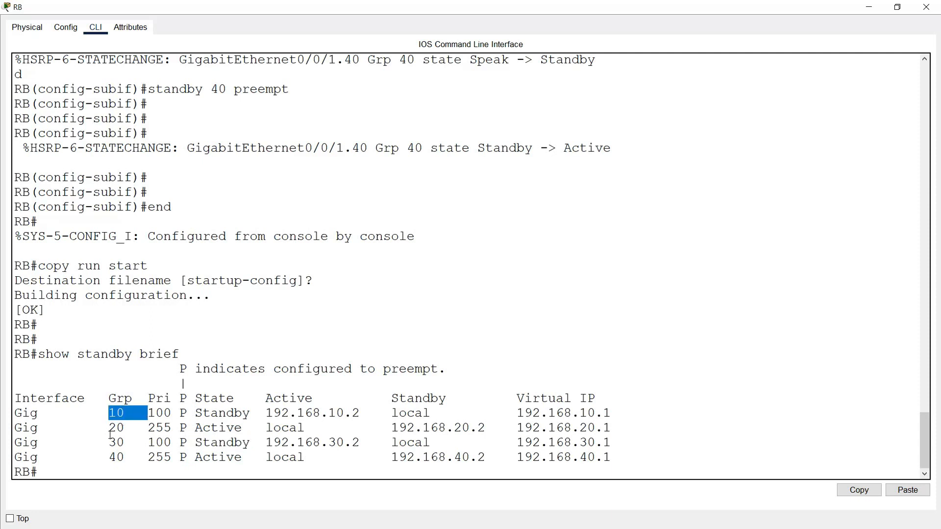
left_click_drag(101, 442, 146, 443)
left_click(273, 429)
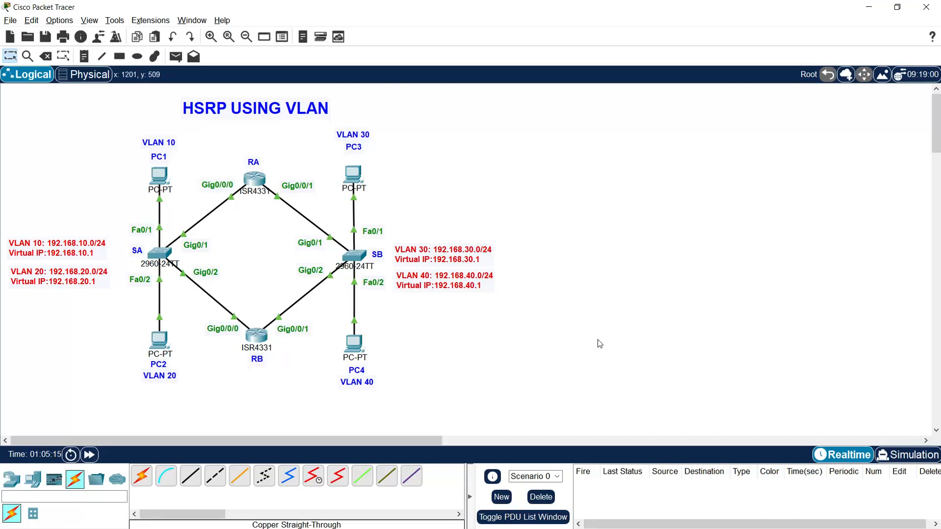
Step: Switch the workspace to Simulation mode and close the simulation event list
left_click(891, 456)
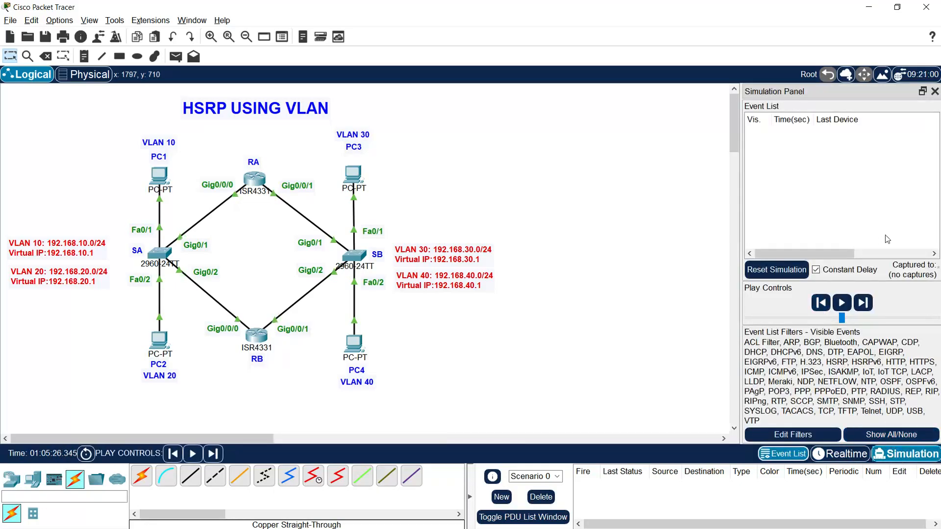
left_click(934, 91)
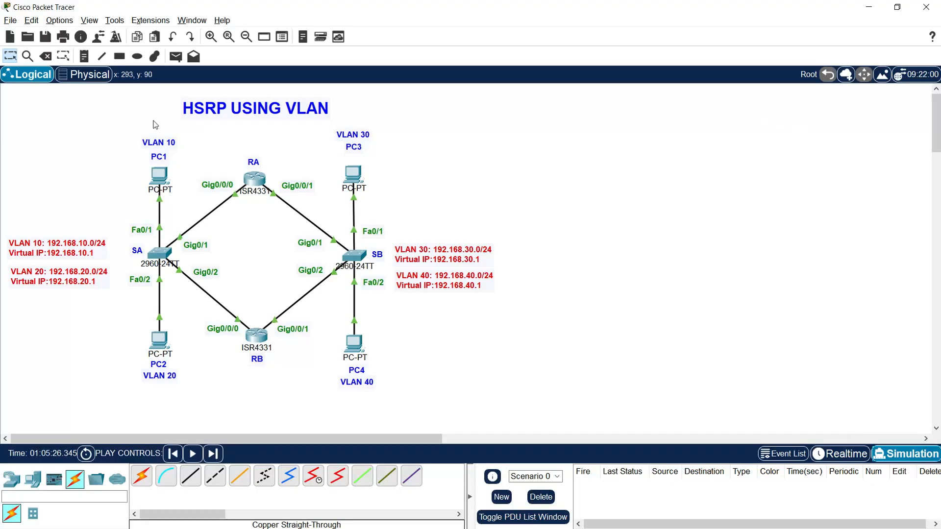
Step: Add a simple PDU from PC1 to PC3 and step the simulation forward until the packet reaches PC3
left_click(175, 56)
left_click(156, 176)
left_click(354, 175)
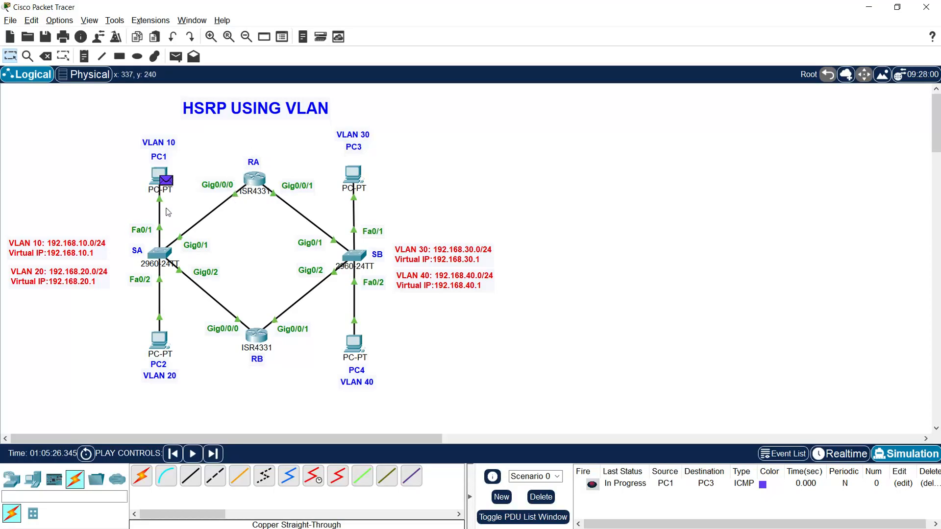
left_click(213, 456)
left_click(212, 456)
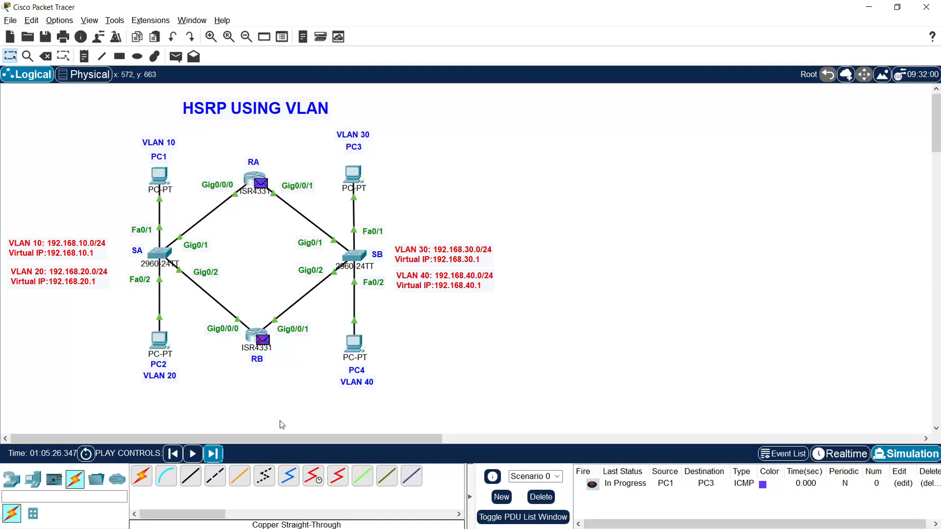
left_click(213, 455)
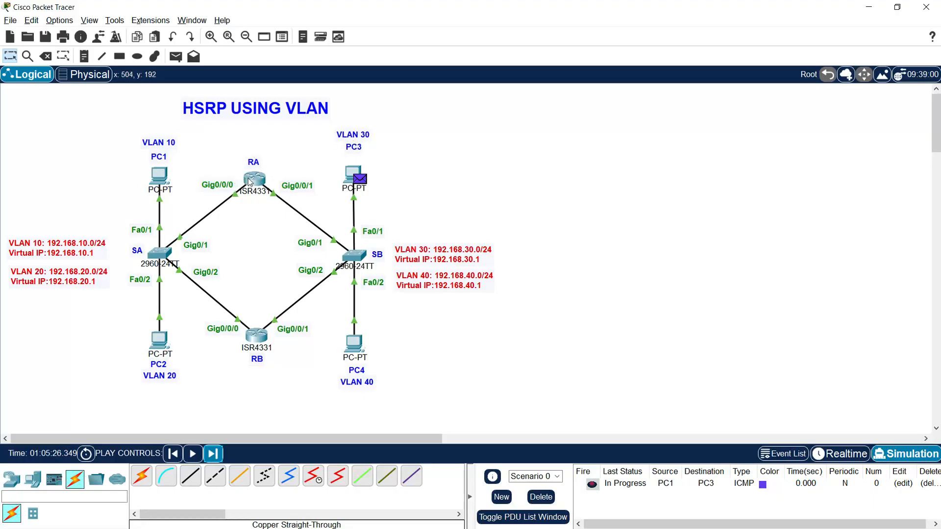
Step: Step the reply from PC3 back to PC1, then delete the current scenario with its test PDU
left_click(213, 460)
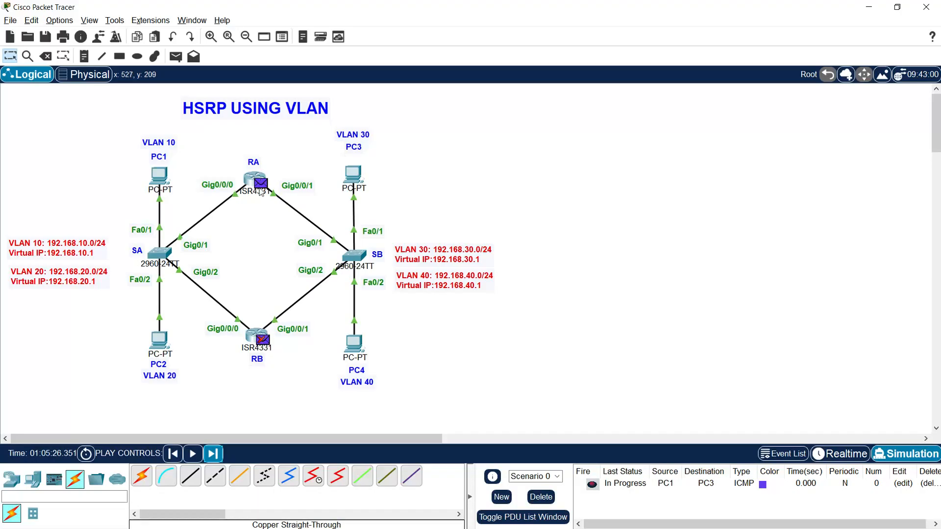
left_click(217, 455)
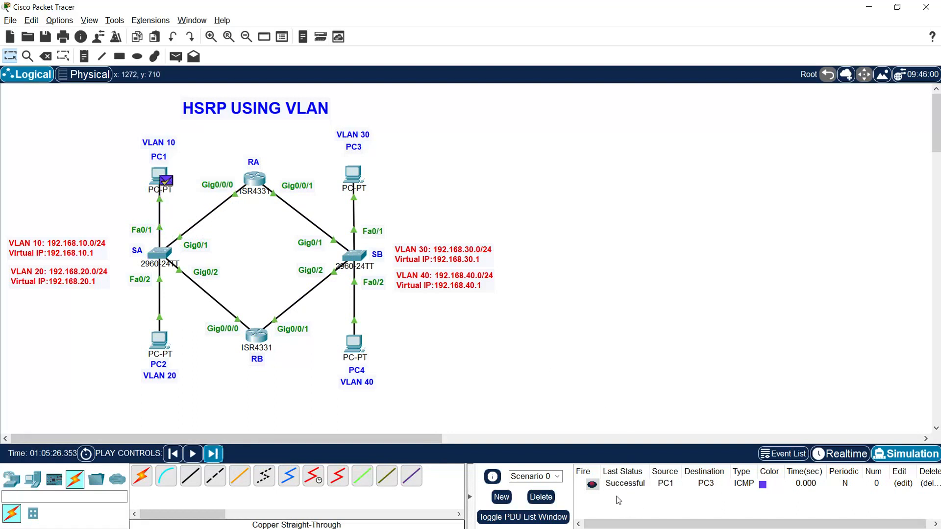
left_click(547, 498)
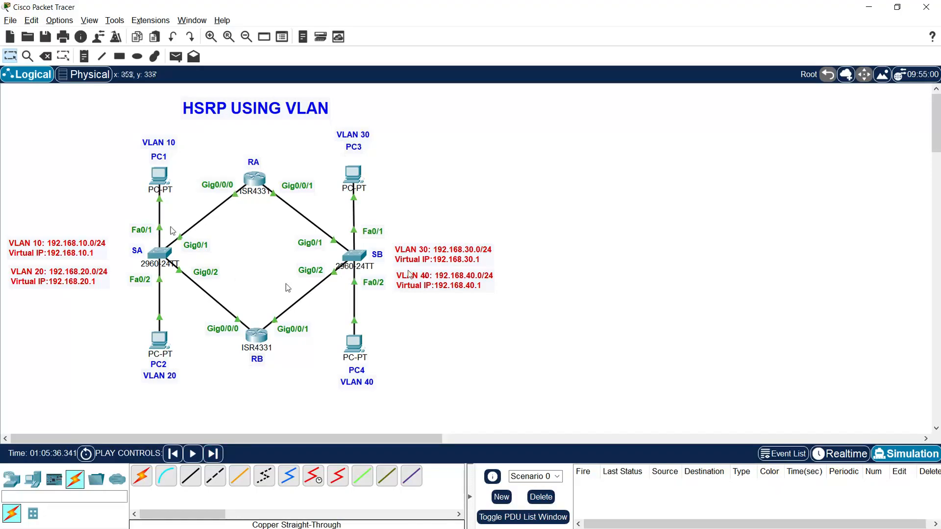
Step: Add a simple PDU from PC2 to PC4 and step the simulation forward until the packet reaches PC4
left_click(175, 57)
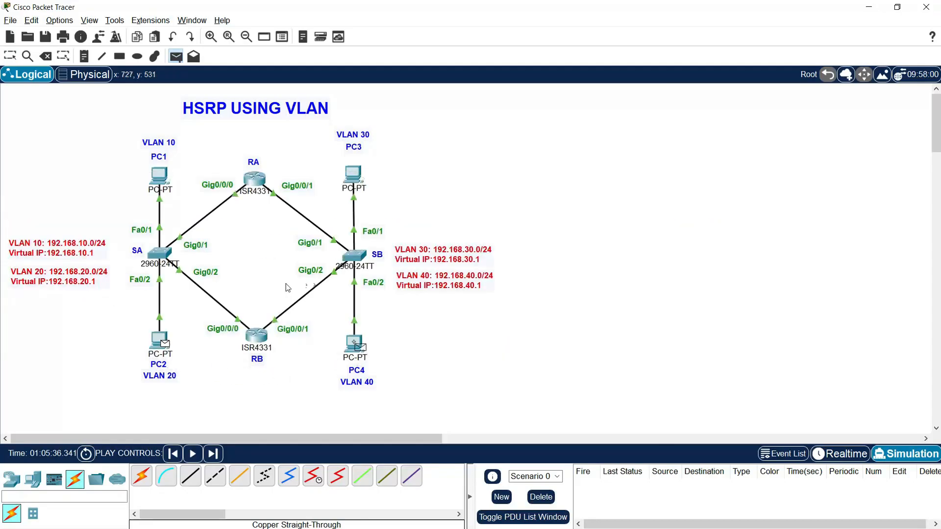
left_click(354, 345)
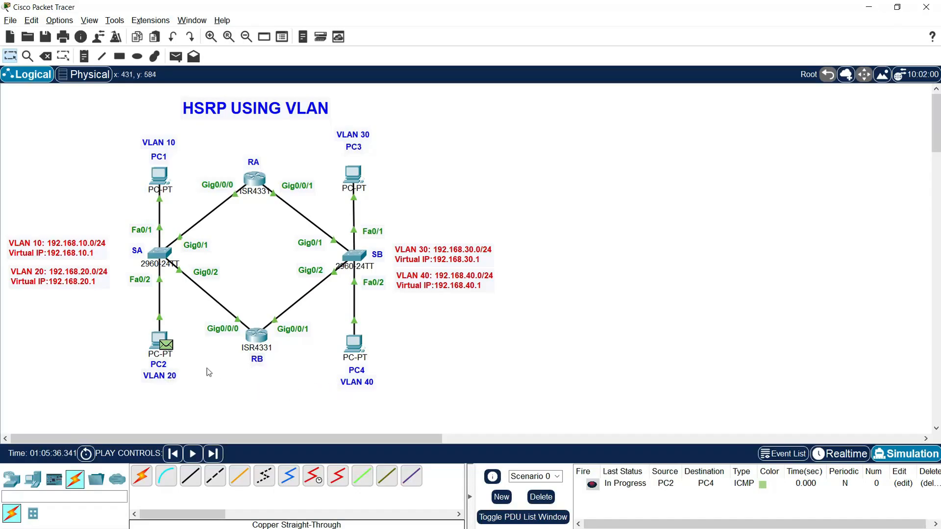
left_click(211, 453)
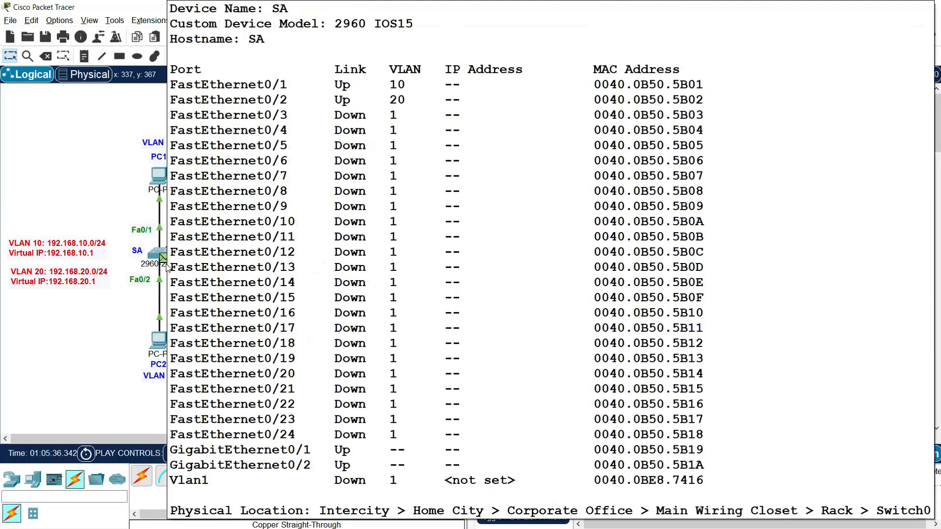
left_click(212, 457)
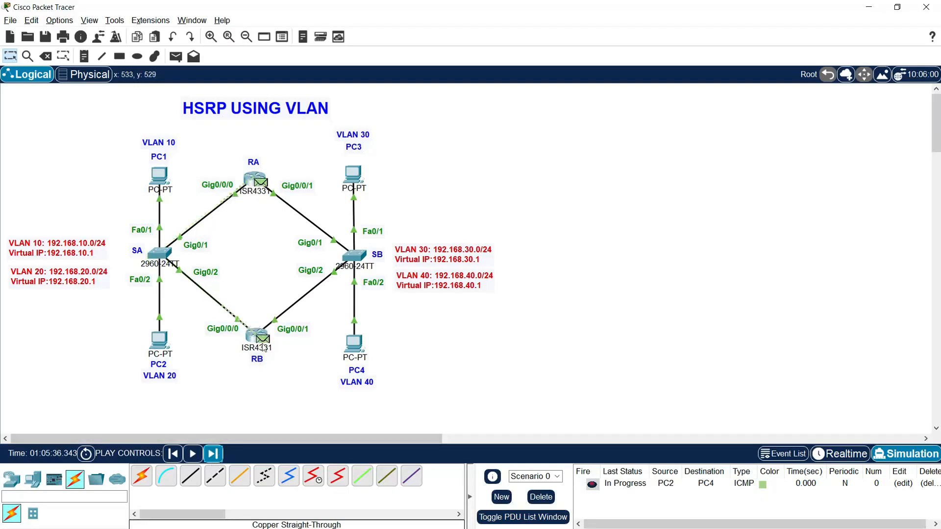
left_click(212, 455)
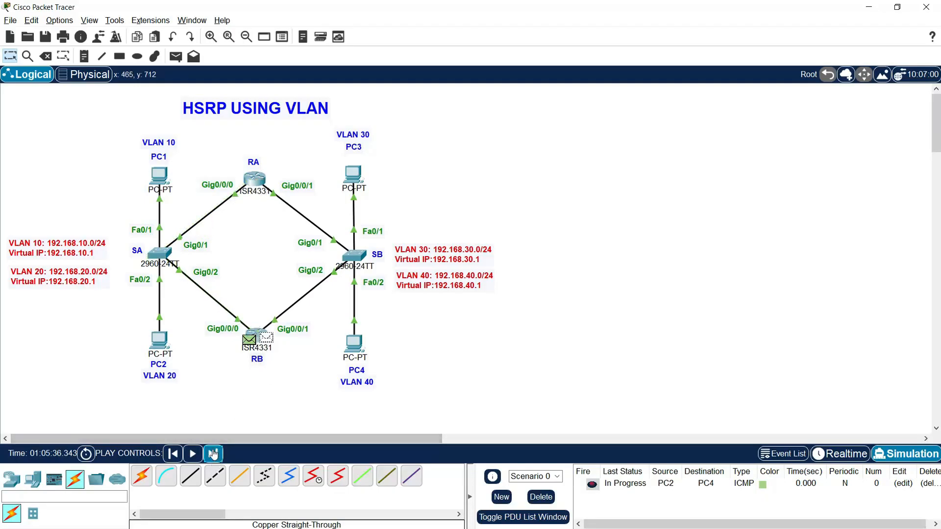
left_click(212, 454)
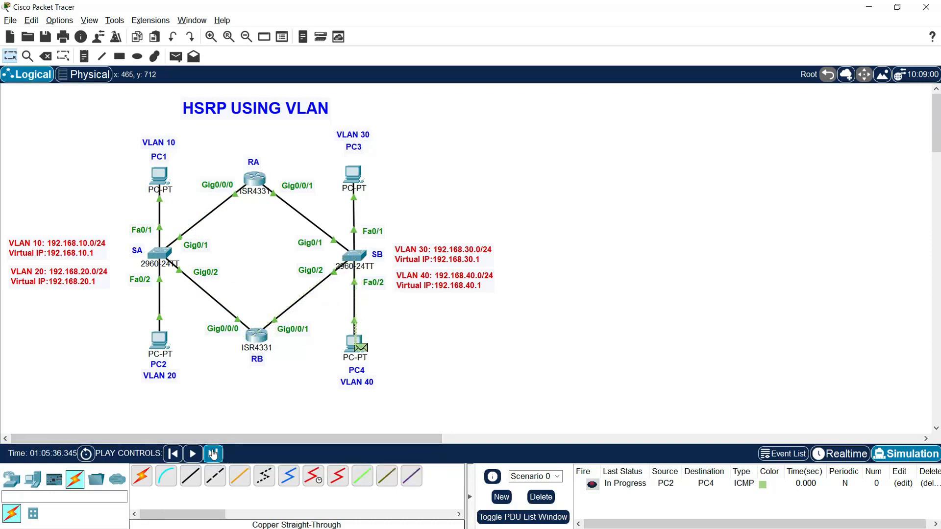
Step: Step the reply from PC4 back to PC2, then delete the scenario holding the PC2-to-PC4 PDU
left_click(212, 455)
left_click(212, 455)
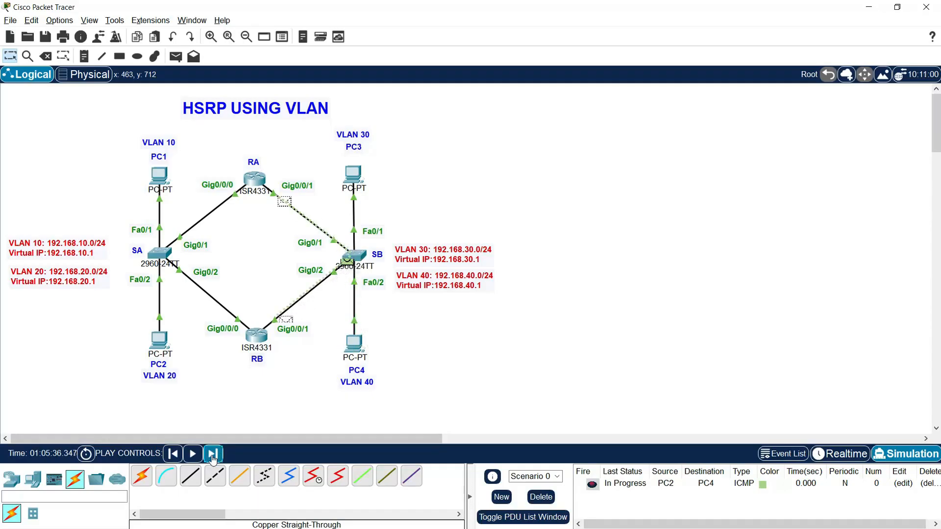
left_click(213, 455)
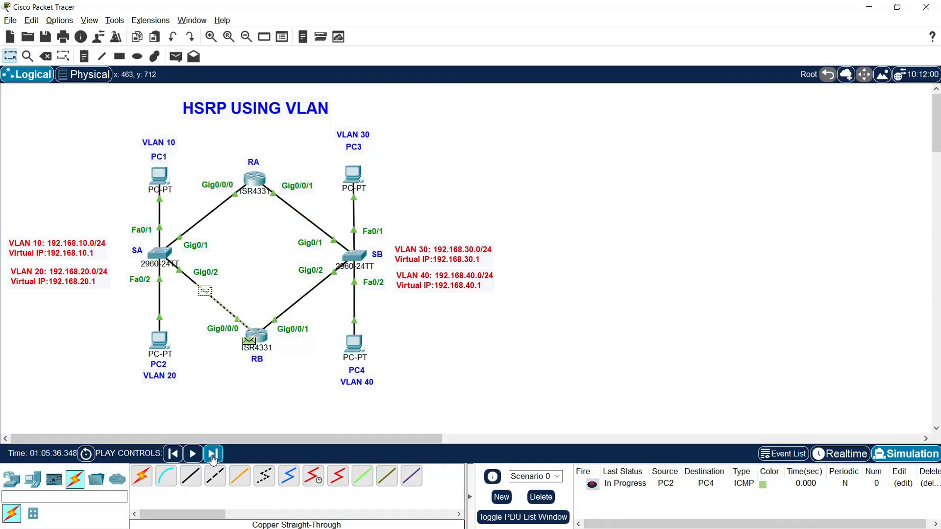
left_click(212, 456)
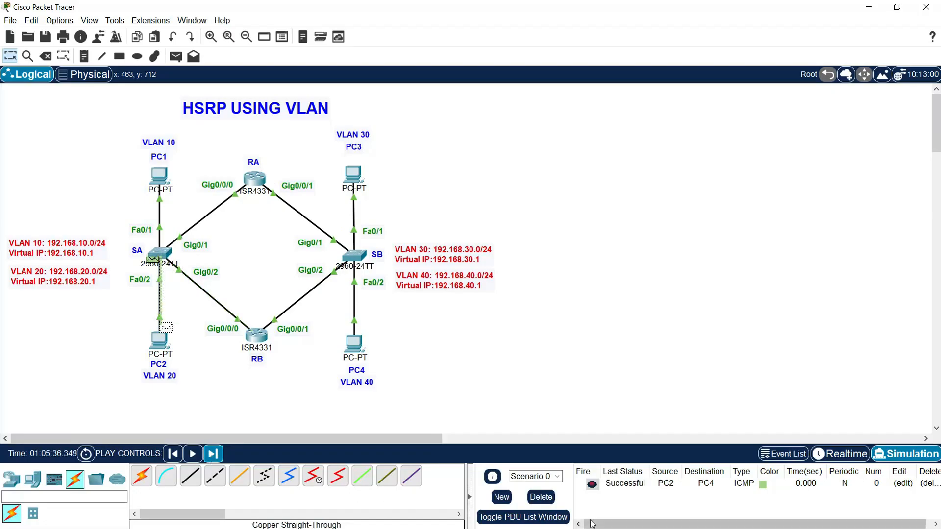
left_click(541, 497)
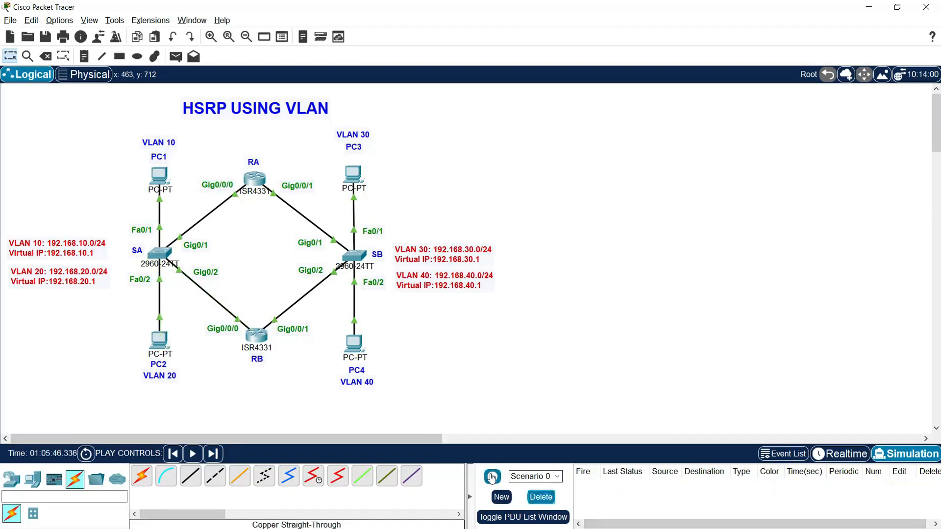
Step: Add a simple PDU from PC1 to PC4 and step the simulation forward until the packet reaches PC4
left_click(175, 56)
left_click(159, 175)
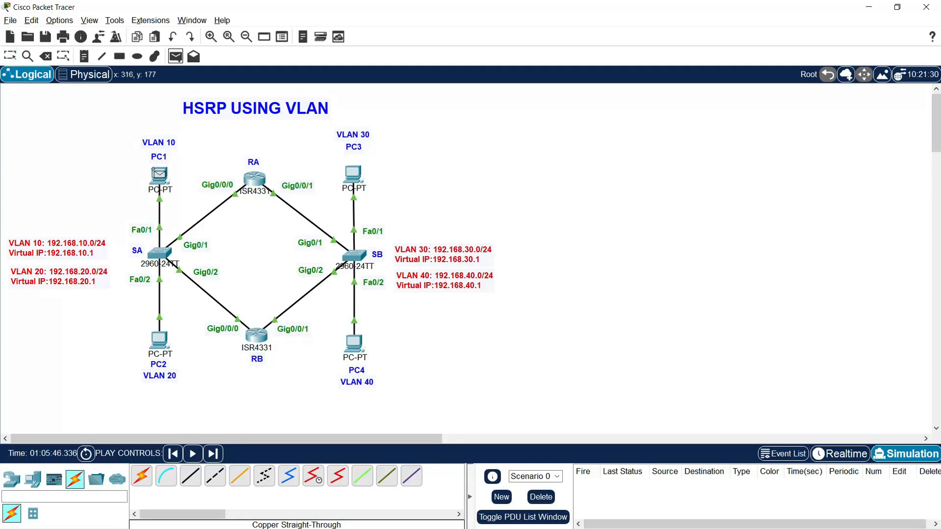
left_click(355, 346)
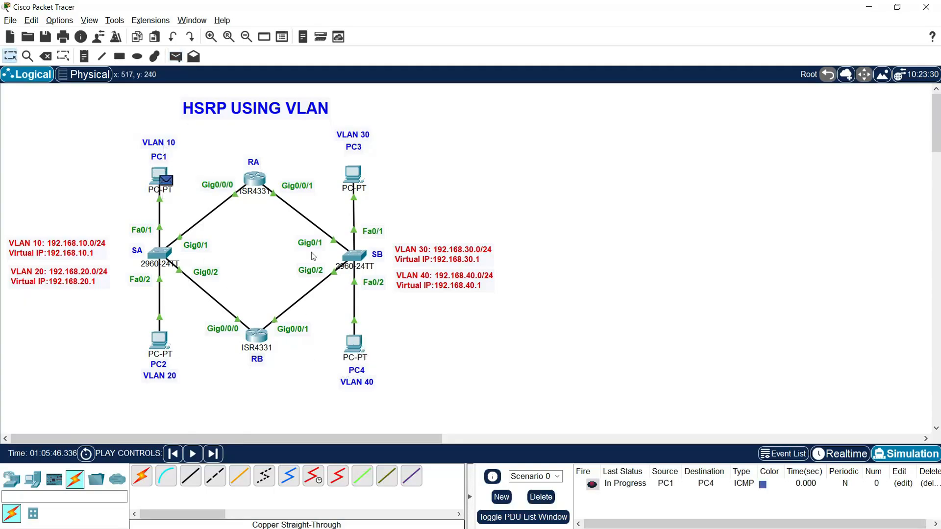
left_click(213, 454)
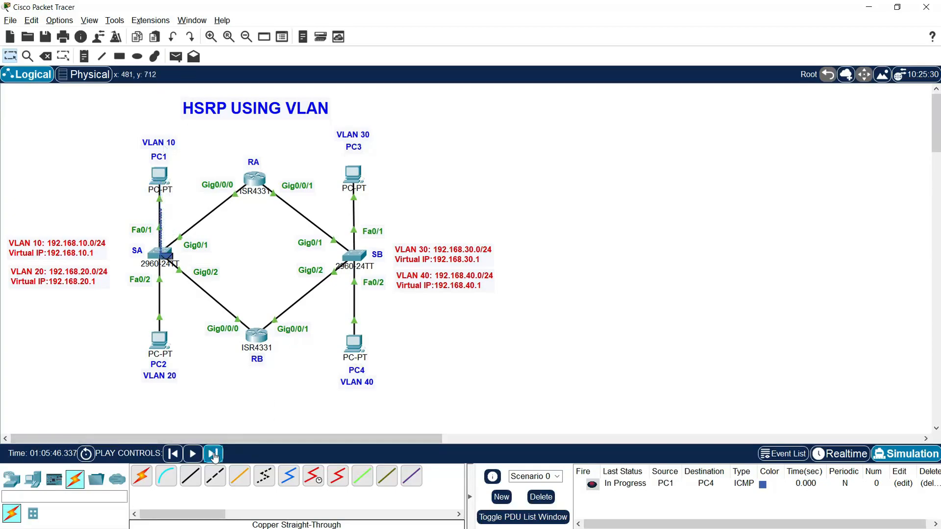
left_click(213, 455)
left_click(213, 453)
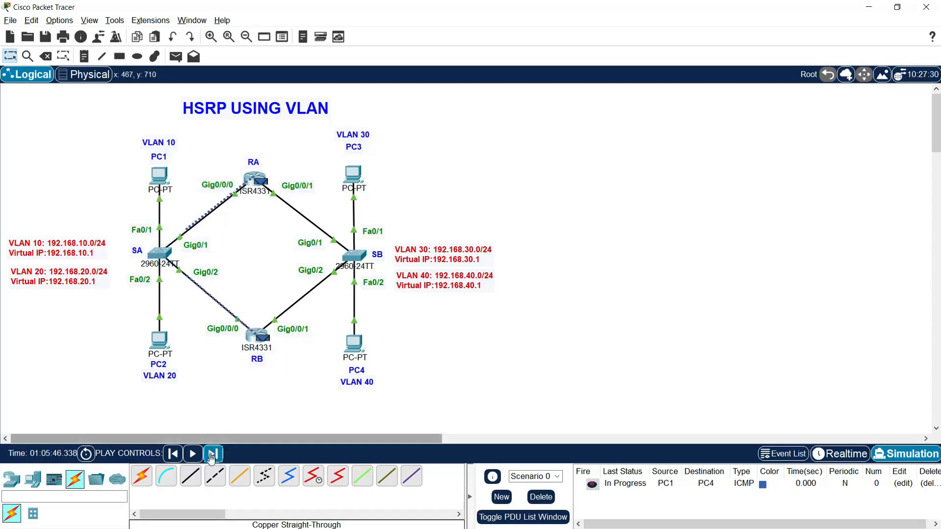
left_click(213, 454)
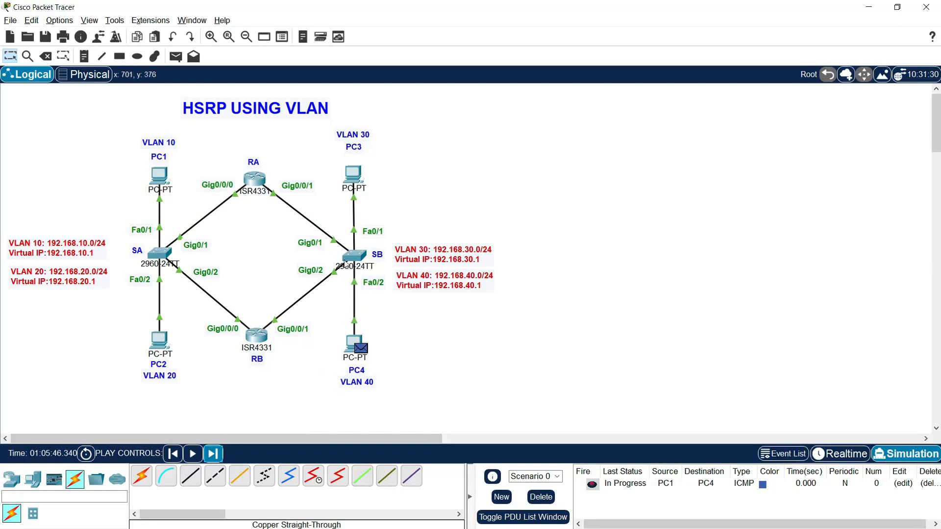
Step: Step the reply from PC4 back to PC1 and clear the PC1-to-PC4 test PDU
left_click(214, 454)
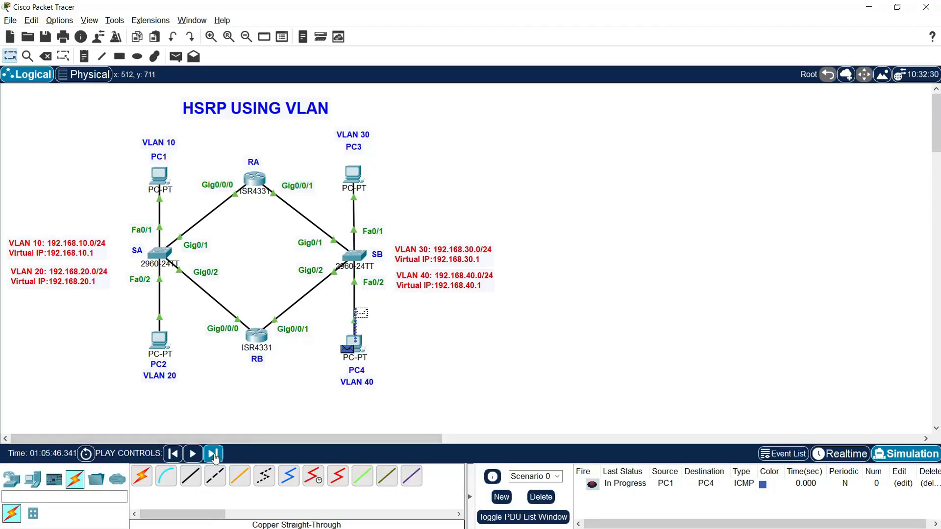
left_click(213, 454)
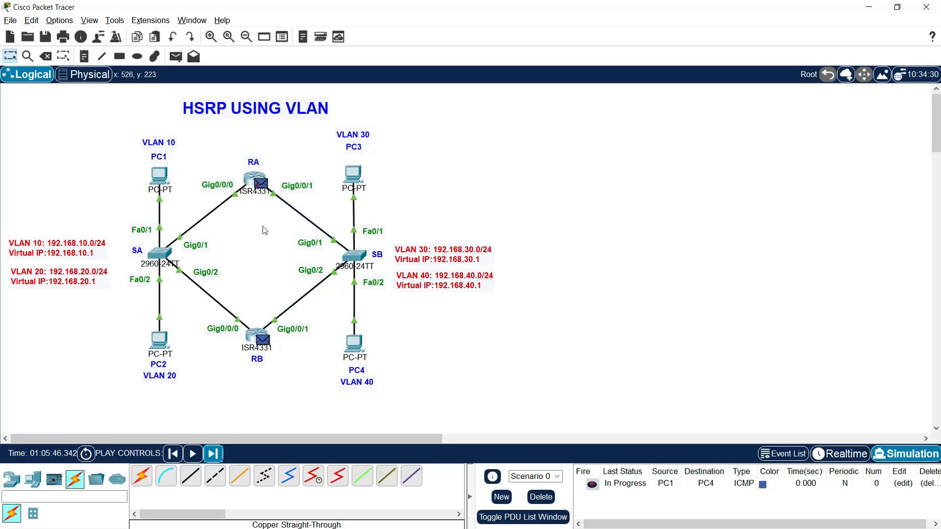
left_click(213, 454)
left_click(214, 454)
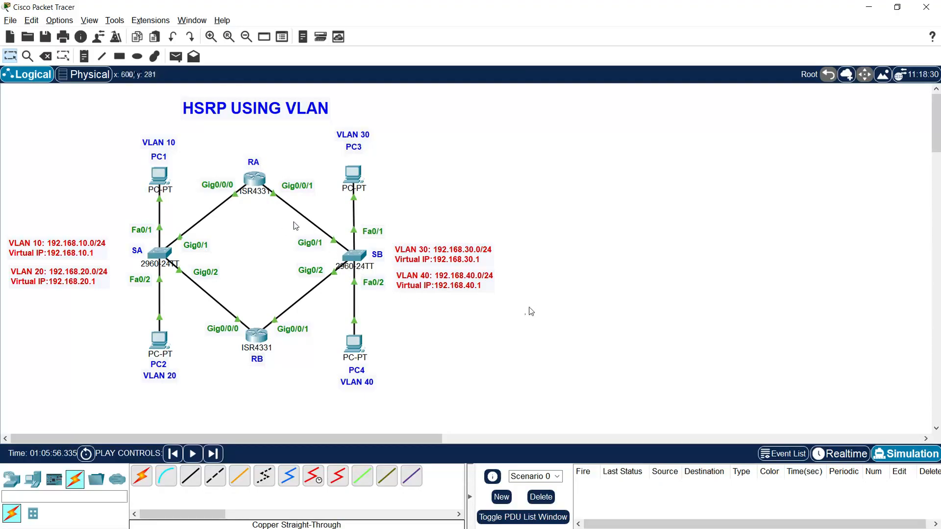
Step: Open router RA's console and save its running configuration with copy run start, accepting the default destination filename startup-config
left_click(255, 180)
left_click_drag(470, 107, 423, 55)
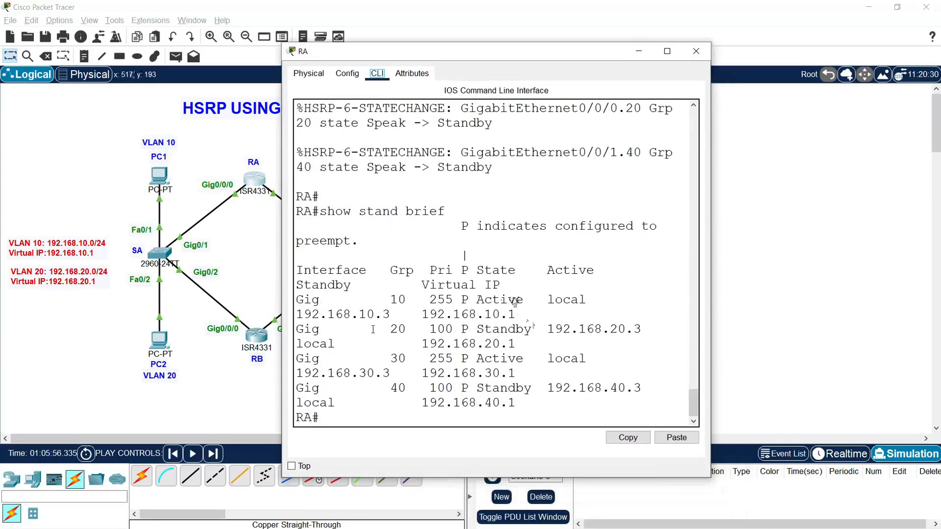
key("Return")
key("Return")
key("Return")
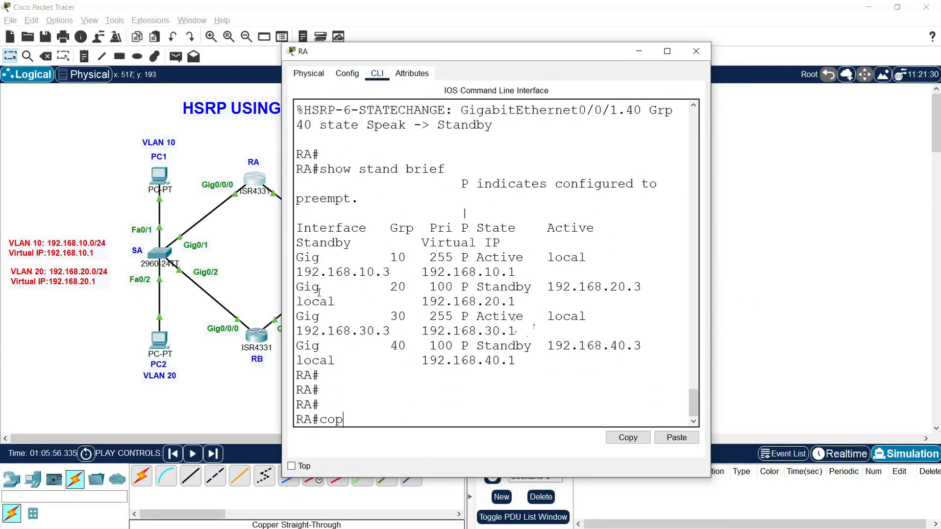
type("copy run start")
key("Return")
key("Return")
key("Return")
key("Return")
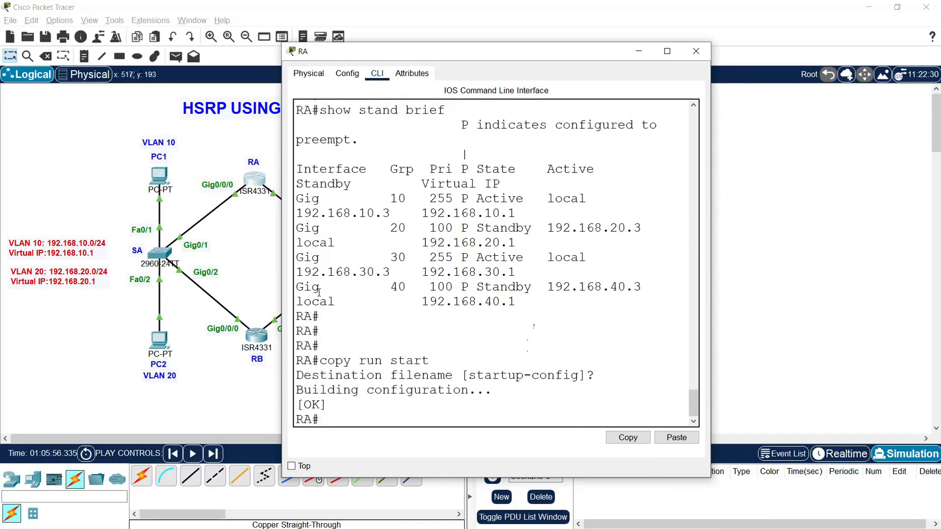
Step: Power off router RA in its physical view, then close its window and return the workspace to Realtime mode
left_click(309, 74)
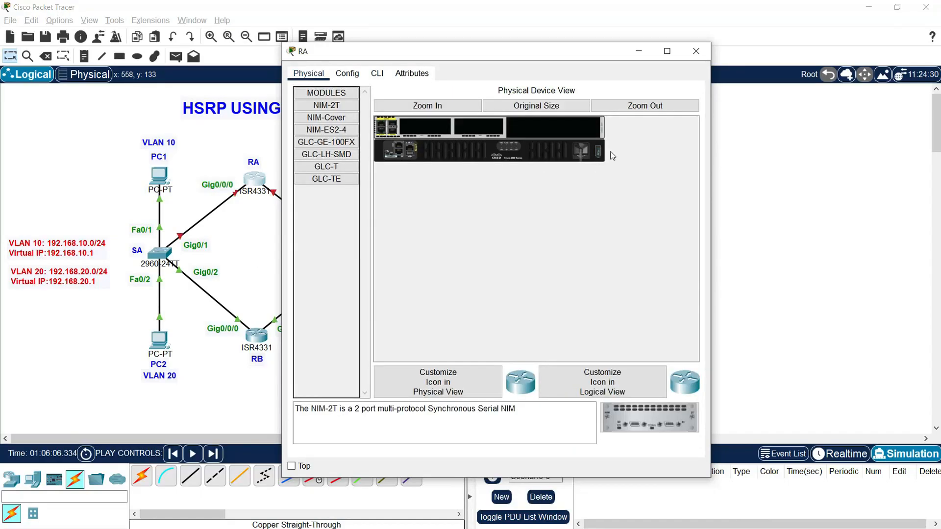
left_click(696, 51)
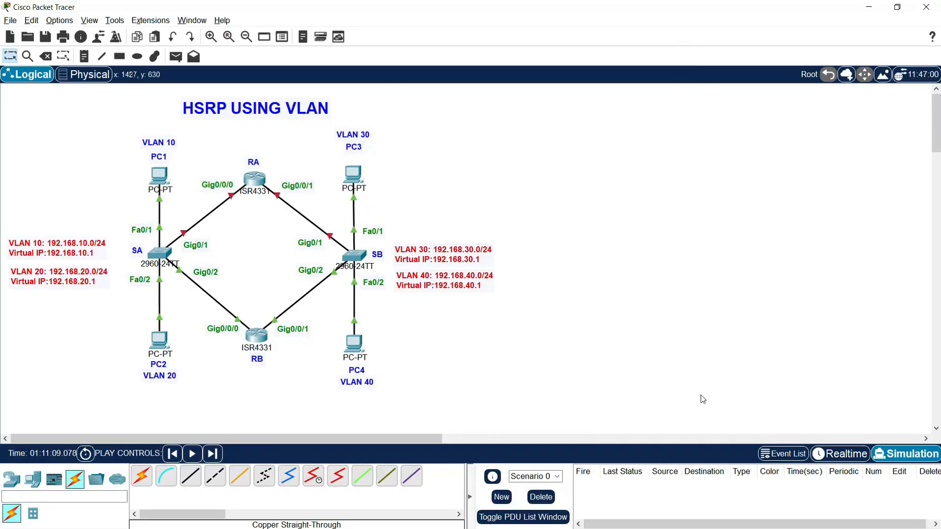
key("shift+r")
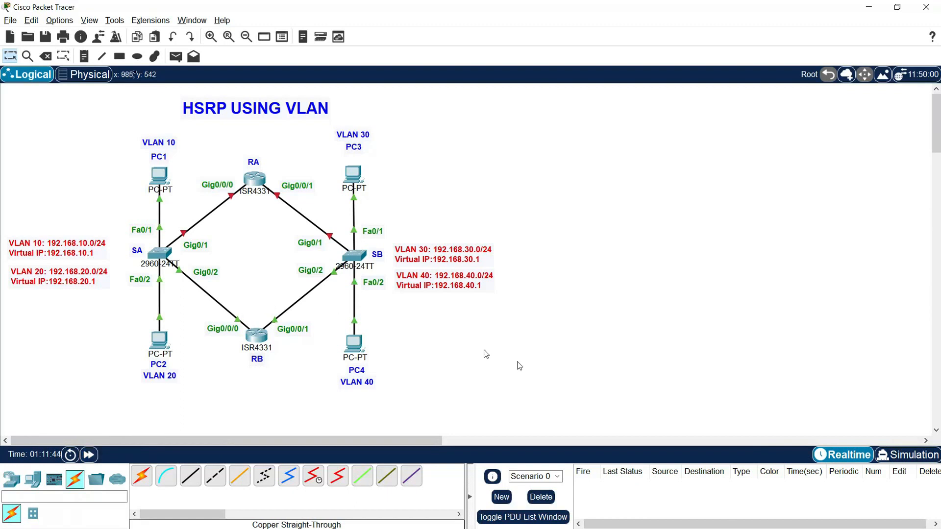
Step: Open router RB's console at full size and examine the HSRP state-change messages for groups 10 and 30
left_click(263, 338)
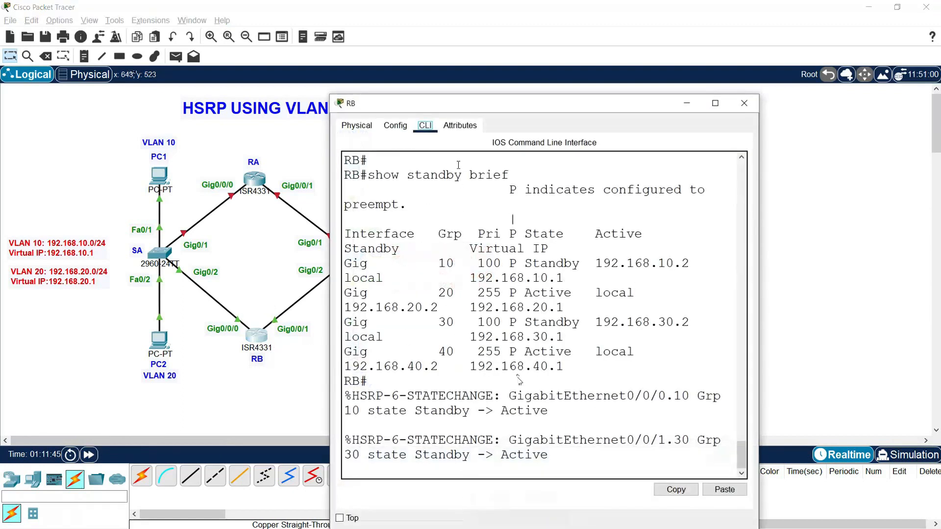
double_click(454, 105)
key("Return")
key("Return")
key("Return")
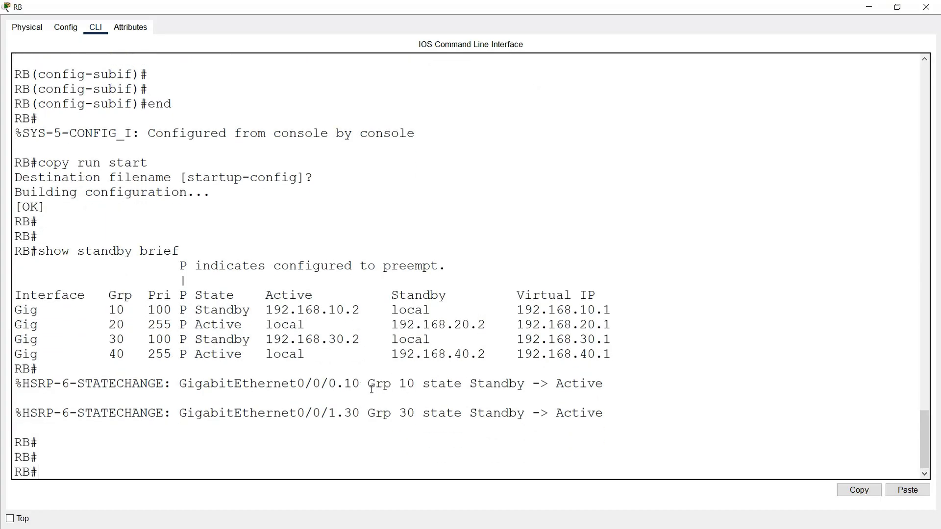
left_click_drag(76, 385, 166, 386)
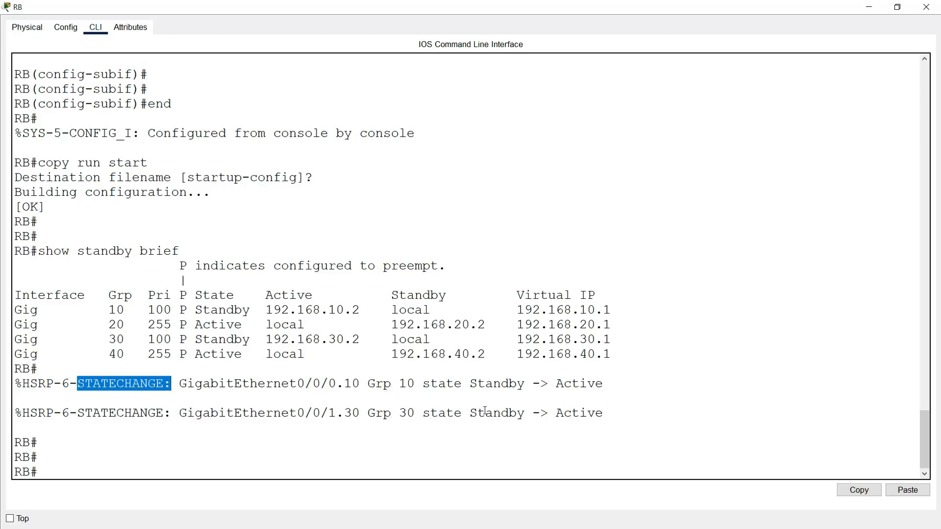
left_click_drag(549, 386, 605, 387)
left_click_drag(605, 418, 573, 429)
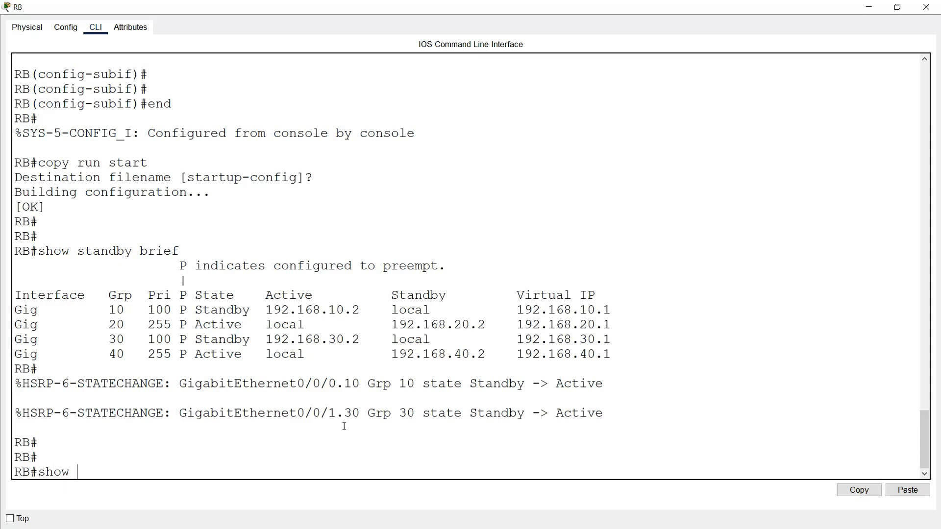
Step: Display RB's HSRP summary again with show standby brief
type("ndby brief")
key("Return")
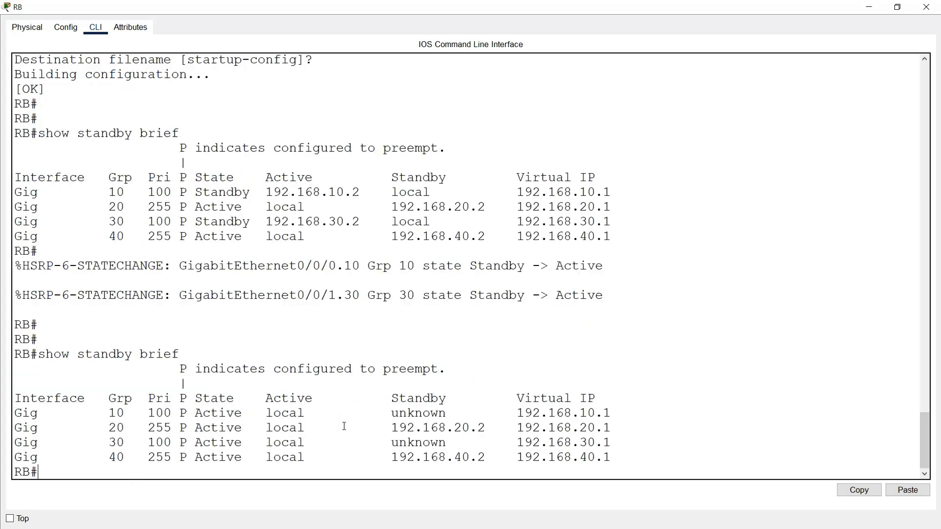
Step: Examine the State column for groups 10 to 40 in RB's standby summary, and close the router's window
left_click_drag(195, 413, 242, 442)
left_click_drag(195, 457, 238, 461)
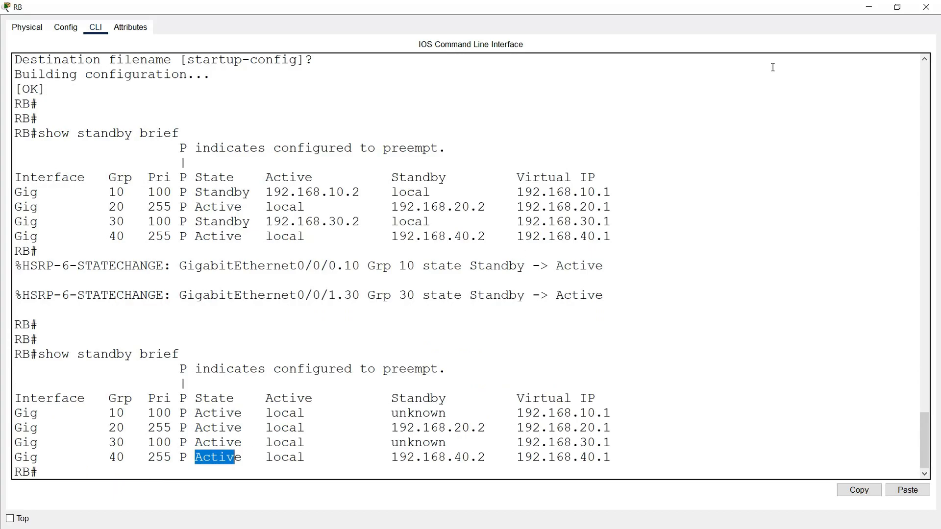
left_click(925, 7)
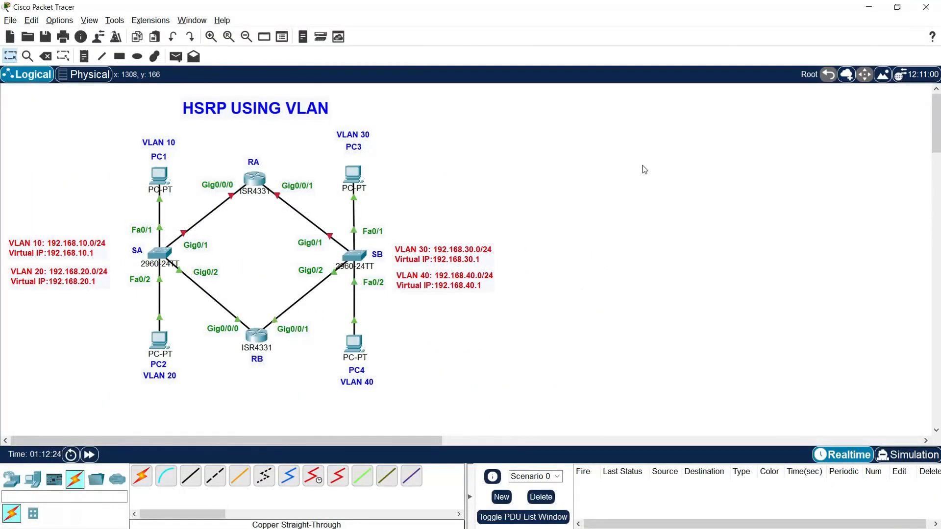
Step: Switch the workspace to Simulation mode, hide the Simulation Panel, and add a simple PDU from PC1 to PC3
left_click(892, 457)
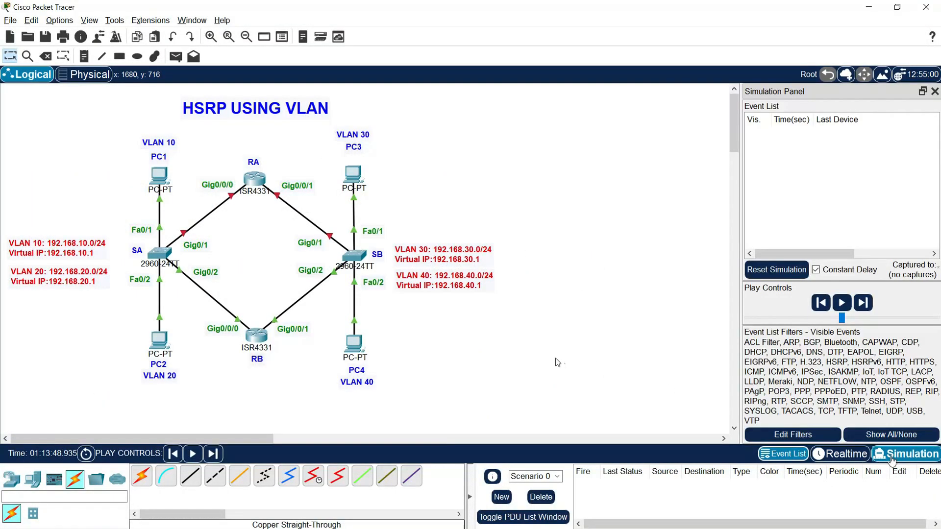
left_click(935, 92)
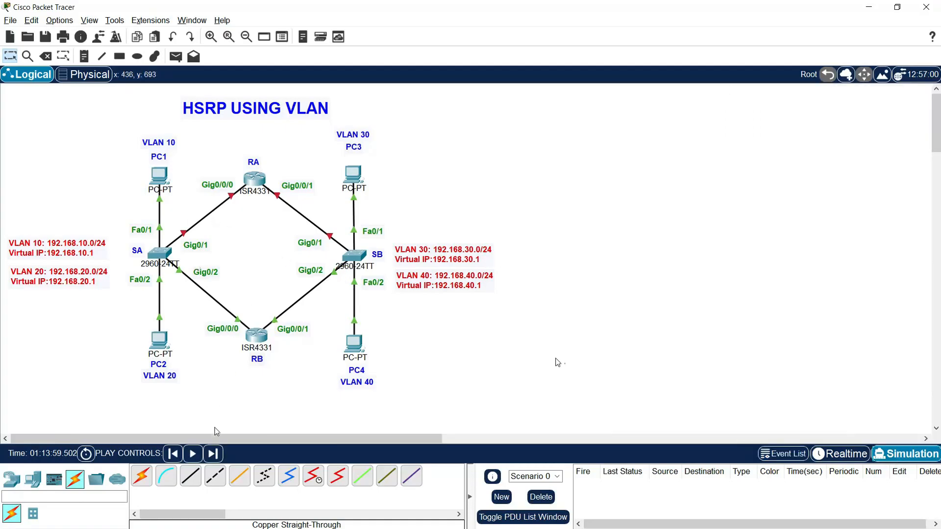
left_click(176, 57)
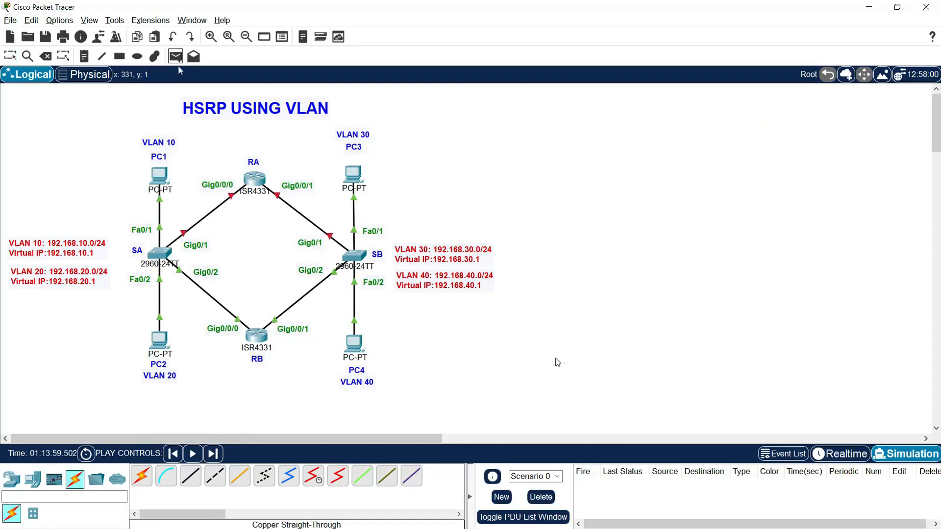
left_click(167, 176)
left_click(353, 174)
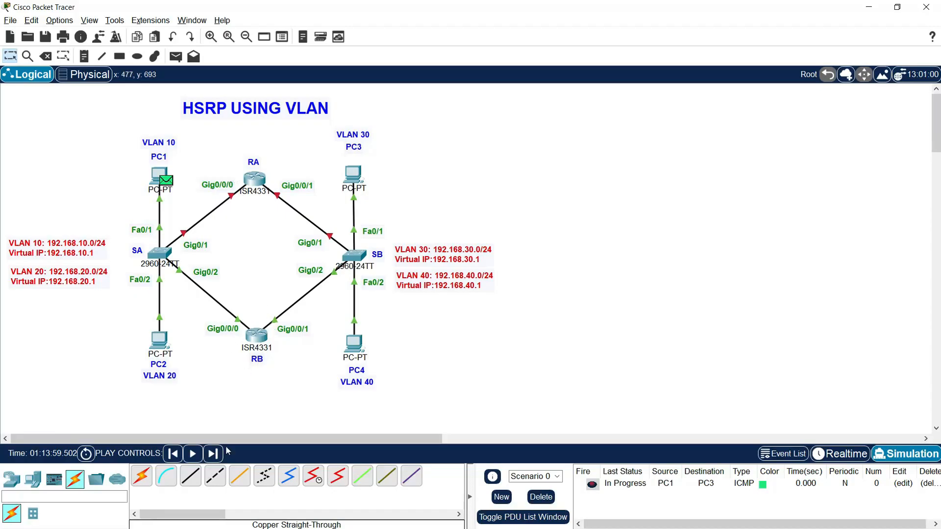
Step: Advance the simulation event by event to follow the PC1-to-PC3 packet through its round trip, and delete the scenario
left_click(214, 455)
left_click(214, 454)
left_click(215, 454)
left_click(214, 454)
left_click(214, 454)
left_click(215, 454)
left_click(214, 454)
left_click(214, 454)
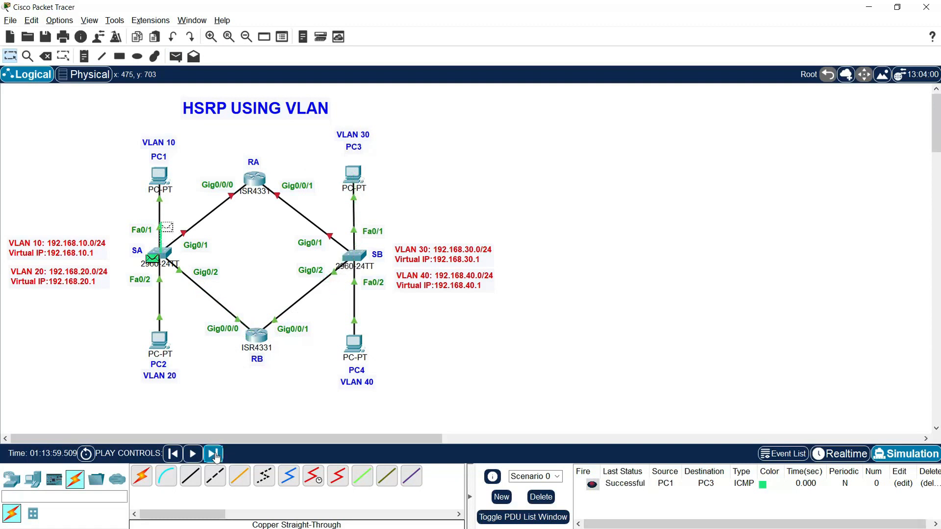
left_click(541, 497)
Step: Add a simple PDU with PC1 as the source and PC4 as the destination
left_click(176, 56)
left_click(164, 179)
left_click(353, 347)
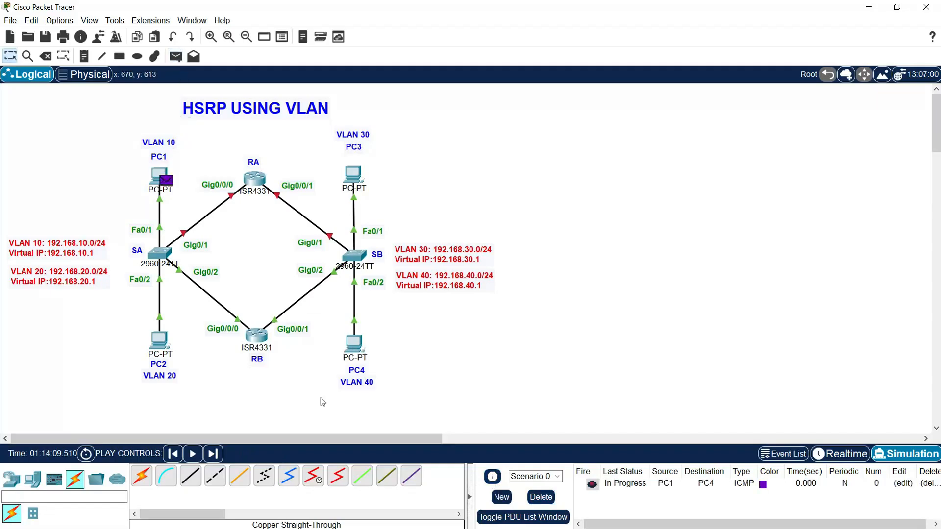
Step: Step the PC1-to-PC4 packet forward through the simulation until it returns to PC1, and delete the scenario
left_click(213, 454)
left_click(217, 456)
left_click(217, 456)
left_click(217, 456)
left_click(213, 454)
left_click(212, 454)
left_click(219, 459)
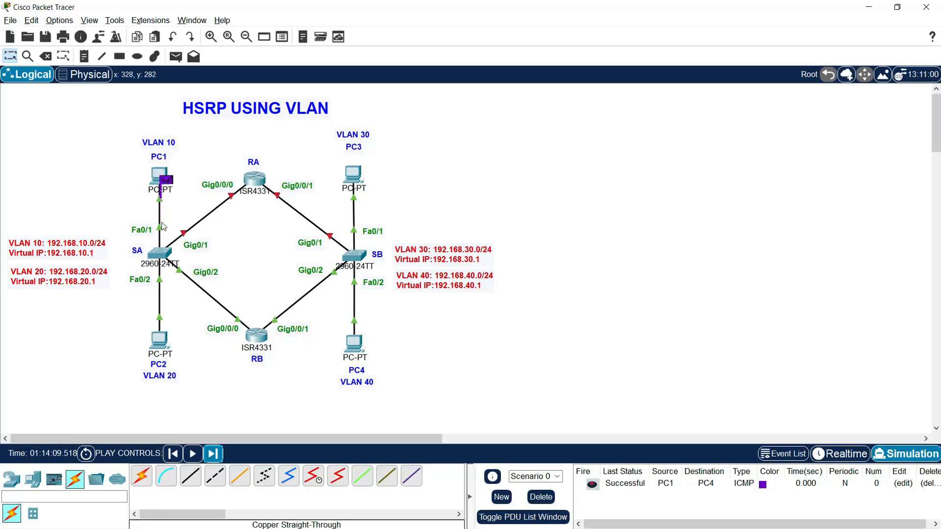
left_click(541, 497)
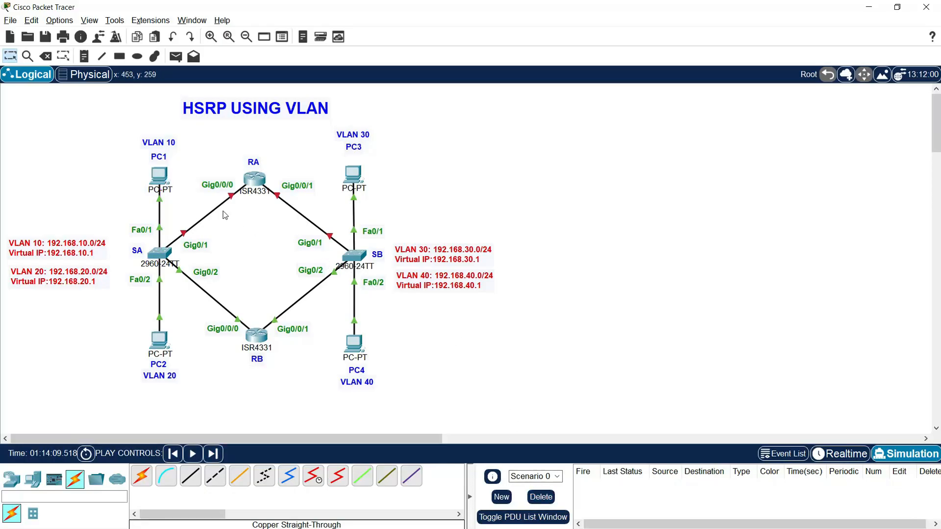